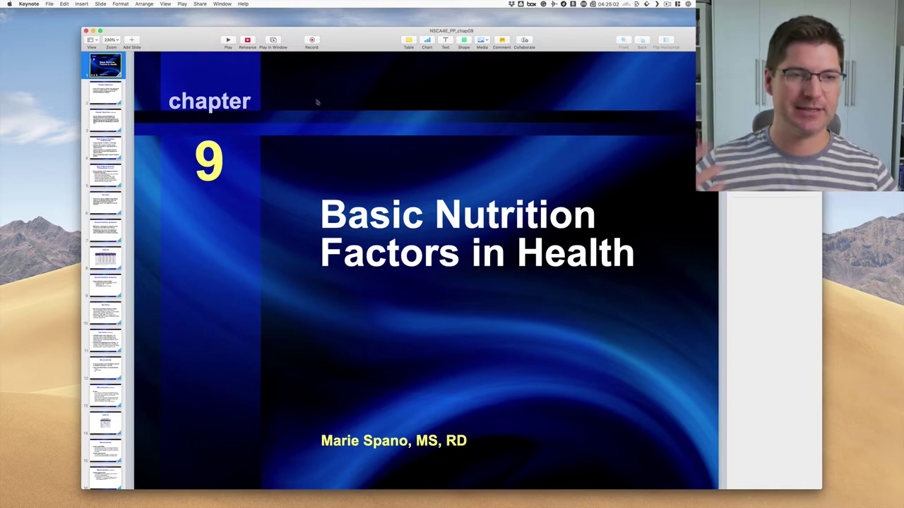
# Step: Browse the original chapter 9 deck, starting from the Chapter Objectives slides
pyautogui.click(118, 98)
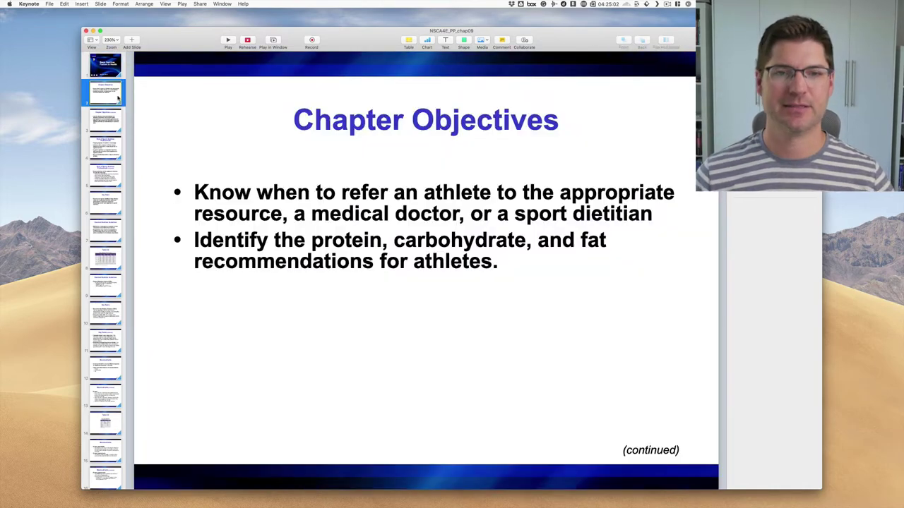
pyautogui.press('Down')
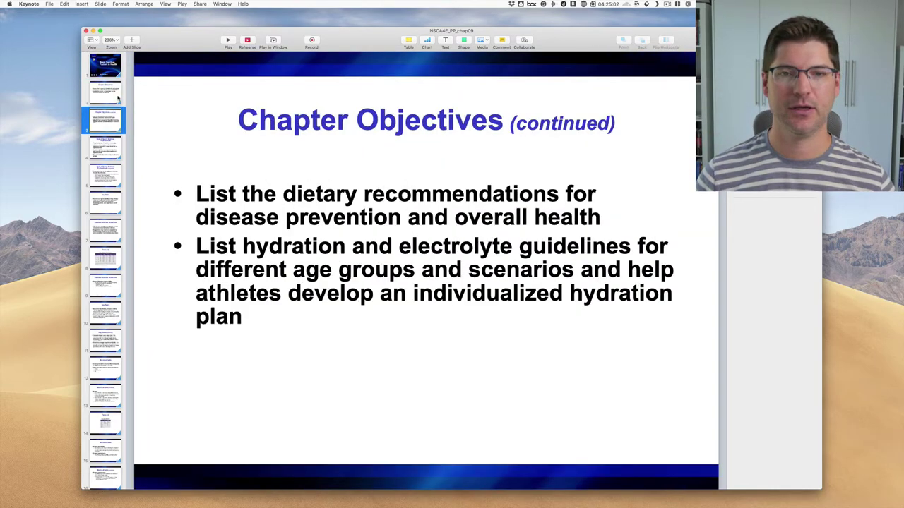
pyautogui.press('Down')
pyautogui.press('Down')
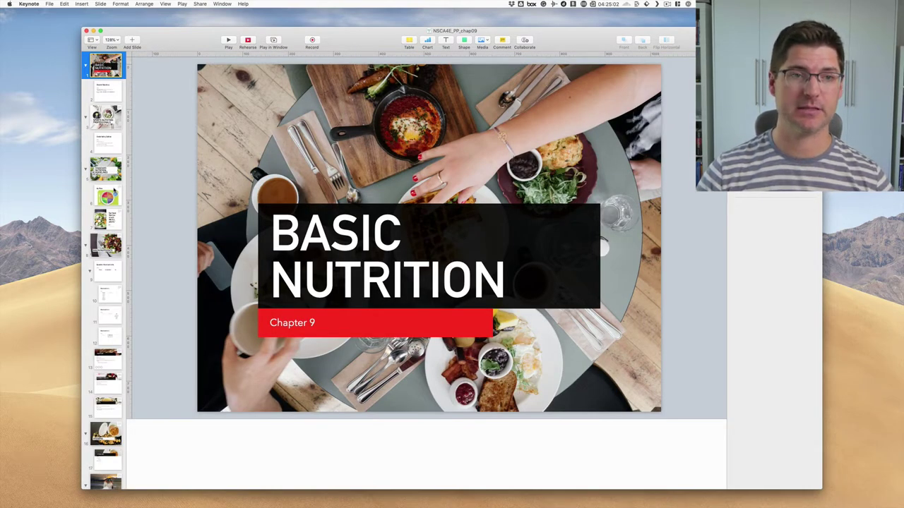
# Step: Step through the redesigned slides from Chapter Objectives and Credentialing Options to the 'Eat food' quote slide
pyautogui.click(104, 91)
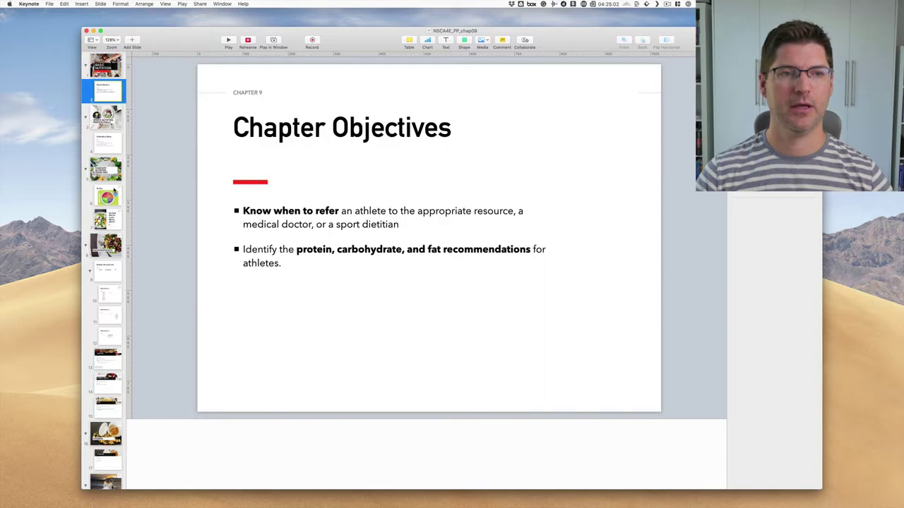
pyautogui.click(105, 117)
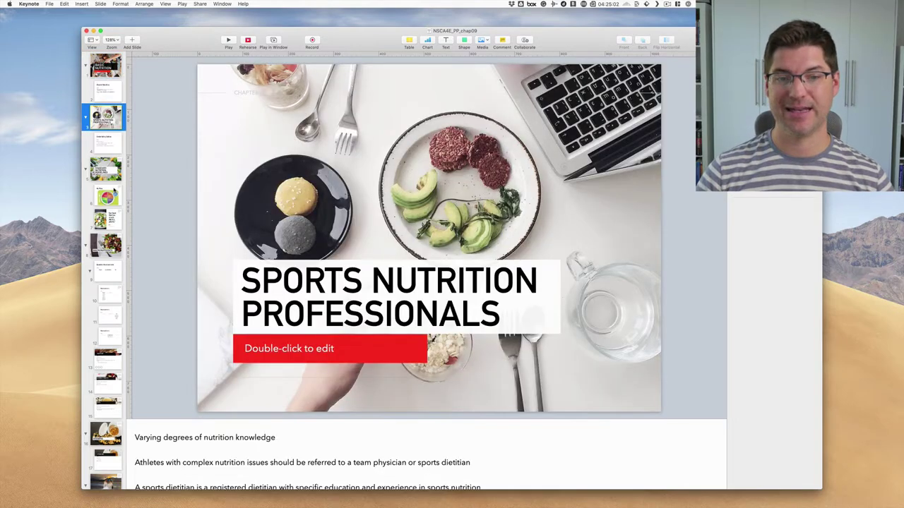
pyautogui.click(105, 142)
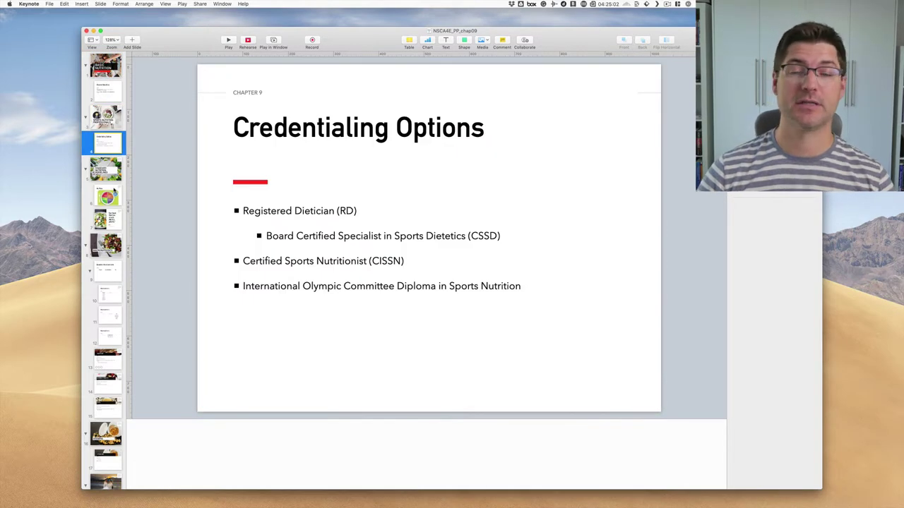
pyautogui.press('Down')
pyautogui.press('Down')
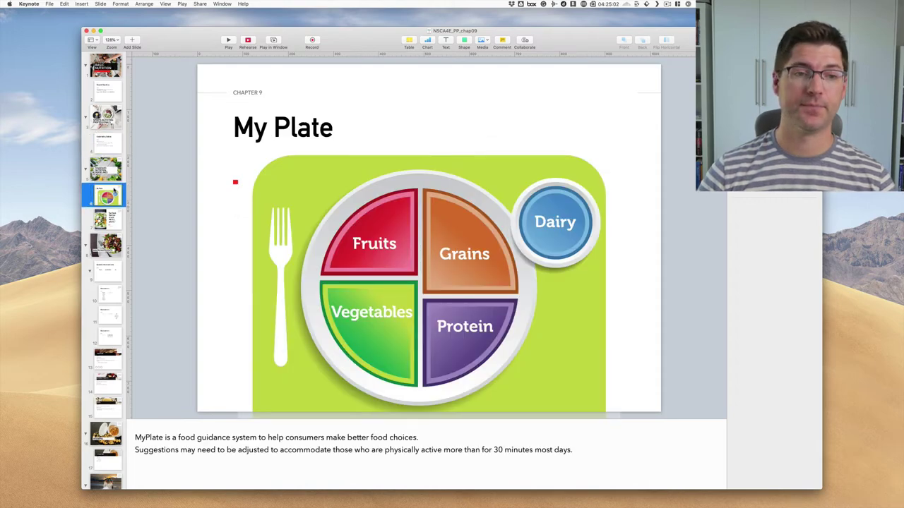
pyautogui.press('Down')
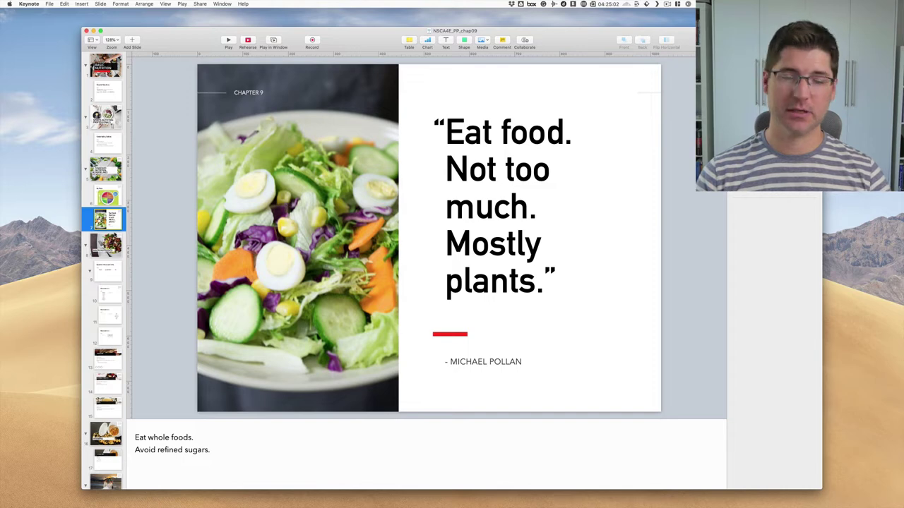
pyautogui.scroll(-10, 115, 235)
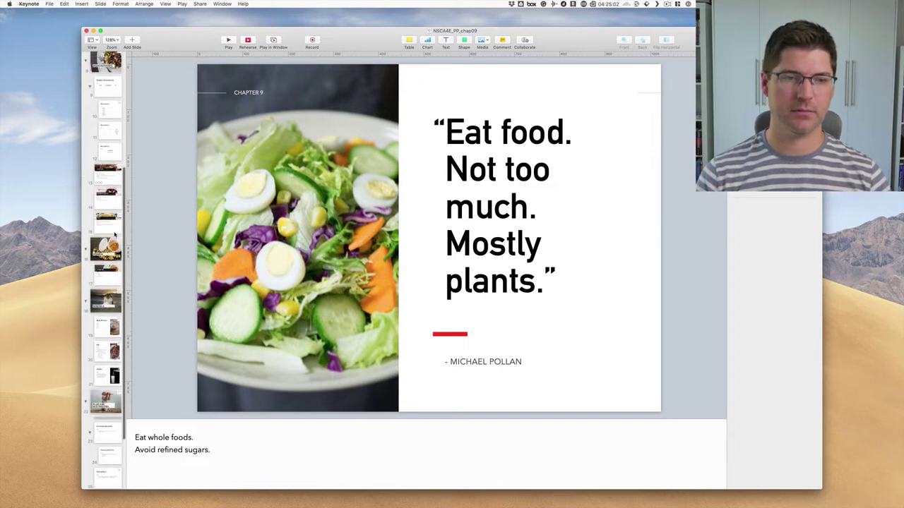
pyautogui.scroll(10, 115, 235)
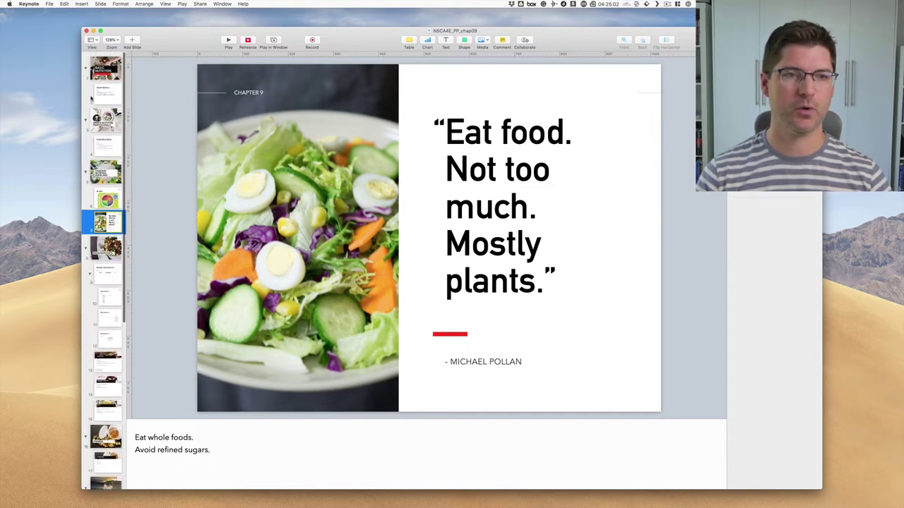
# Step: Show the original deck's chapter 9 title slide, then switch to the how-to-use PDF in Preview
pyautogui.click(105, 65)
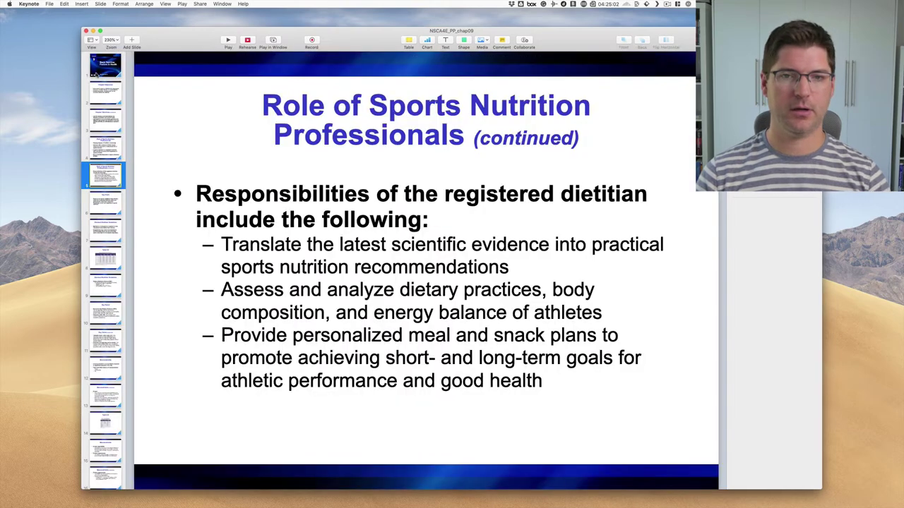
pyautogui.click(97, 71)
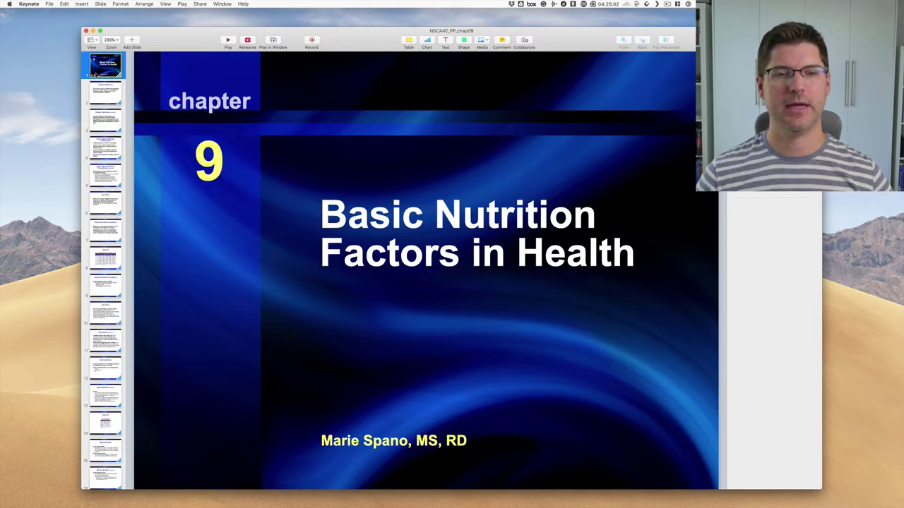
pyautogui.press('super+Tab')
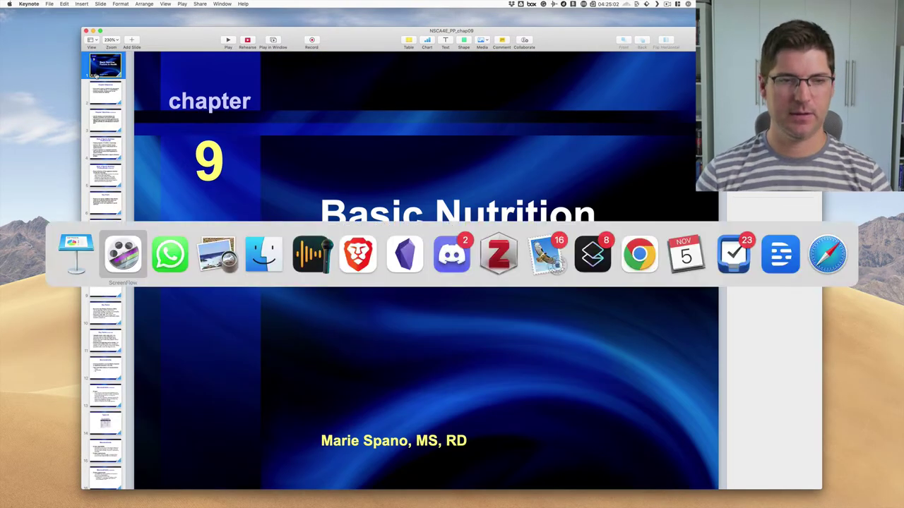
pyautogui.press('super+Tab')
pyautogui.press('super+Tab')
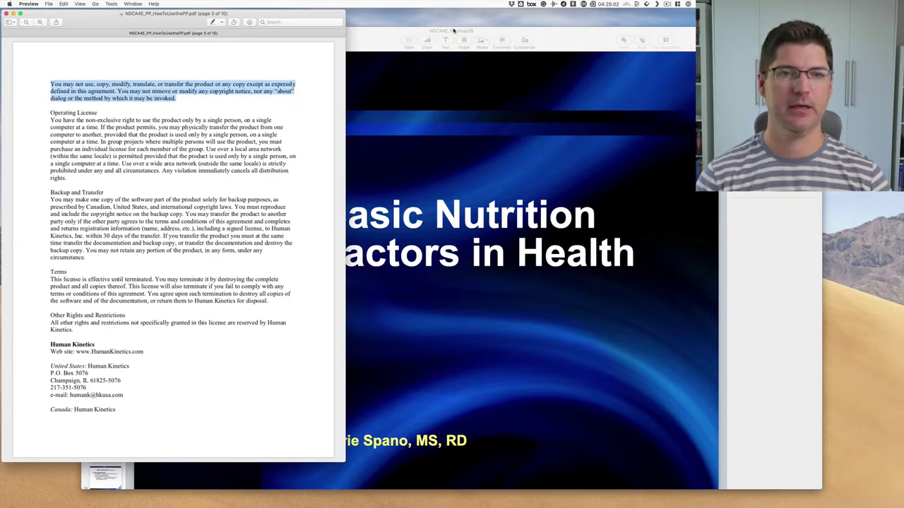
# Step: Bring the original Keynote chapter deck in front of the license PDF
pyautogui.click(384, 40)
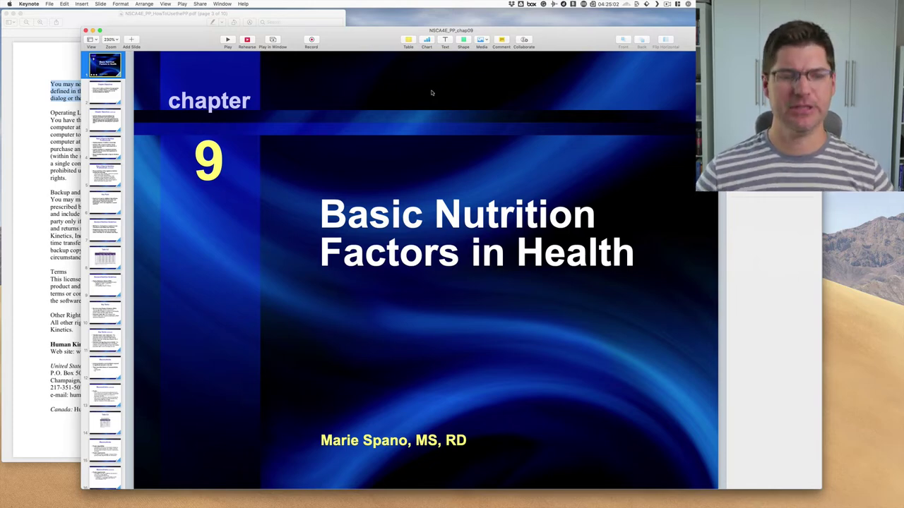
# Step: Hide the Preview PDF window so only the Keynote deck remains
pyautogui.press('super+alt+h')
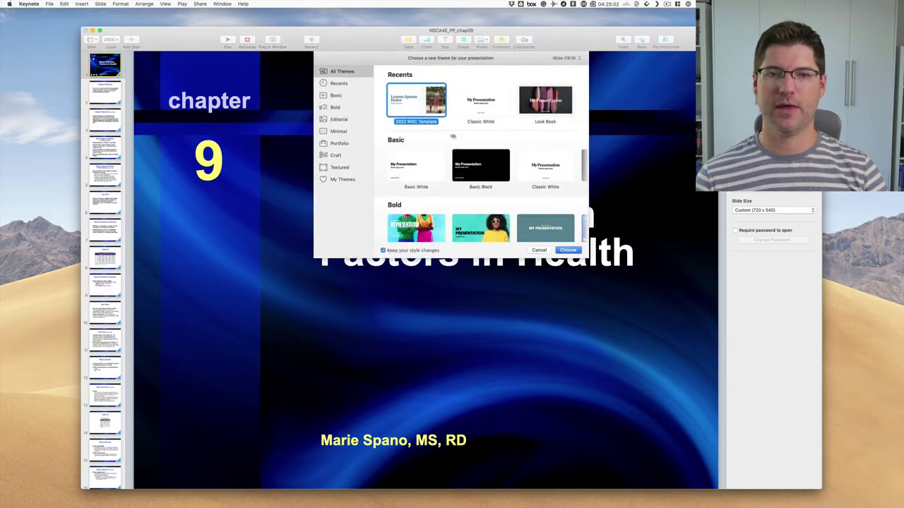
# Step: Pick the Orion theme from My Themes in the theme chooser
pyautogui.scroll(-3, 460, 136)
pyautogui.scroll(-5, 460, 136)
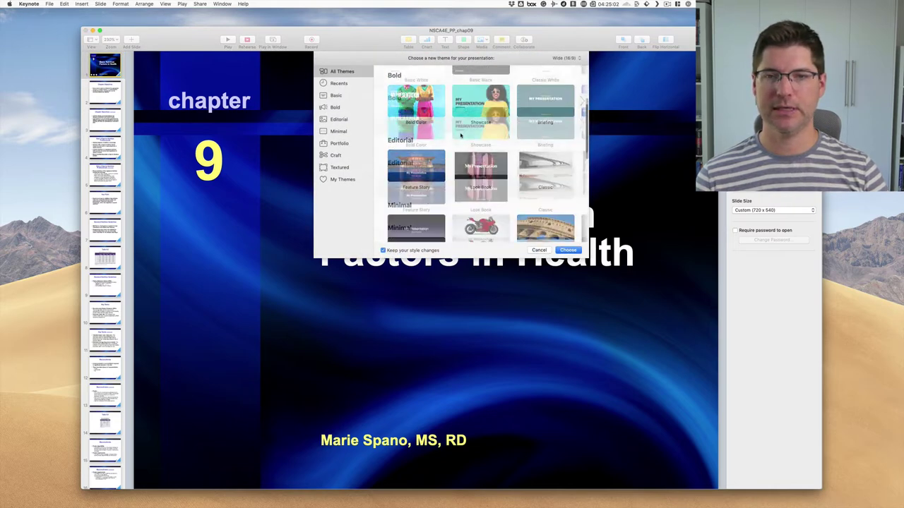
pyautogui.scroll(-1, 461, 136)
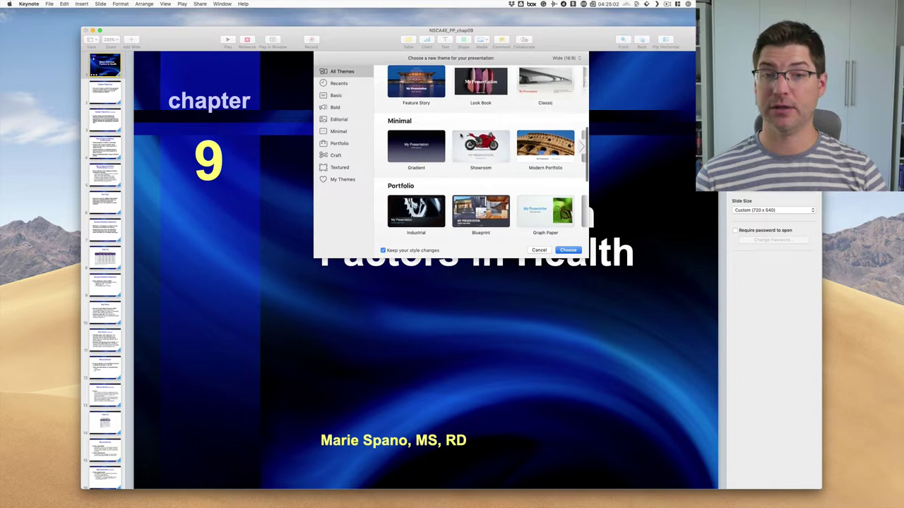
pyautogui.scroll(-6, 461, 136)
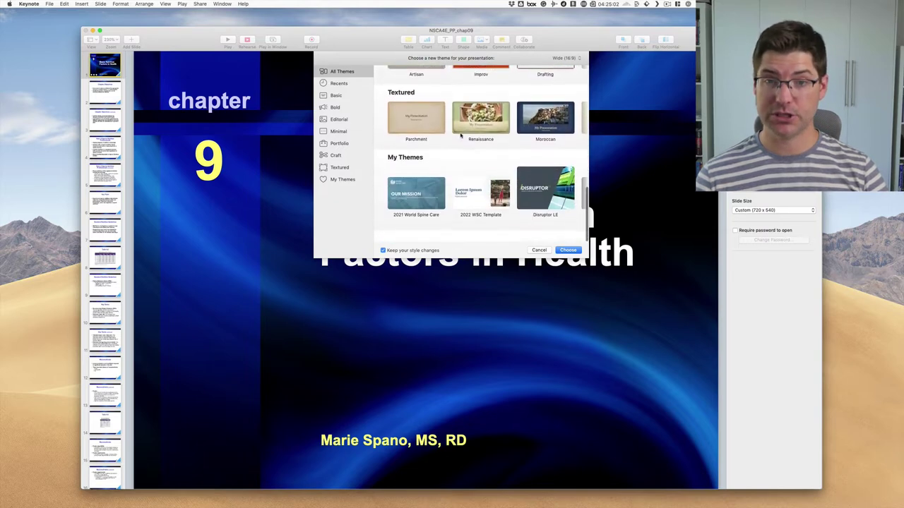
pyautogui.hscroll(5, 522, 188)
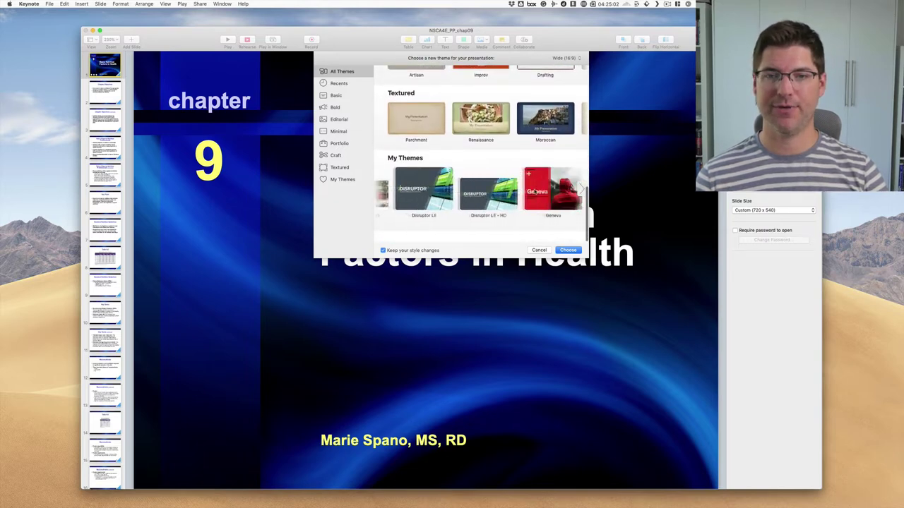
pyautogui.hscroll(10, 535, 191)
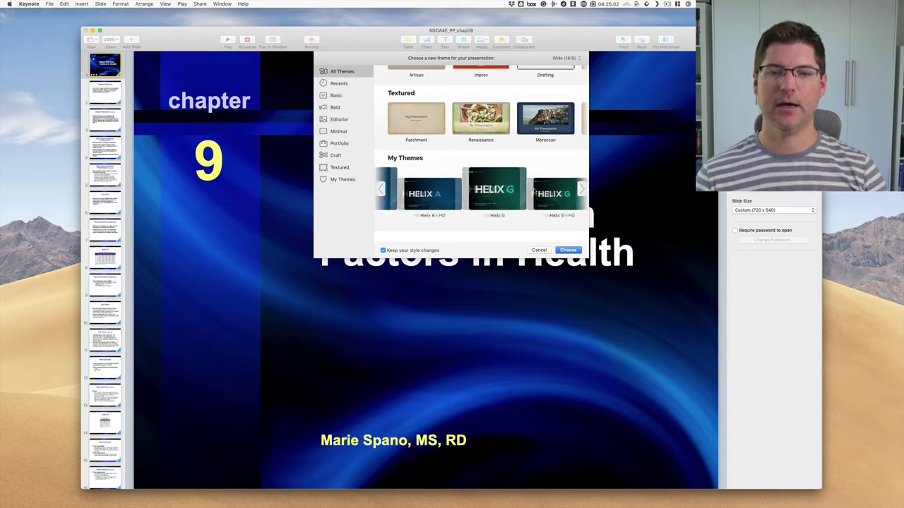
pyautogui.hscroll(10, 534, 190)
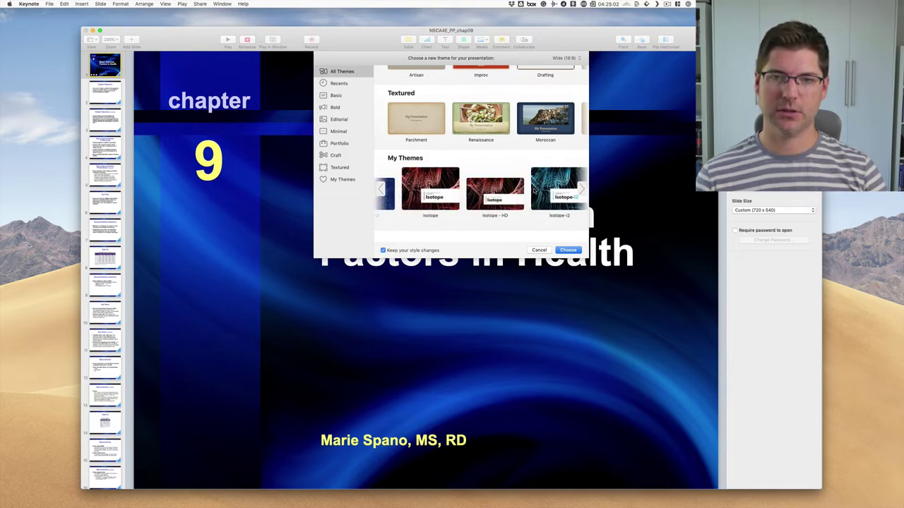
pyautogui.hscroll(10, 534, 191)
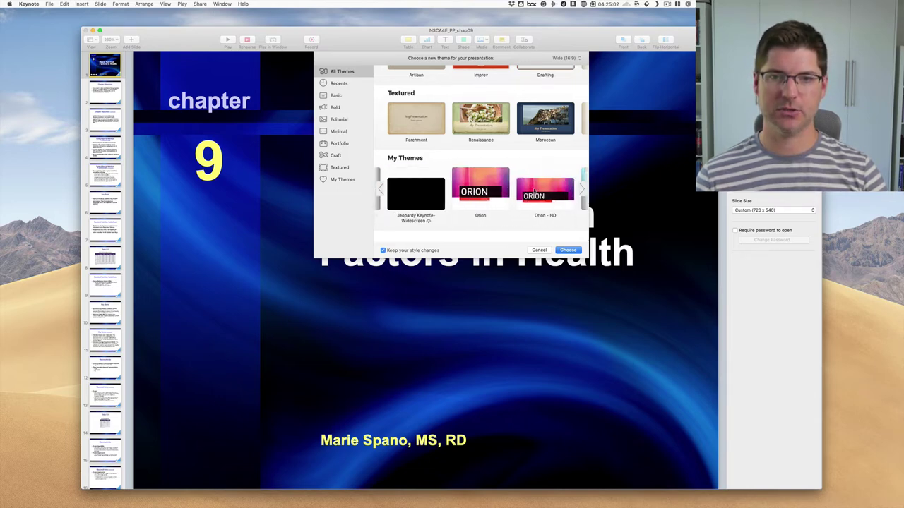
pyautogui.hscroll(5, 533, 190)
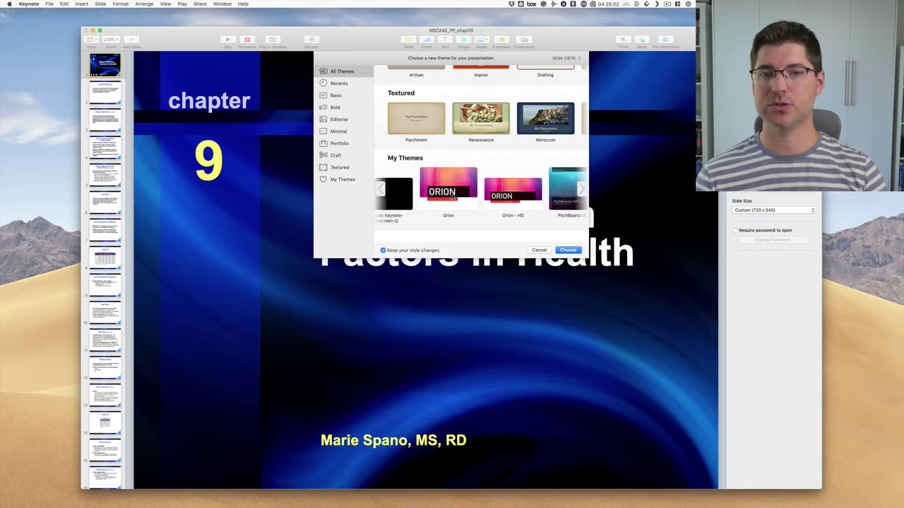
pyautogui.click(455, 205)
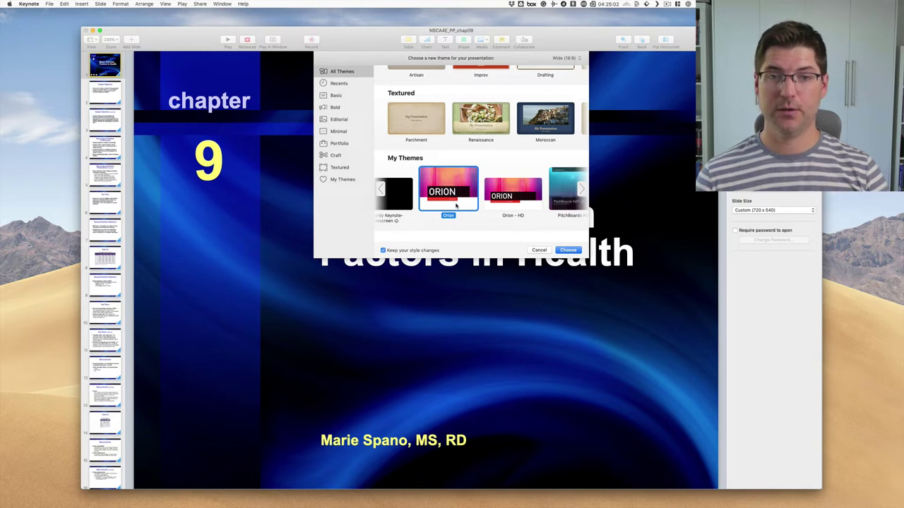
# Step: Select the Orion - HD variant in place of Orion
pyautogui.click(515, 205)
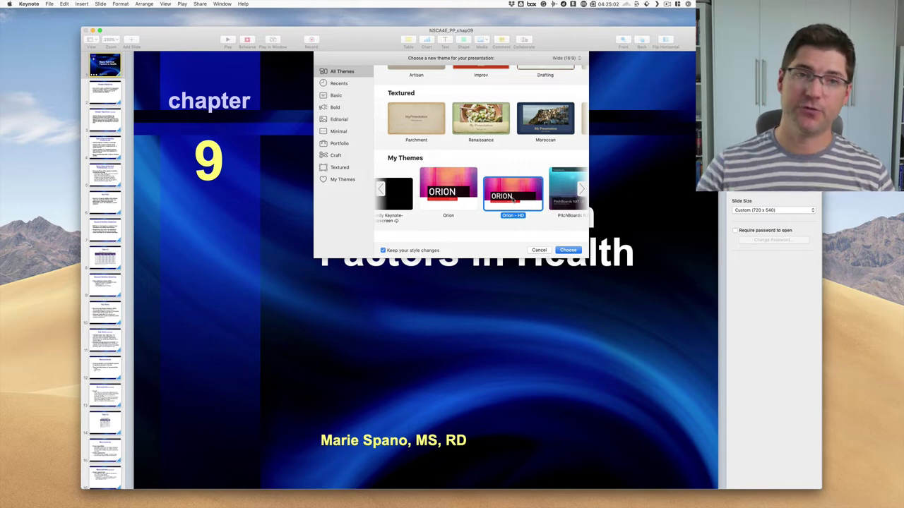
# Step: Apply Orion - HD with 'Keep your style changes' unchecked, making the deck 16:9
pyautogui.click(401, 252)
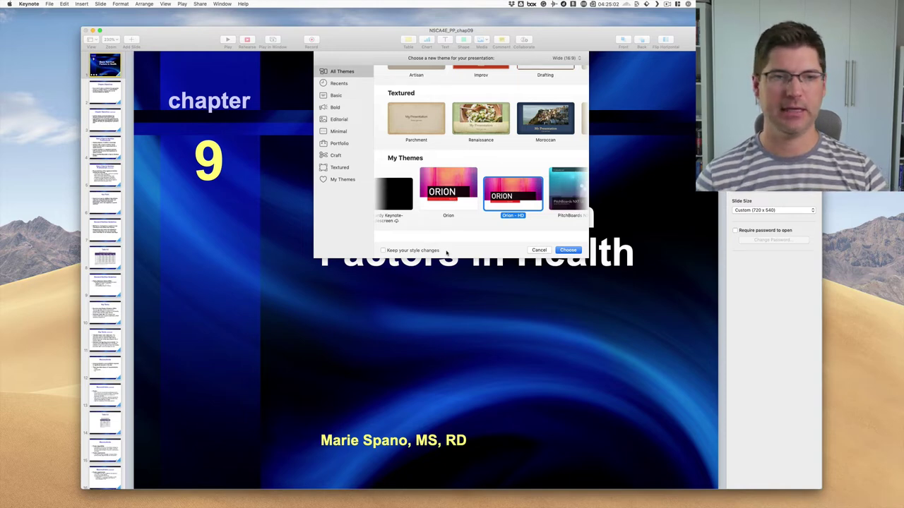
pyautogui.click(572, 251)
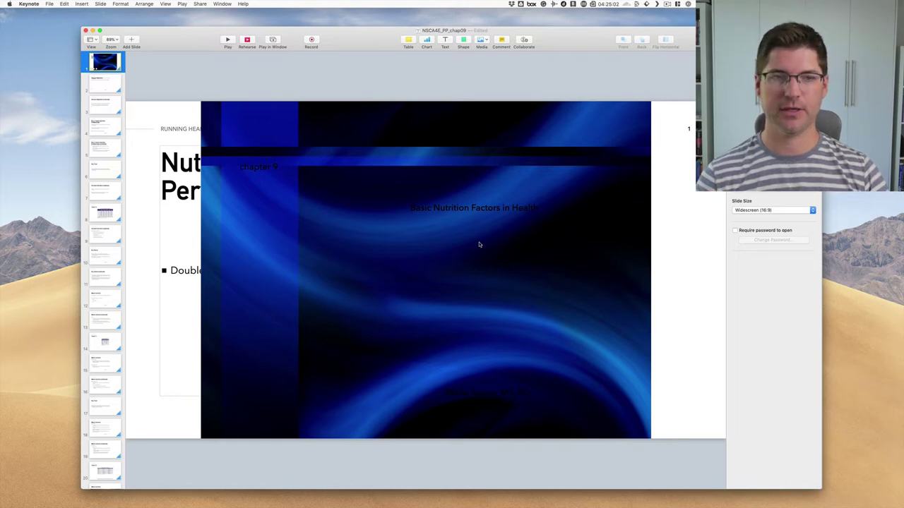
# Step: Delete the dark band and the blue background image from the title slide
pyautogui.click(447, 158)
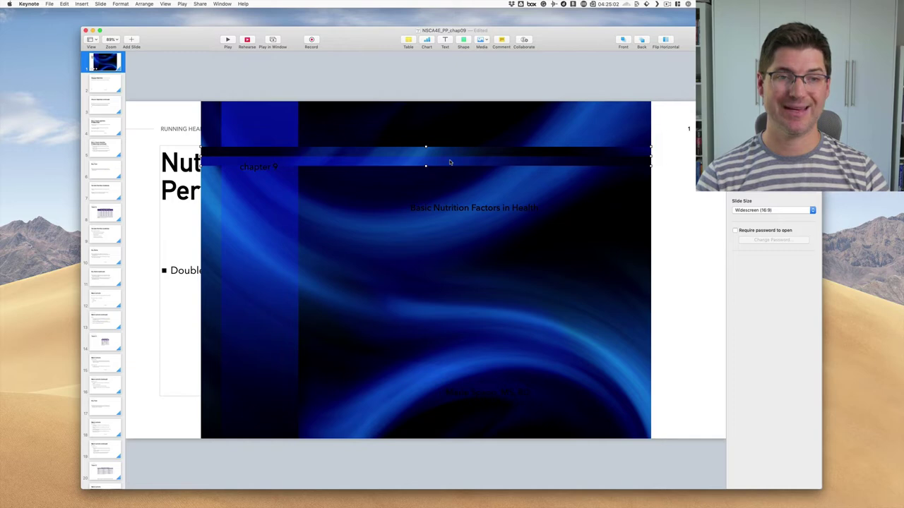
pyautogui.press('Delete')
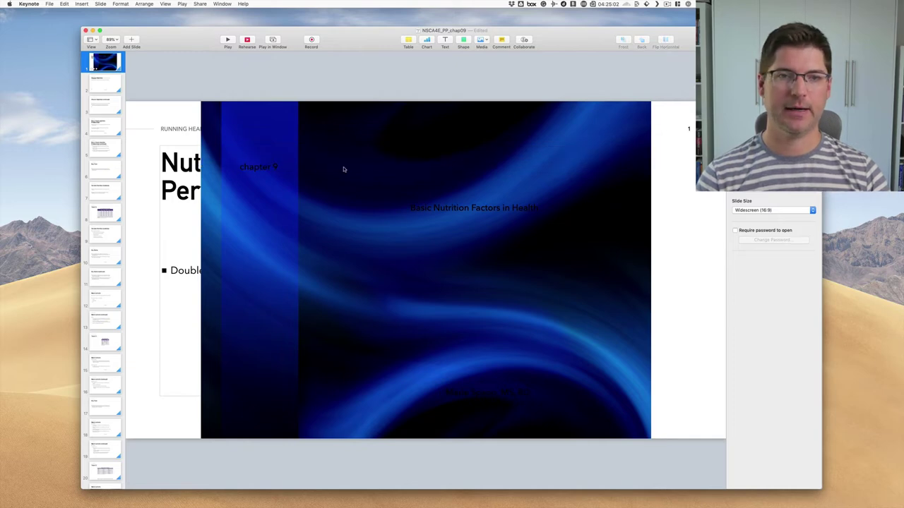
pyautogui.click(344, 169)
pyautogui.press('Delete')
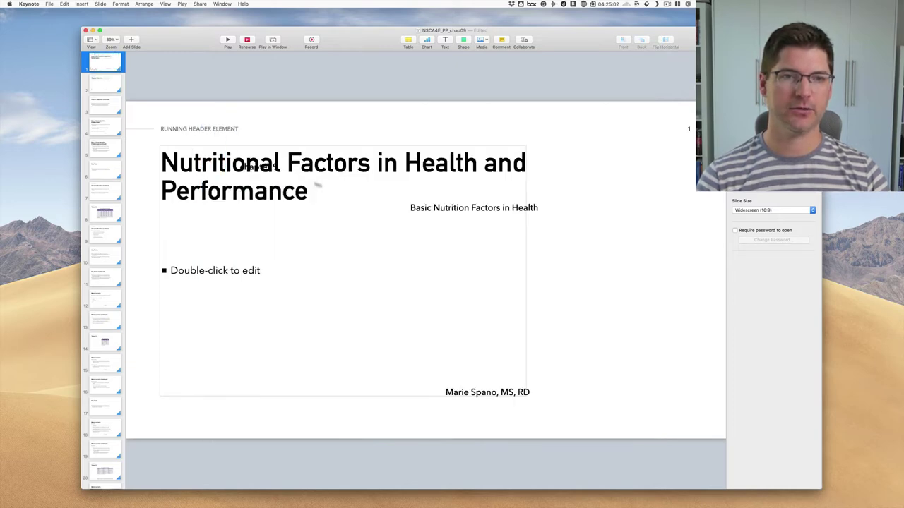
# Step: Move the 'Basic Nutrition Factors in Health' line to the right
pyautogui.click(460, 210)
pyautogui.moveTo(457, 212); pyautogui.dragTo(553, 211)
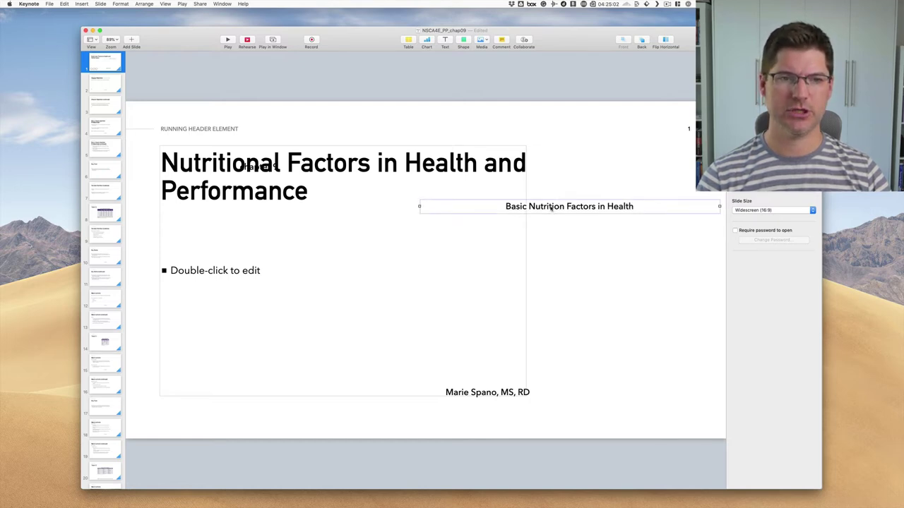
pyautogui.click(564, 248)
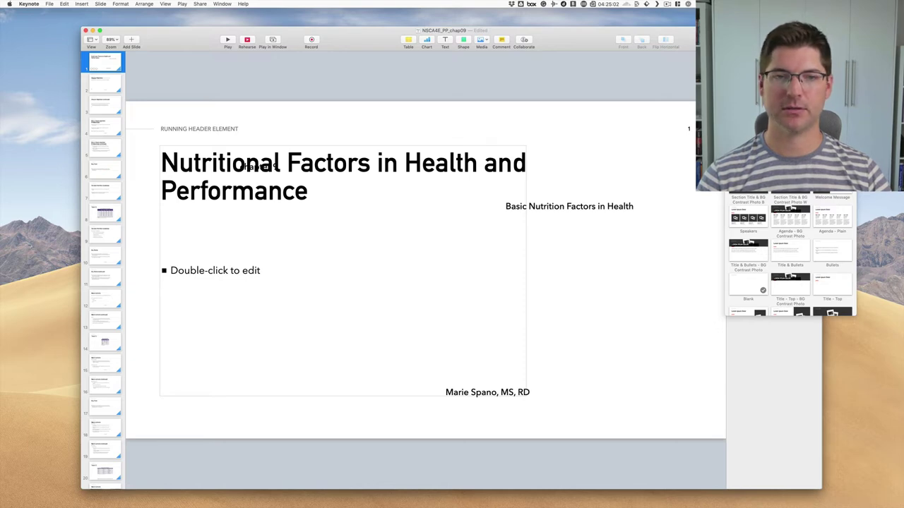
# Step: Apply the Section Title layout and paste the old title into the red subtitle with matched style
pyautogui.click(790, 286)
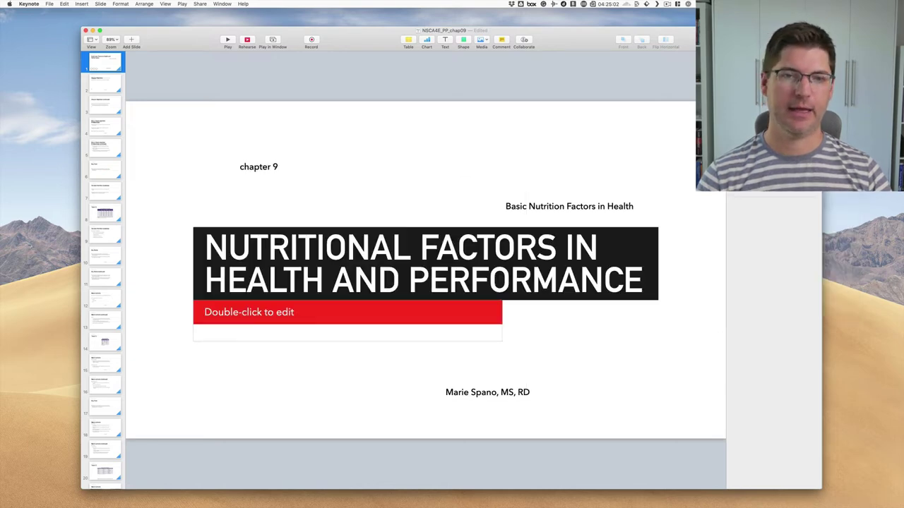
pyautogui.click(521, 213)
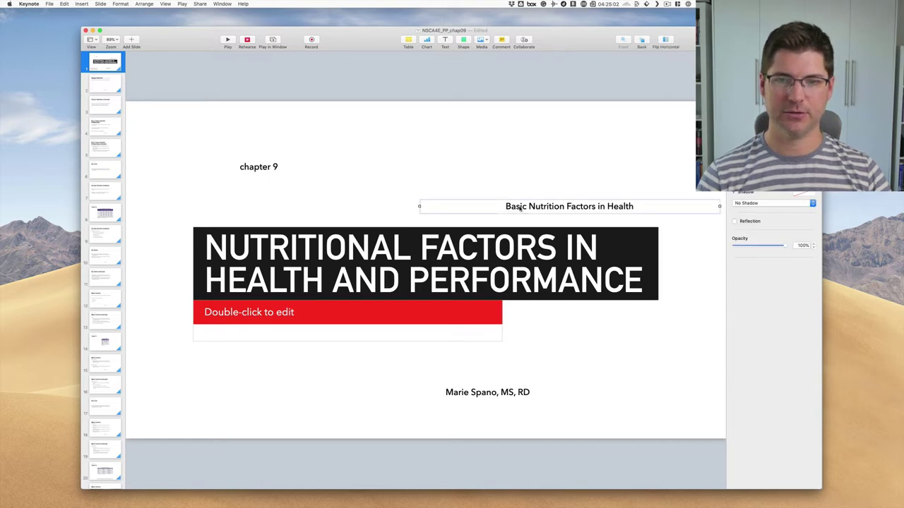
pyautogui.doubleClick(403, 269)
pyautogui.tripleClick(403, 268)
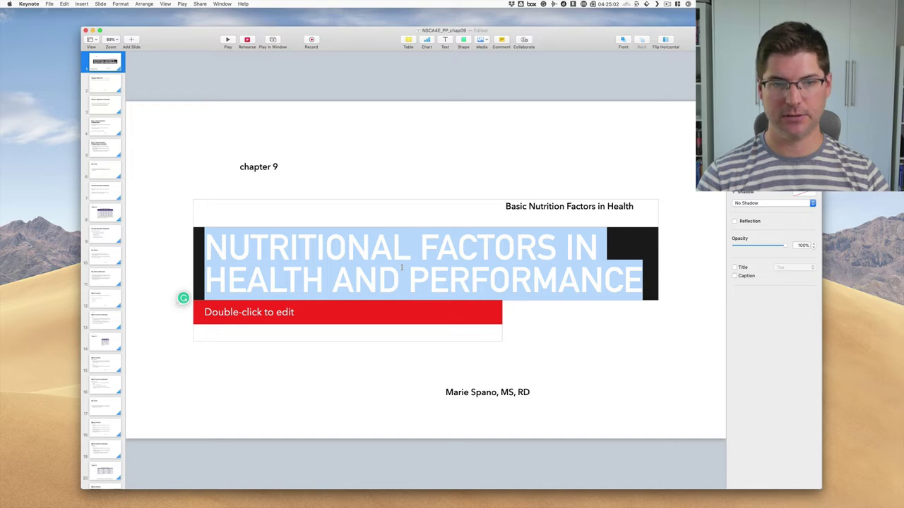
pyautogui.press('BackSpace')
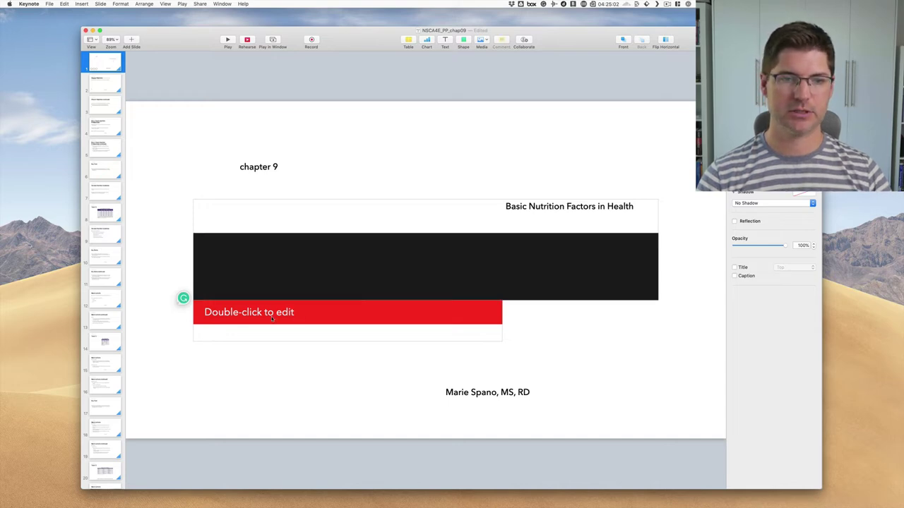
pyautogui.doubleClick(271, 316)
pyautogui.write('NUTRITIONAL FACTORS IN')
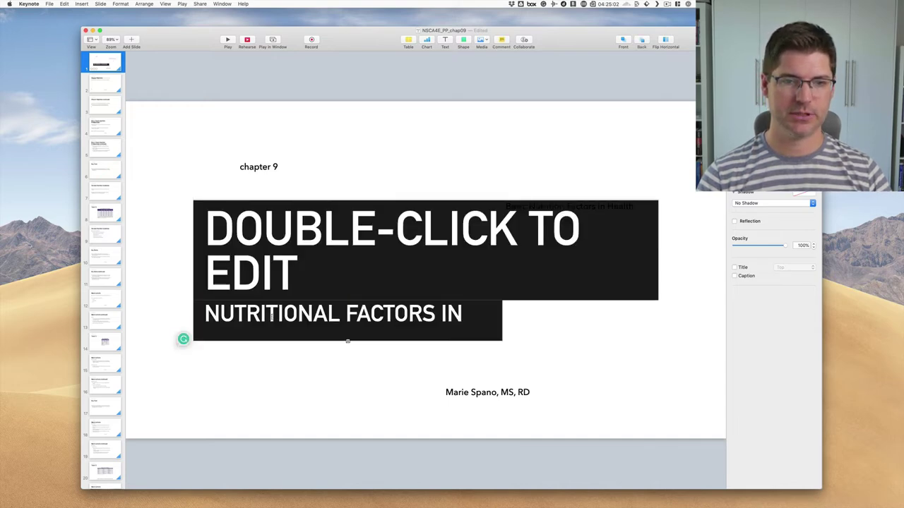
pyautogui.press('super+z')
pyautogui.press('alt+shift+super+v')
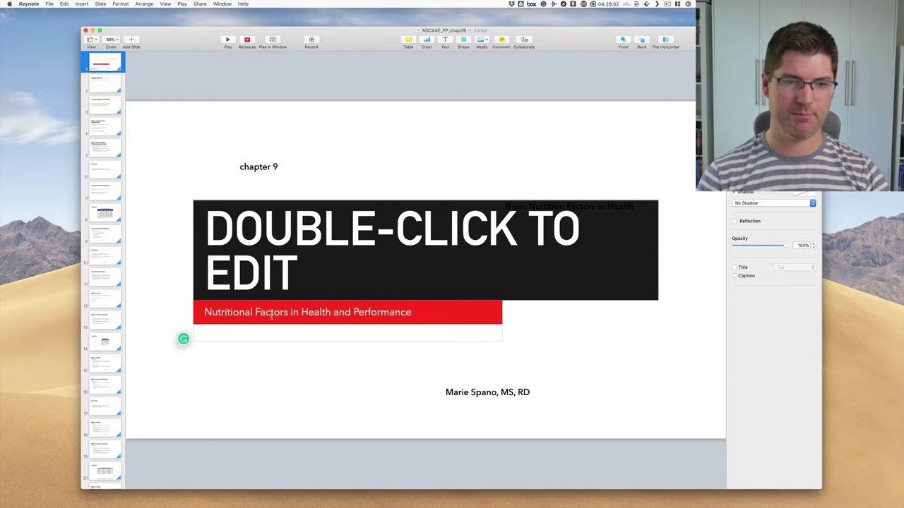
pyautogui.press('super+z')
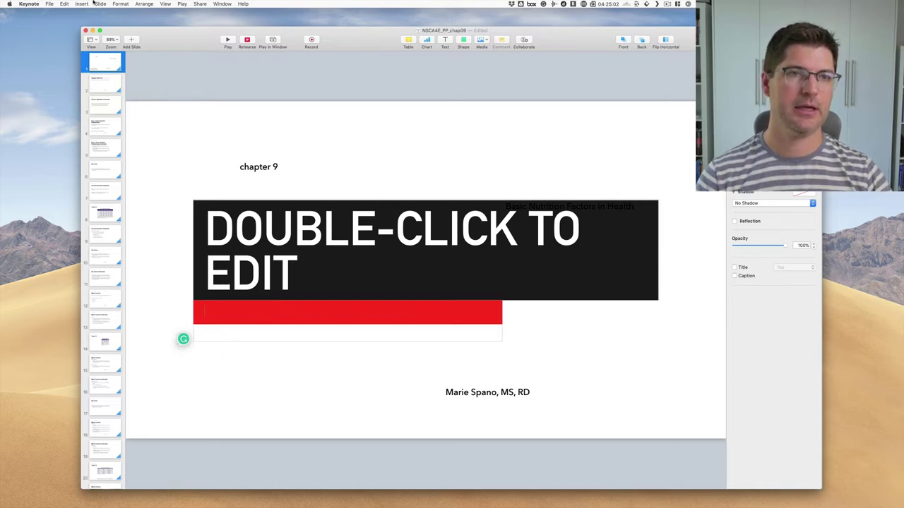
pyautogui.click(64, 4)
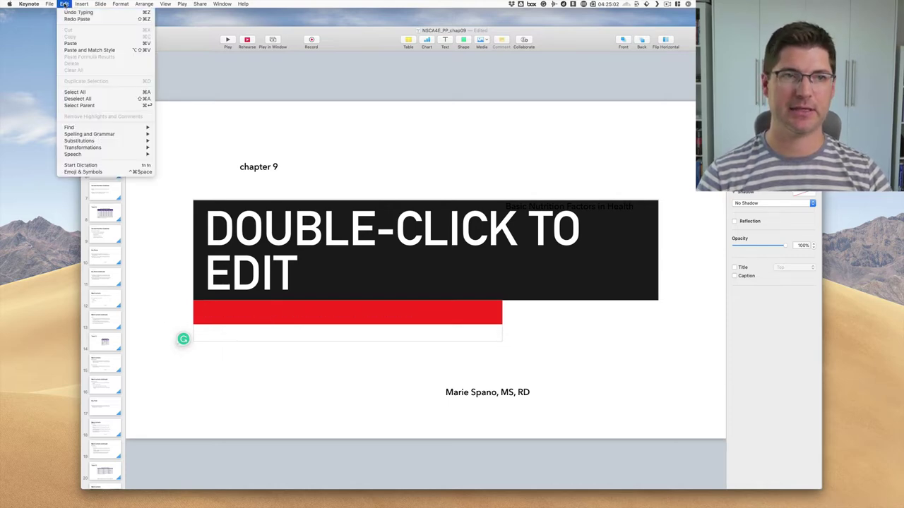
pyautogui.click(82, 51)
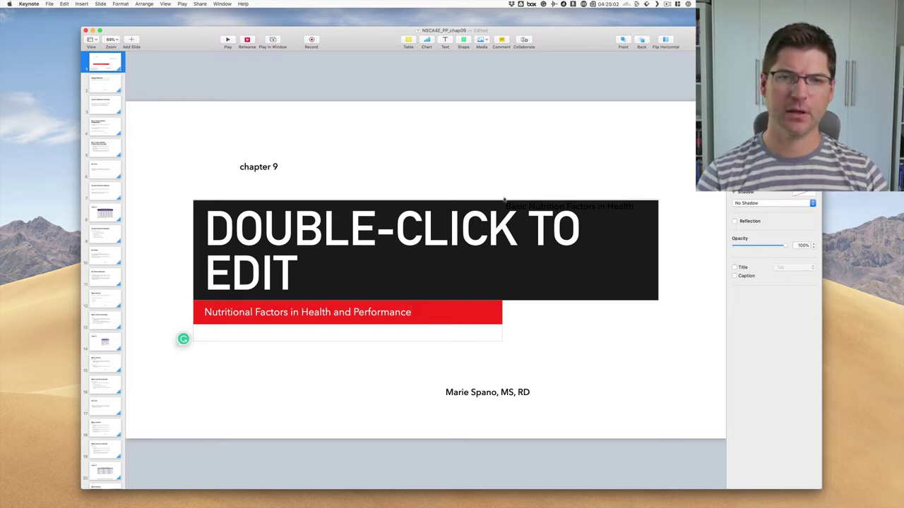
pyautogui.click(504, 195)
# Step: Move the 'Basic Nutrition Factors in Health' text into the title and delete its empty box
pyautogui.moveTo(524, 207)
pyautogui.mouseDown()
pyautogui.moveTo(494, 151)
pyautogui.moveTo(414, 157)
pyautogui.mouseUp()
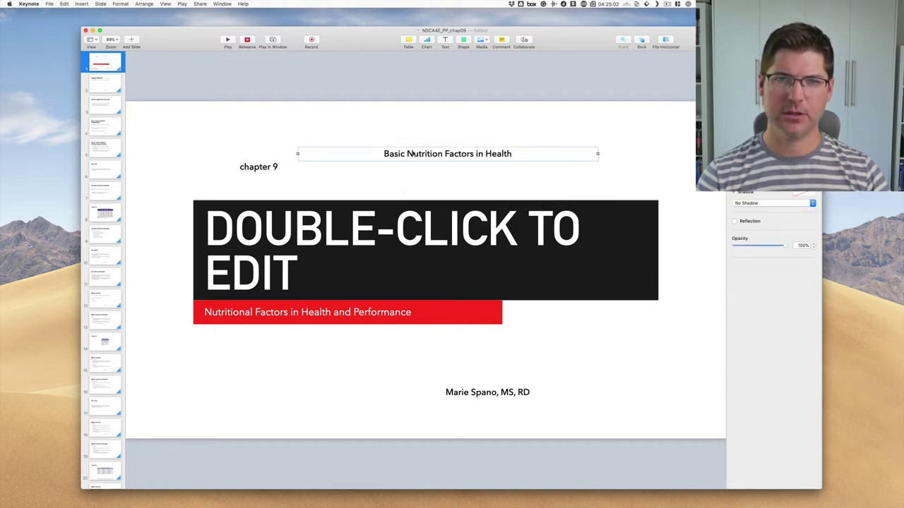
pyautogui.doubleClick(413, 154)
pyautogui.press('super+a')
pyautogui.press('super+x')
pyautogui.click(412, 172)
pyautogui.click(414, 156)
pyautogui.press('Delete')
pyautogui.doubleClick(356, 248)
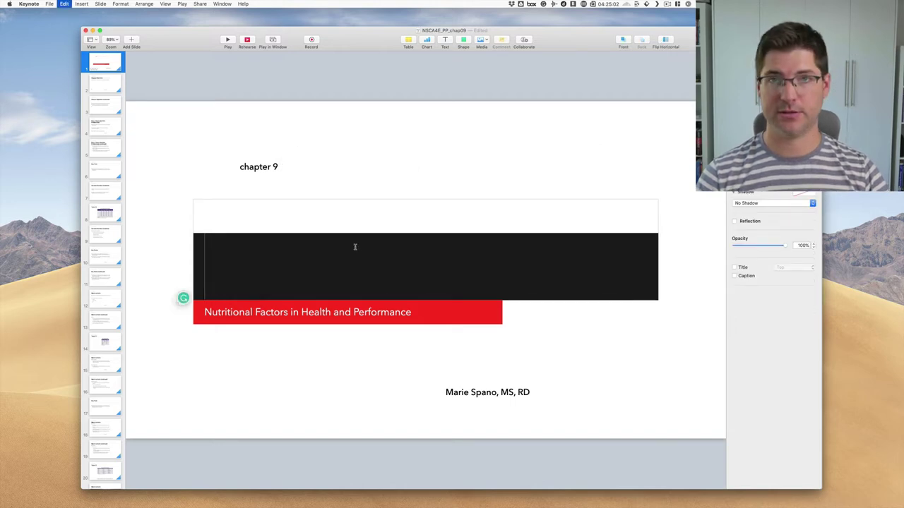
pyautogui.press('super+v')
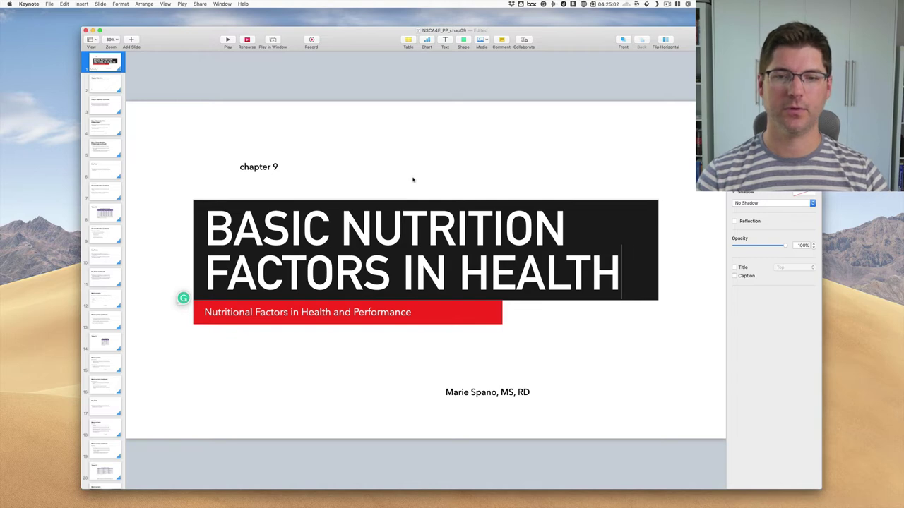
pyautogui.click(401, 350)
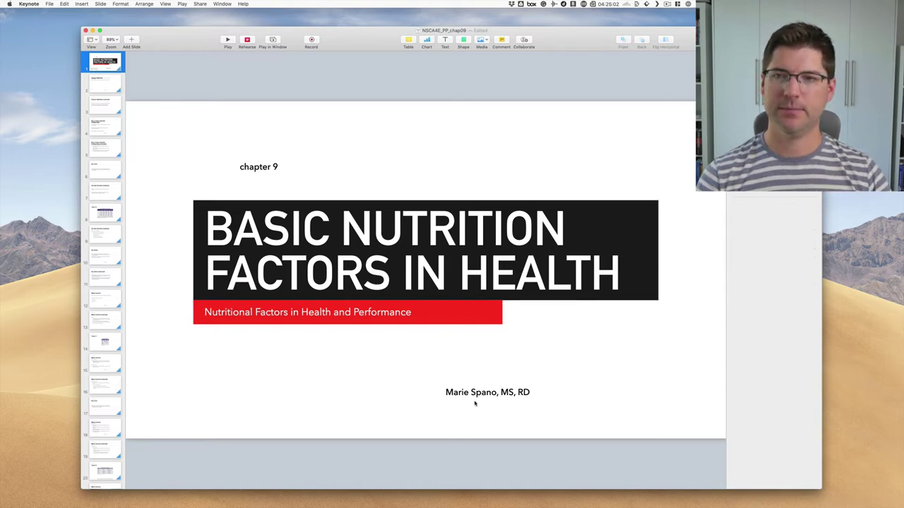
# Step: Reapply the slide master and move chapter 9 and the author credit under the red subtitle
pyautogui.moveTo(255, 168); pyautogui.dragTo(360, 365)
pyautogui.keyDown('shift'); pyautogui.click(498, 398); pyautogui.keyUp('shift')
pyautogui.moveTo(498, 399); pyautogui.dragTo(378, 393)
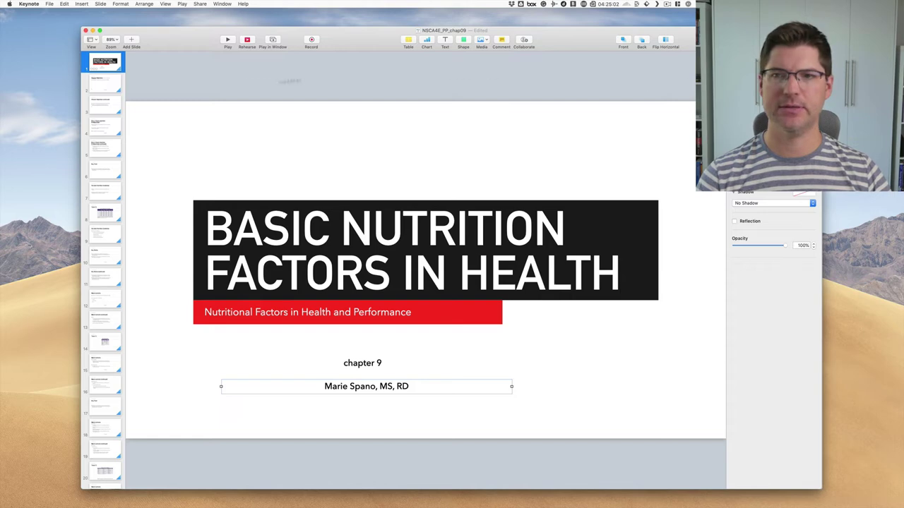
pyautogui.rightClick(110, 68)
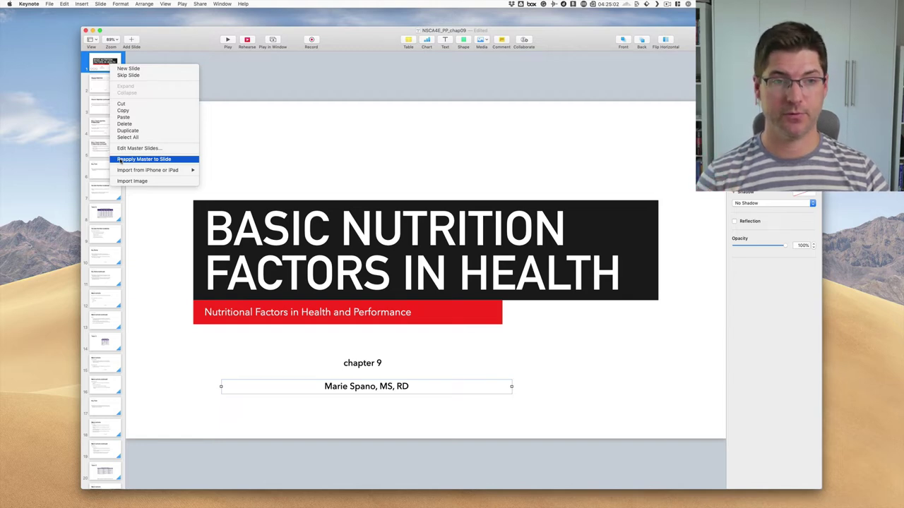
pyautogui.click(120, 159)
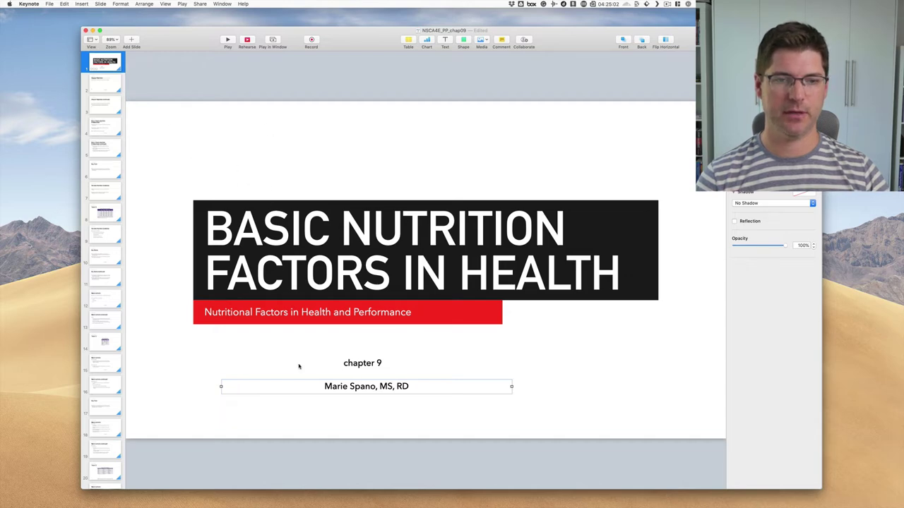
pyautogui.moveTo(360, 364); pyautogui.dragTo(228, 341)
pyautogui.moveTo(361, 387); pyautogui.dragTo(340, 361)
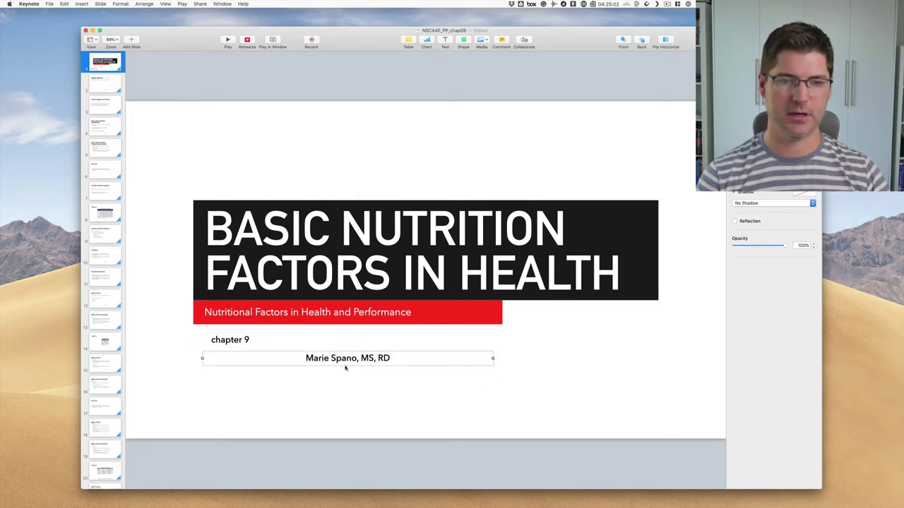
# Step: Left-align the text of both boxes and align them on a common left edge
pyautogui.click(622, 43)
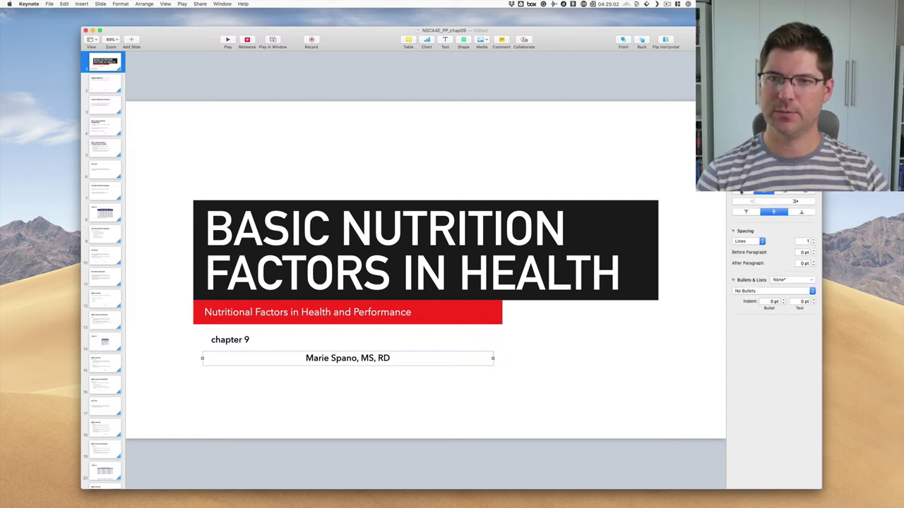
pyautogui.click(741, 192)
pyautogui.click(237, 341)
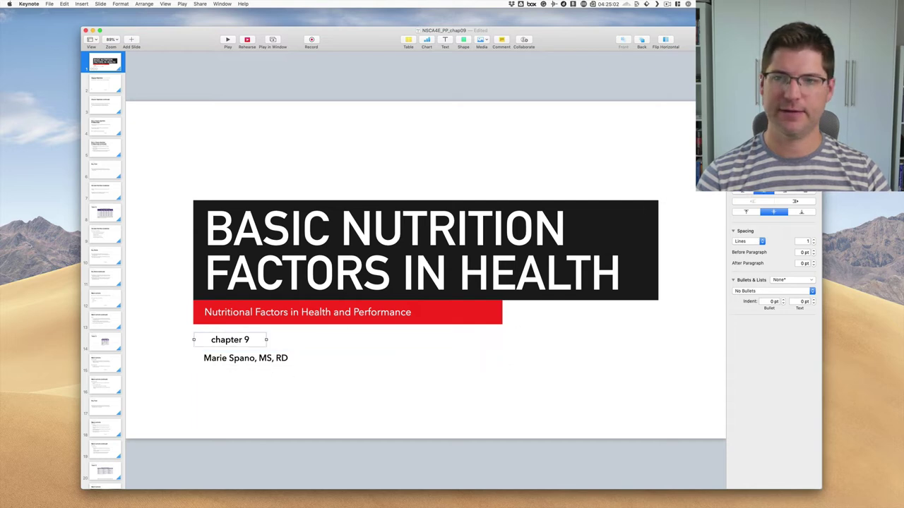
pyautogui.click(739, 192)
pyautogui.moveTo(238, 360); pyautogui.dragTo(226, 359)
pyautogui.keyDown('shift'); pyautogui.click(214, 341); pyautogui.keyUp('shift')
pyautogui.rightClick(215, 343)
pyautogui.moveTo(268, 380)
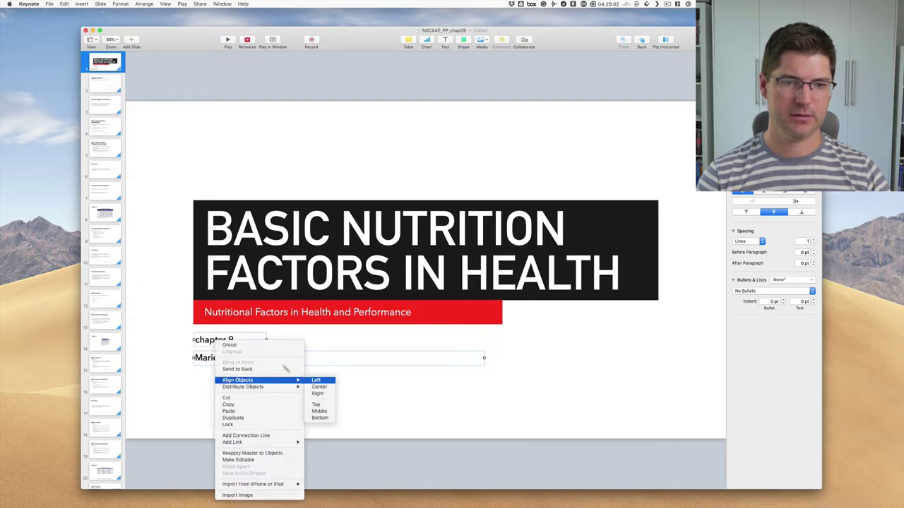
pyautogui.click(318, 380)
pyautogui.press('Escape')
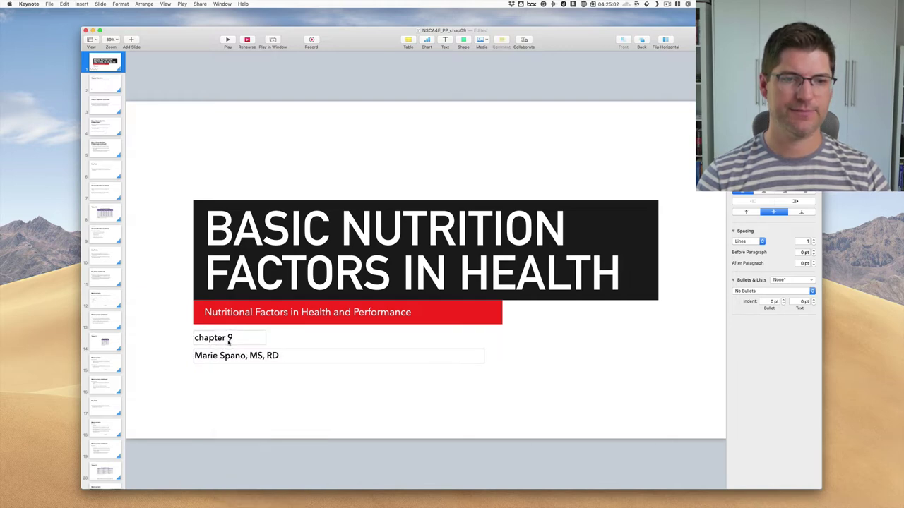
pyautogui.click(240, 375)
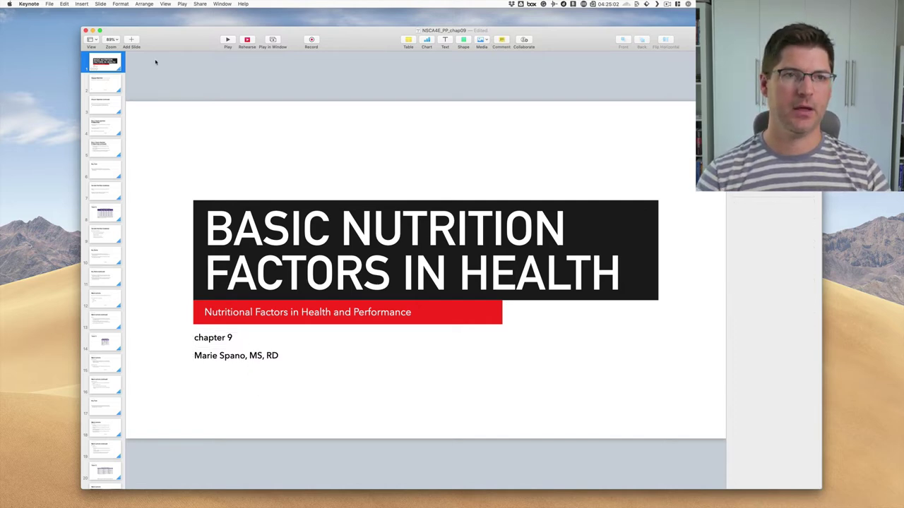
# Step: Apply the Title & Bullets layout to slide 2, Chapter Objectives
pyautogui.scroll(-5, 113, 84)
pyautogui.scroll(5, 113, 84)
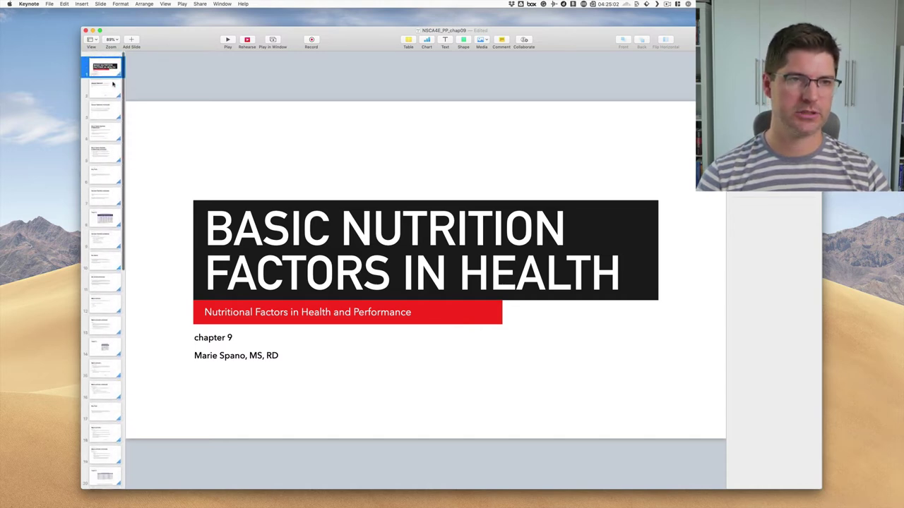
pyautogui.click(105, 85)
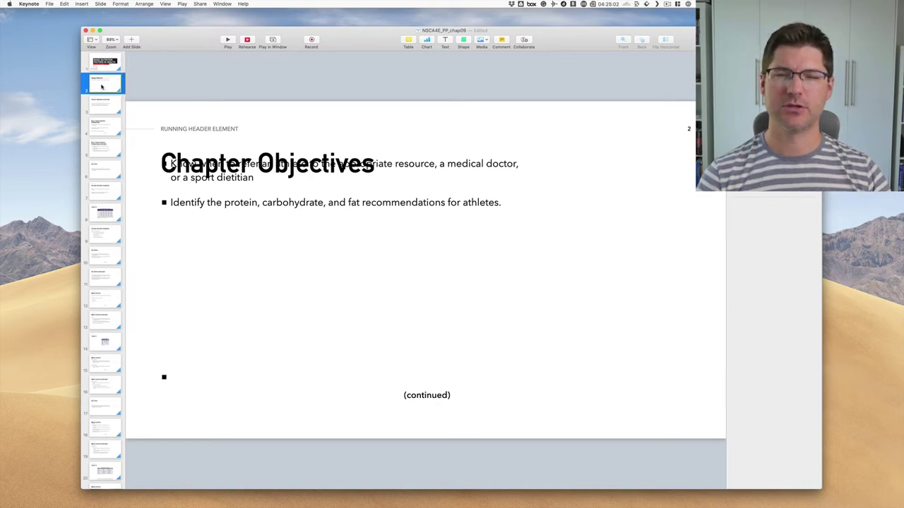
pyautogui.scroll(-10, 99, 201)
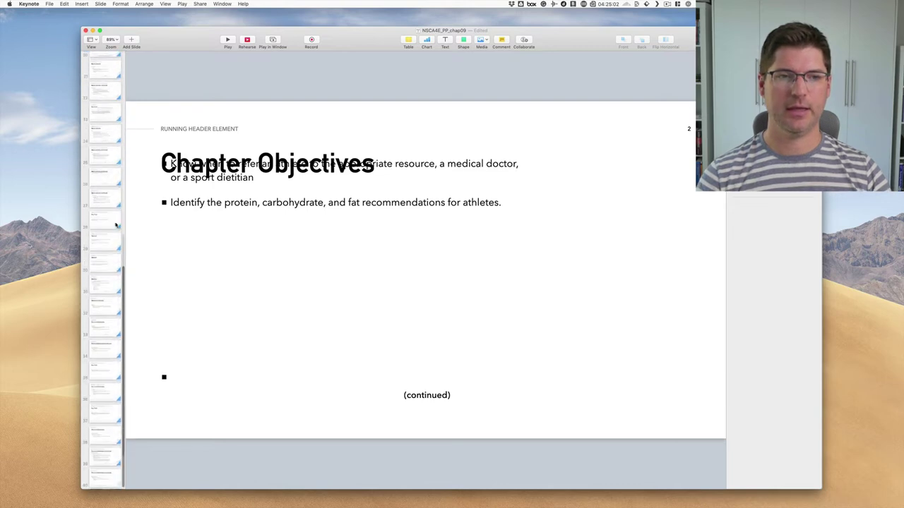
pyautogui.keyDown('shift'); pyautogui.click(104, 472); pyautogui.keyUp('shift')
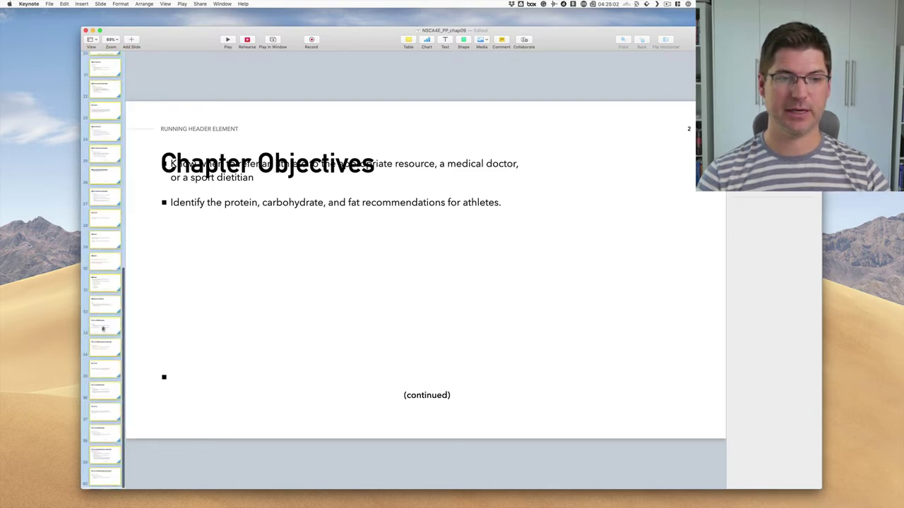
pyautogui.scroll(10, 106, 324)
pyautogui.click(104, 83)
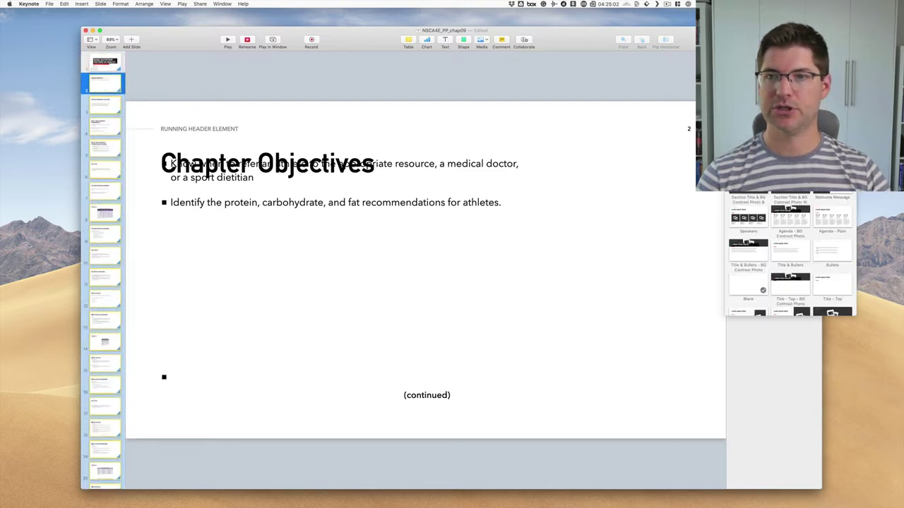
pyautogui.click(790, 253)
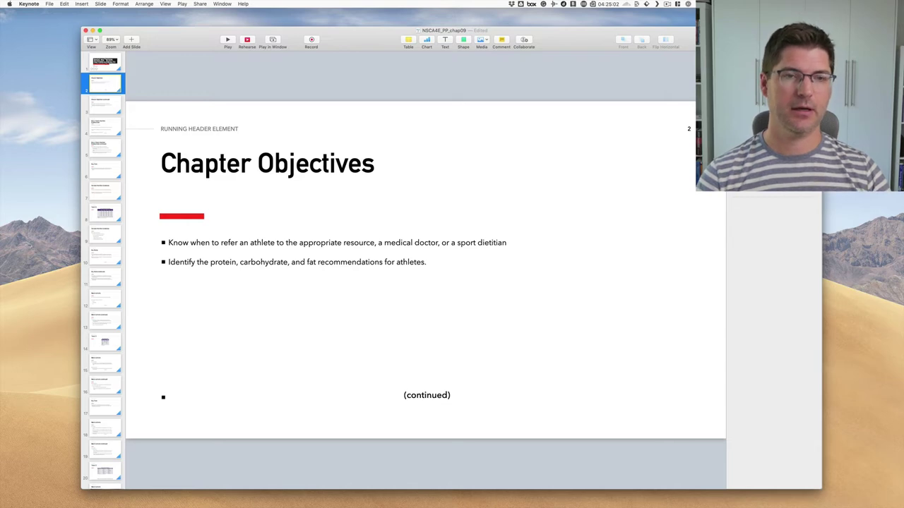
# Step: Change the running header on slide 2's master to CHAPTER 9
pyautogui.click(198, 131)
pyautogui.doubleClick(198, 131)
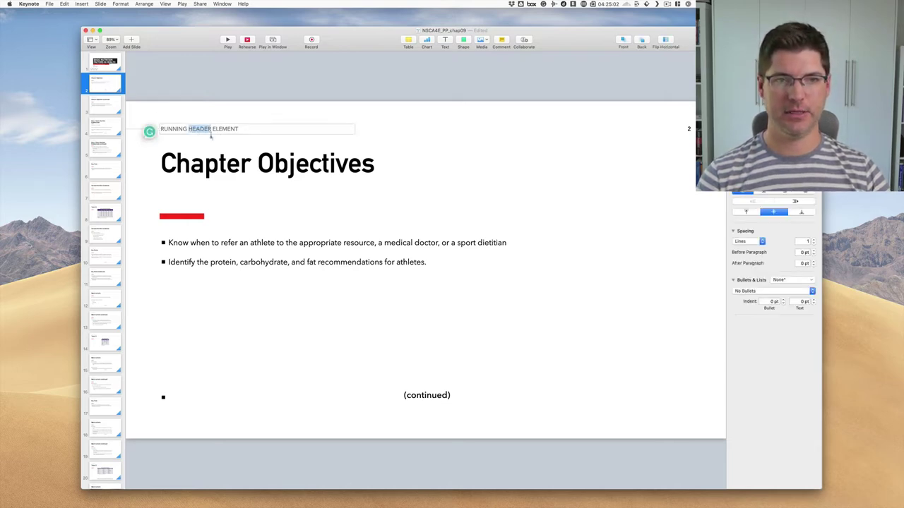
pyautogui.click(207, 142)
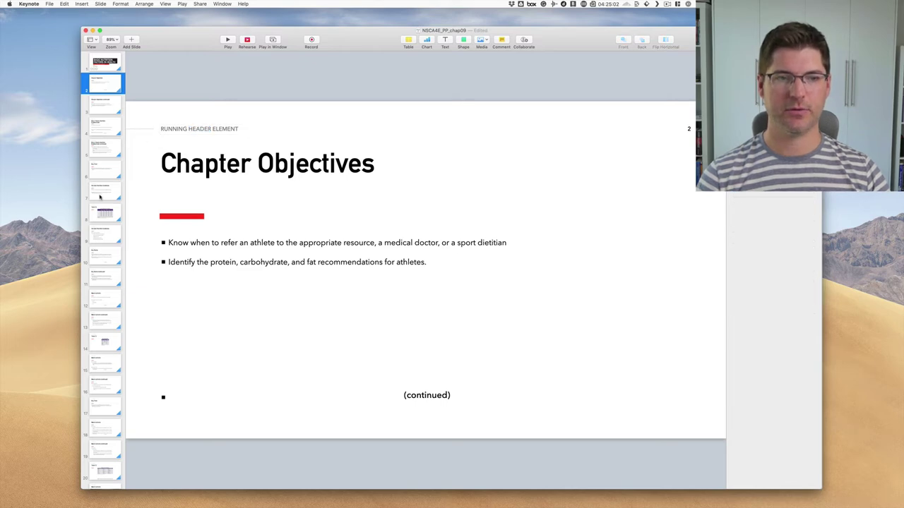
pyautogui.scroll(-5, 100, 196)
pyautogui.scroll(5, 99, 196)
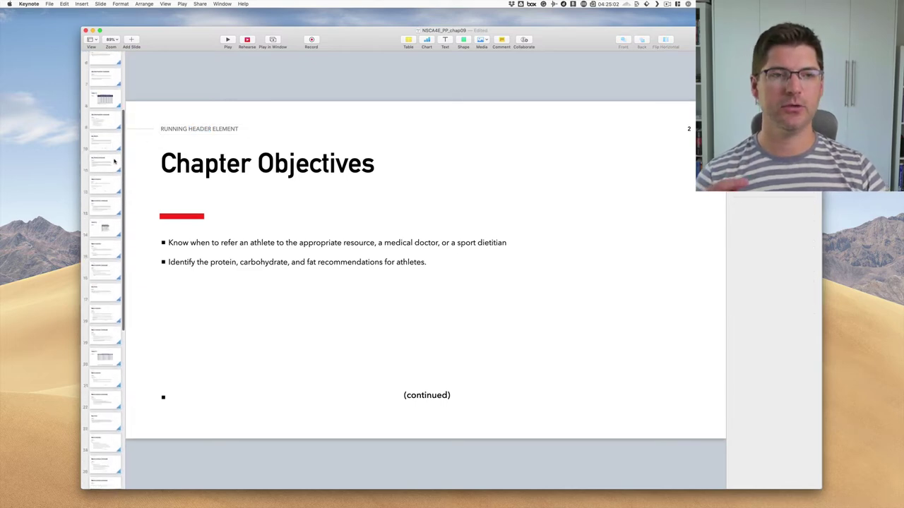
pyautogui.scroll(5, 111, 128)
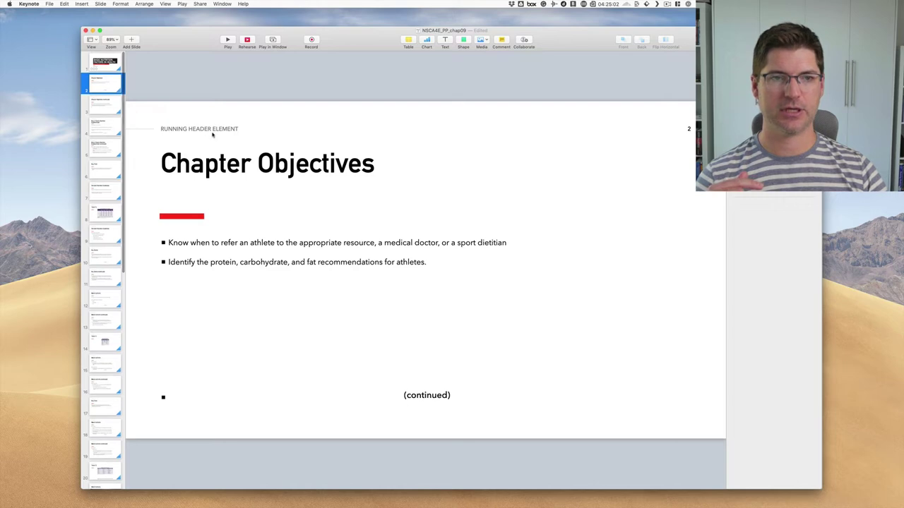
pyautogui.rightClick(112, 85)
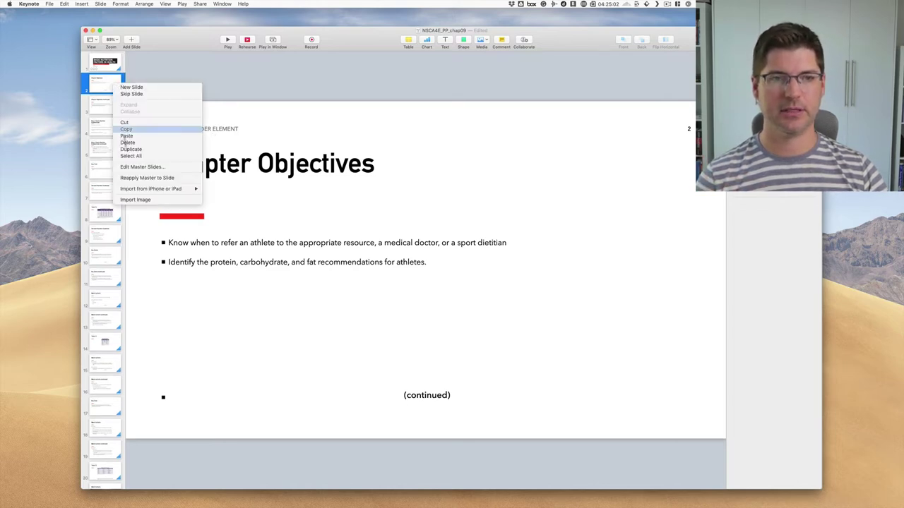
pyautogui.click(134, 166)
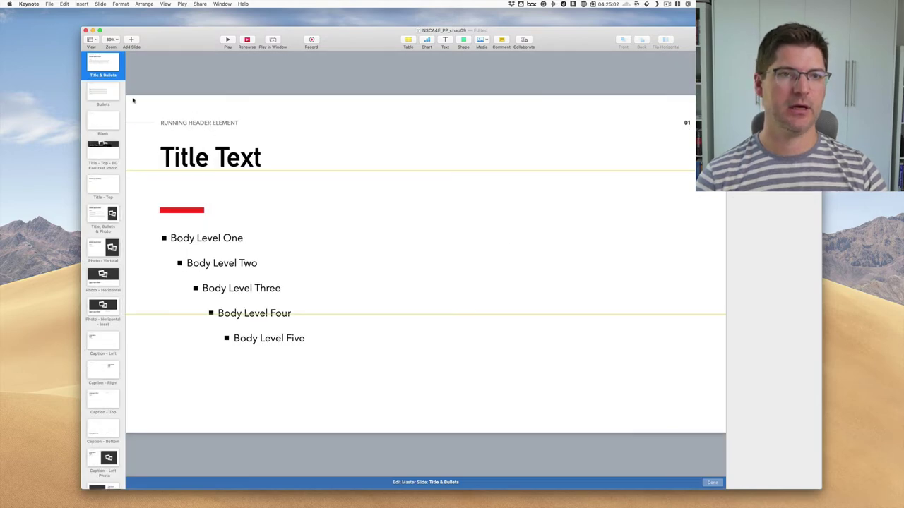
pyautogui.click(202, 126)
pyautogui.click(202, 125)
pyautogui.write('CHAPTER 9')
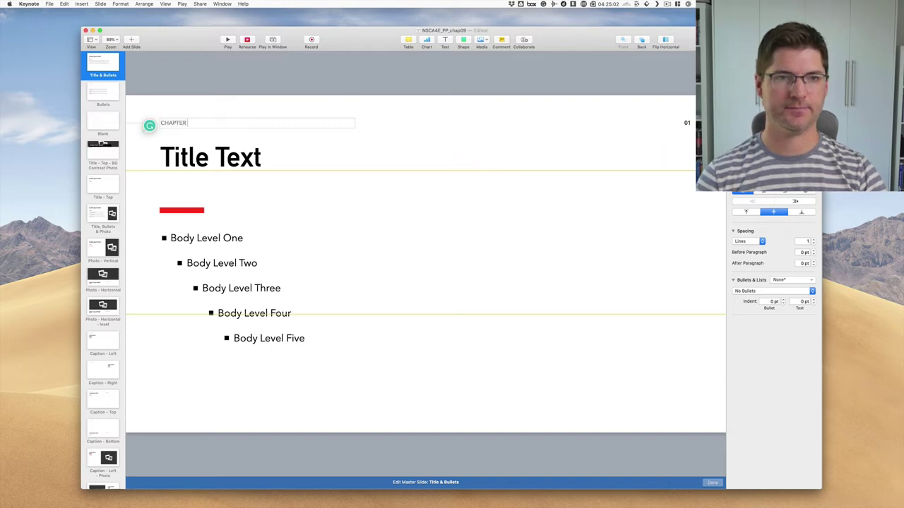
pyautogui.click(713, 482)
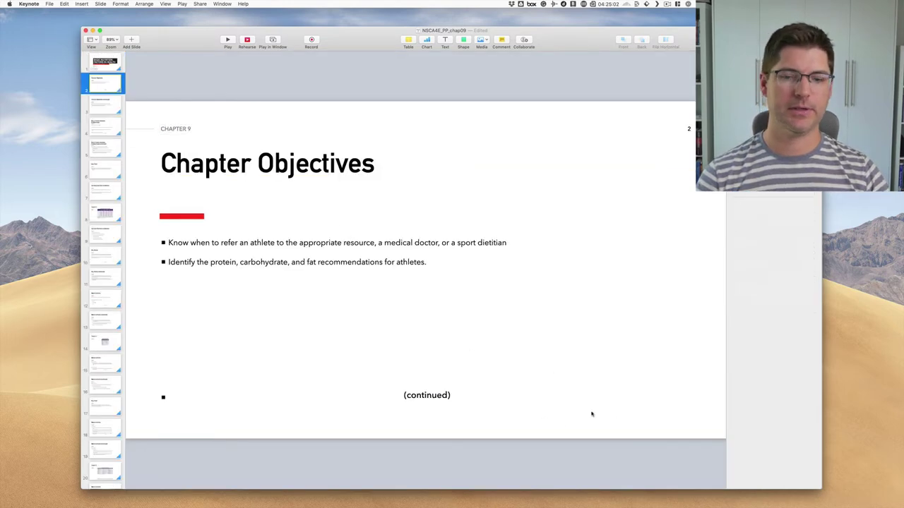
# Step: Check the CHAPTER 9 header on several content slides, ending on the title slide
pyautogui.click(192, 130)
pyautogui.click(109, 110)
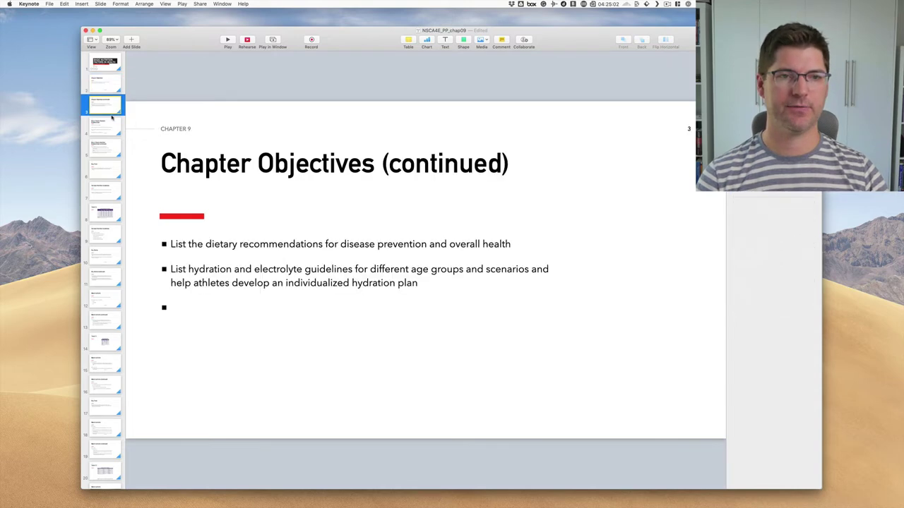
pyautogui.click(107, 233)
pyautogui.click(111, 340)
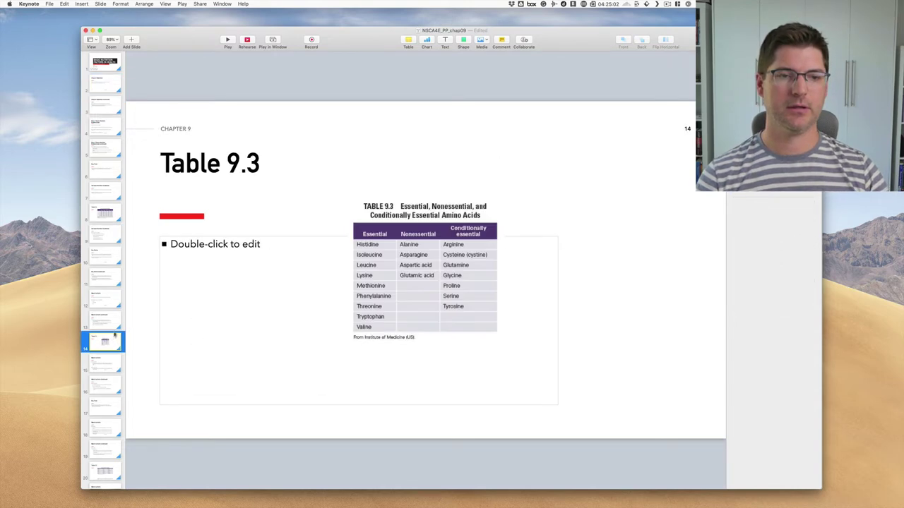
pyautogui.click(108, 80)
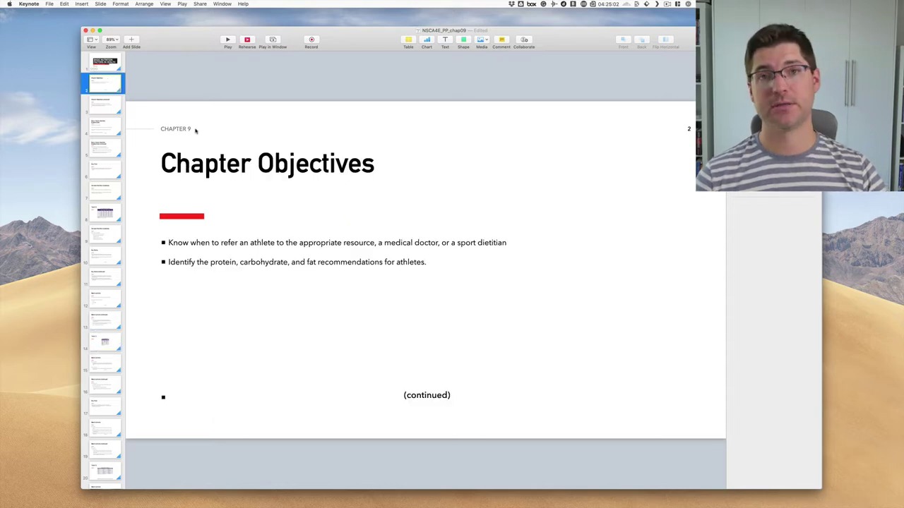
pyautogui.click(106, 69)
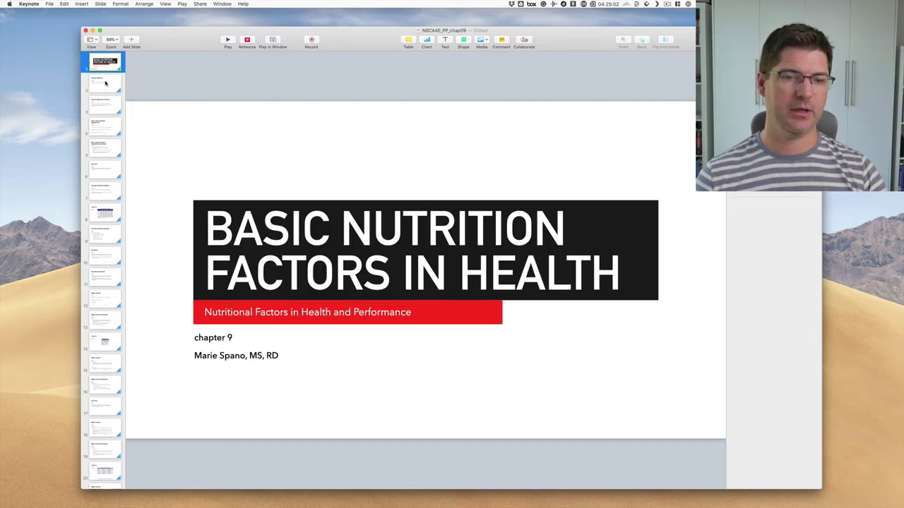
# Step: Select only the slide 2 Chapter Objectives thumbnail in the navigator
pyautogui.click(105, 84)
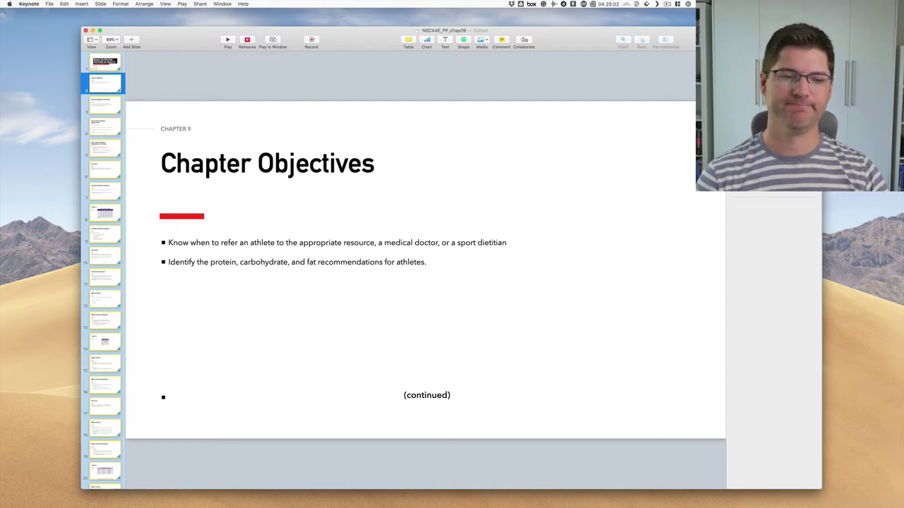
pyautogui.click(110, 82)
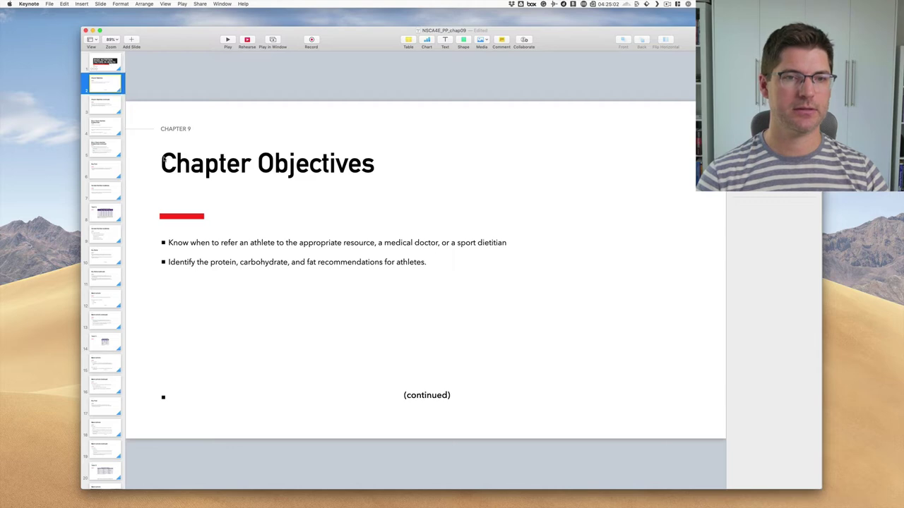
# Step: Delete the (continued) text box and the empty bullet lines from Chapter Objectives
pyautogui.click(164, 399)
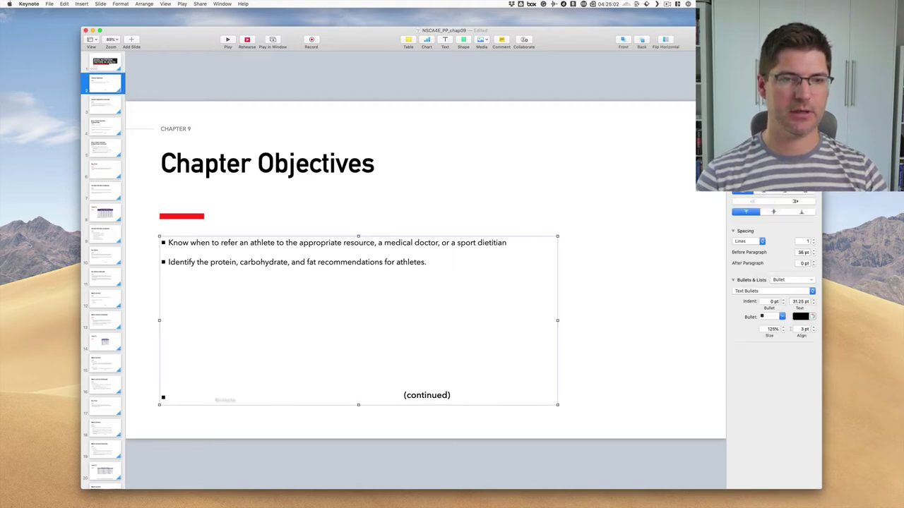
pyautogui.click(276, 401)
pyautogui.click(373, 430)
pyautogui.click(418, 406)
pyautogui.press('Delete')
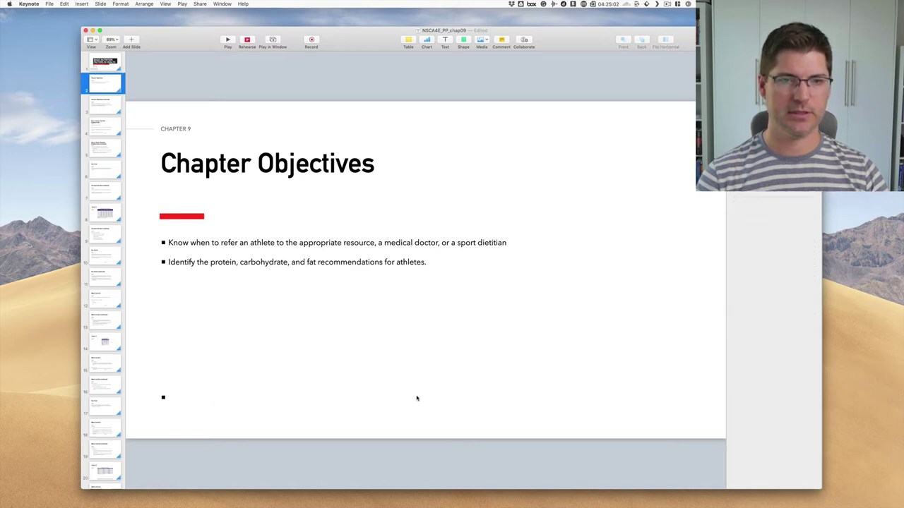
pyautogui.click(162, 397)
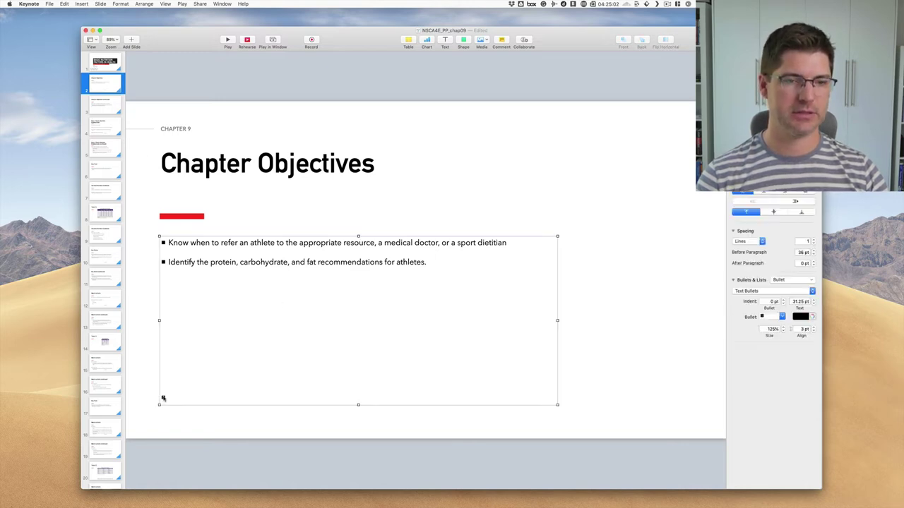
pyautogui.click(172, 398)
pyautogui.moveTo(183, 397); pyautogui.dragTo(156, 281)
pyautogui.press('BackSpace')
pyautogui.press('BackSpace')
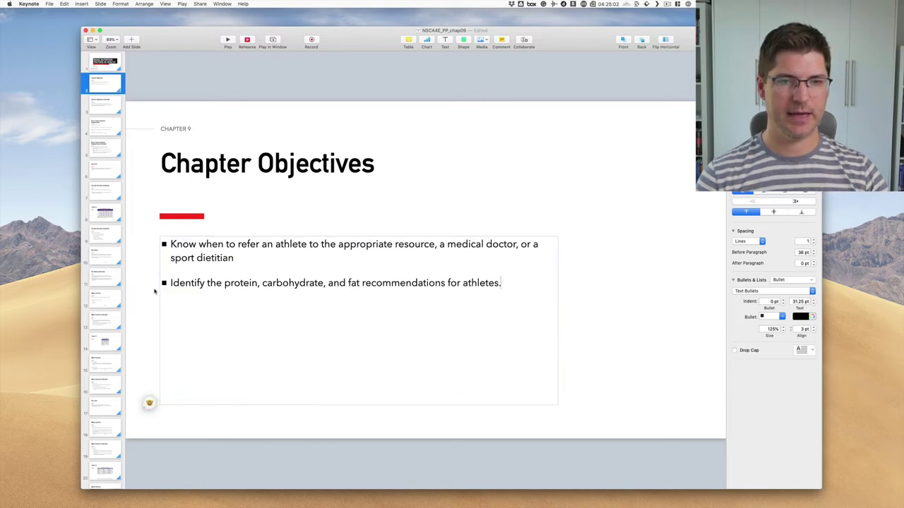
pyautogui.click(151, 298)
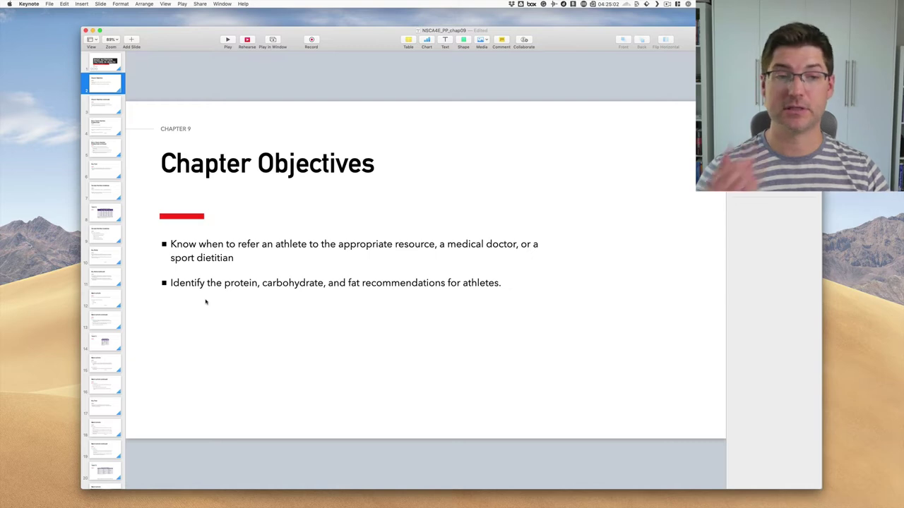
# Step: Enlarge the two objective bullets slightly with Cmd-+
pyautogui.click(230, 273)
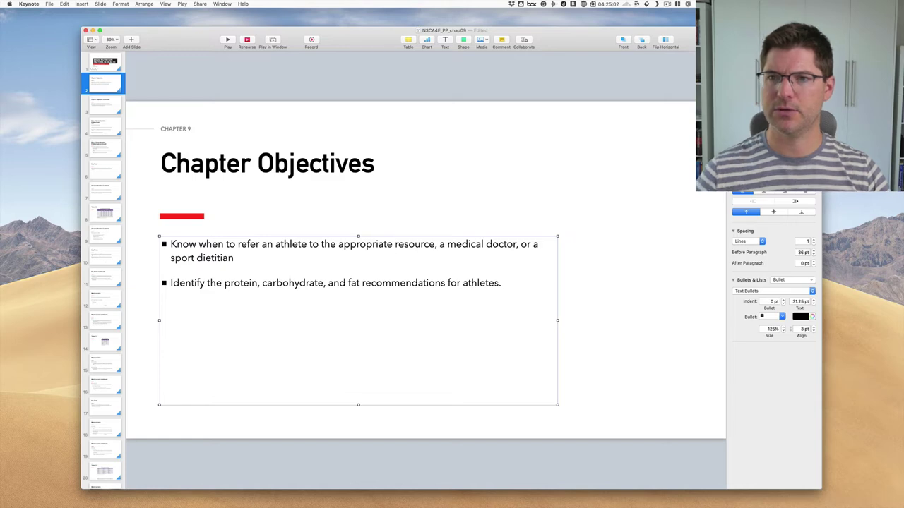
pyautogui.press('super+plus')
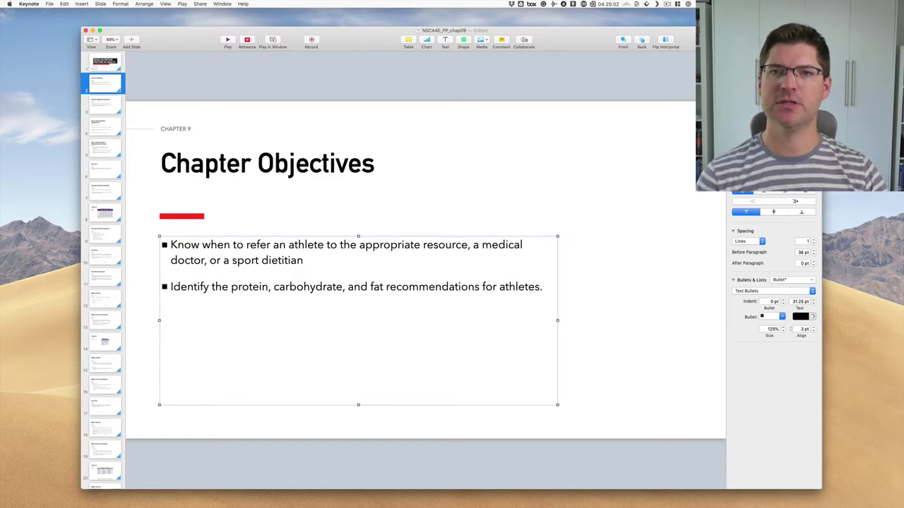
pyautogui.click(774, 173)
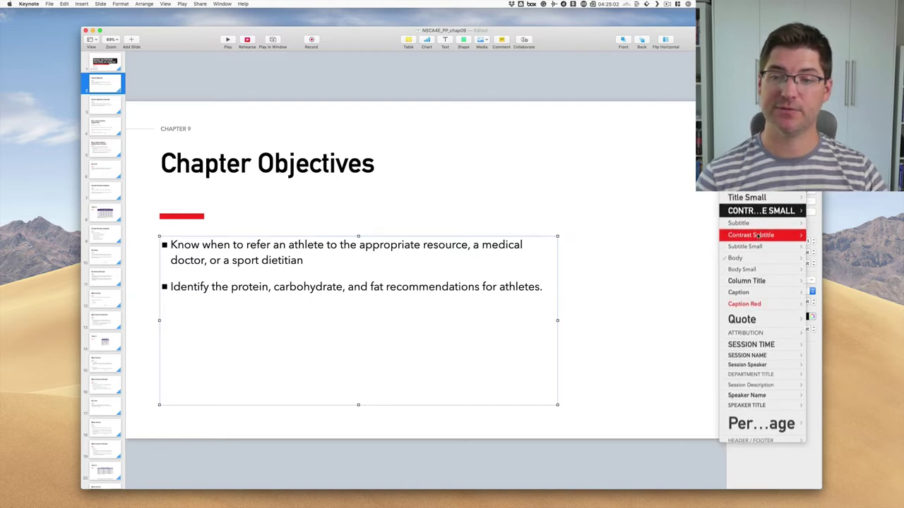
pyautogui.press('Escape')
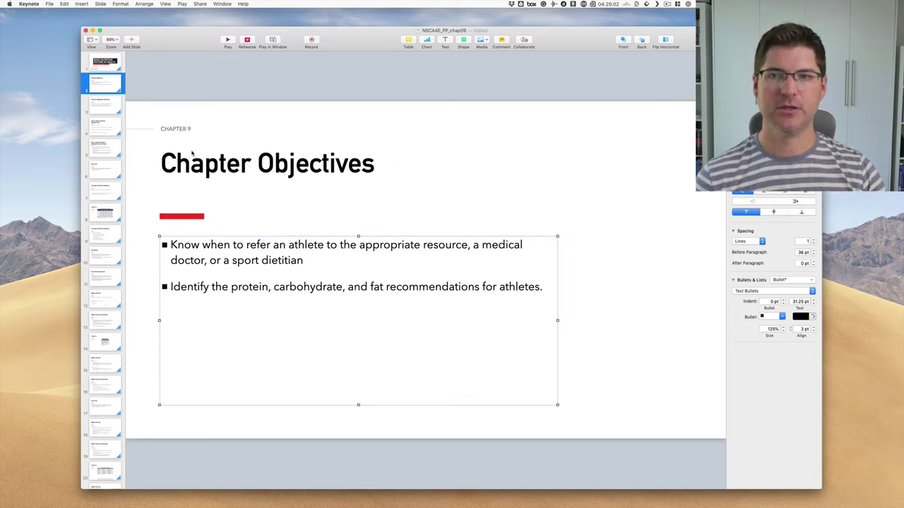
pyautogui.click(100, 102)
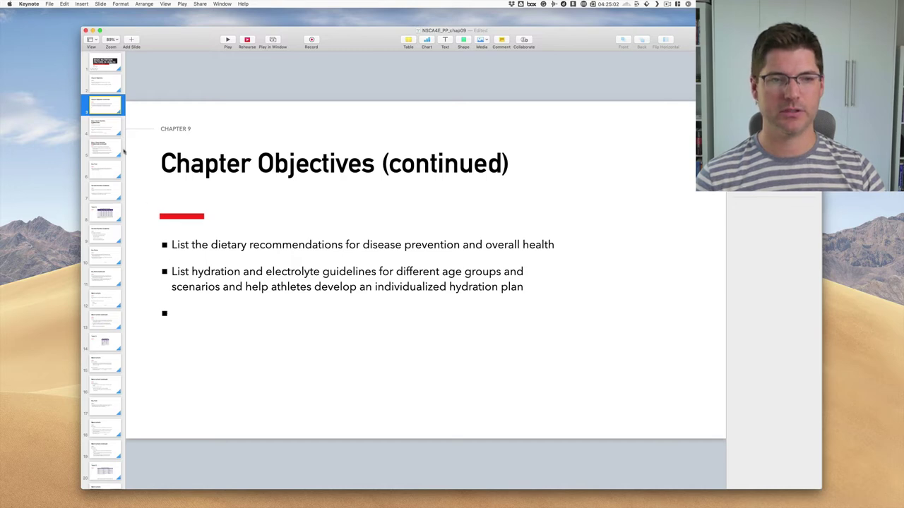
pyautogui.click(110, 91)
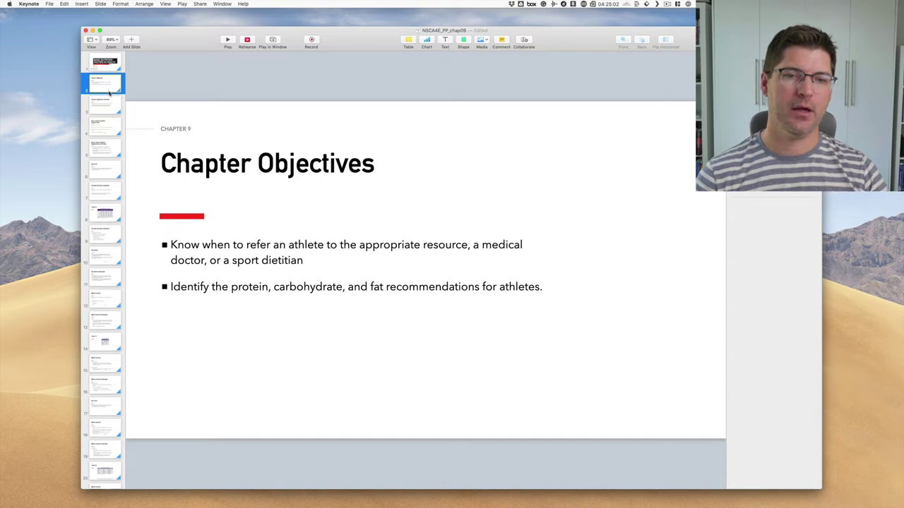
# Step: Bold 'Know when to refer' in the first objective, undoing the red colouring
pyautogui.doubleClick(216, 261)
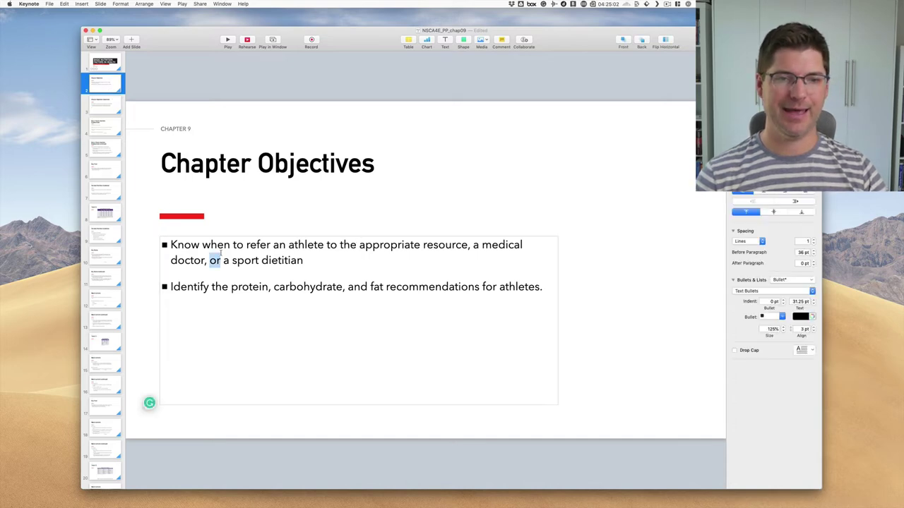
pyautogui.moveTo(270, 245); pyautogui.dragTo(170, 245)
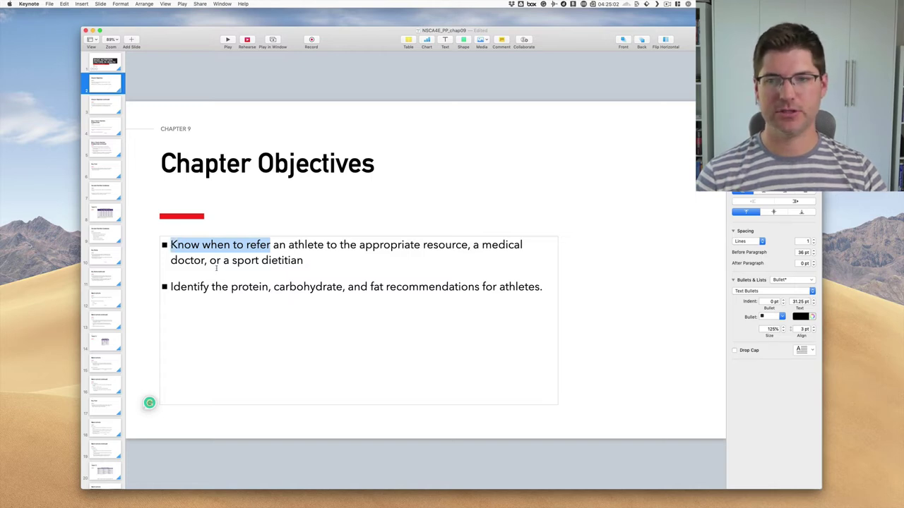
pyautogui.press('super+b')
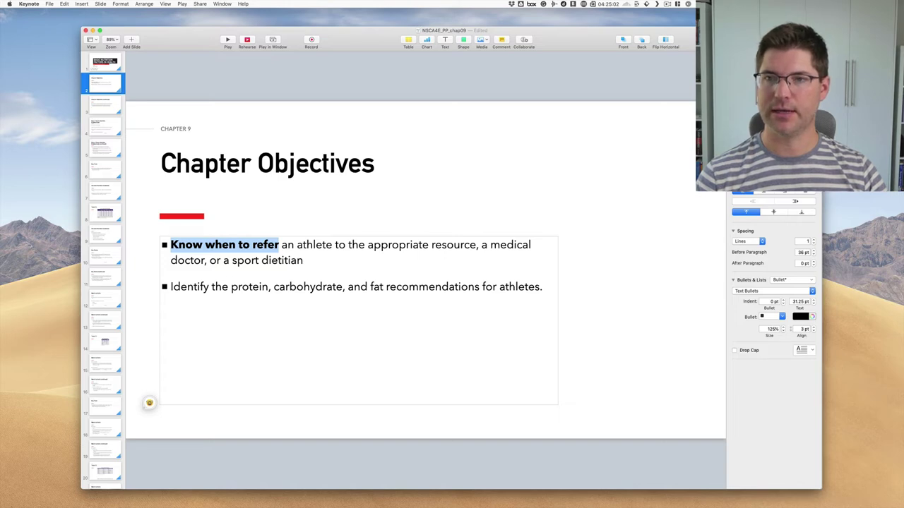
pyautogui.click(777, 187)
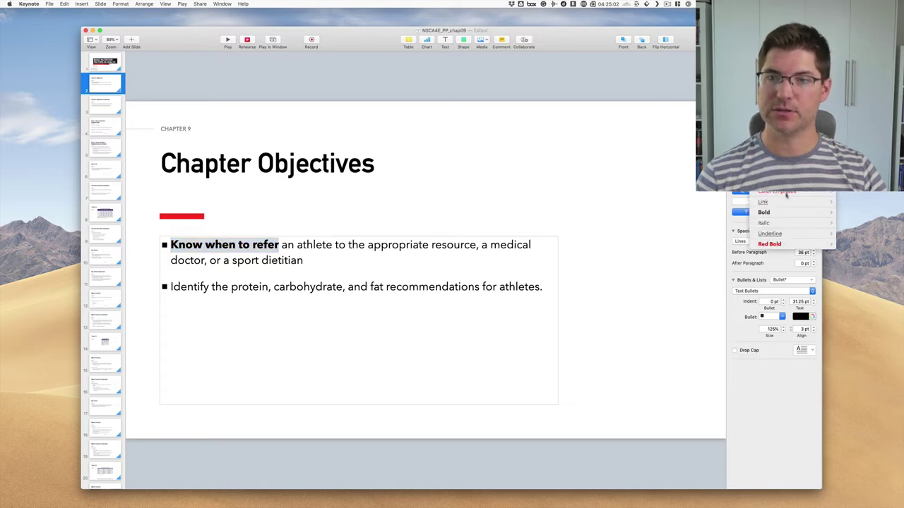
pyautogui.click(769, 244)
pyautogui.click(642, 260)
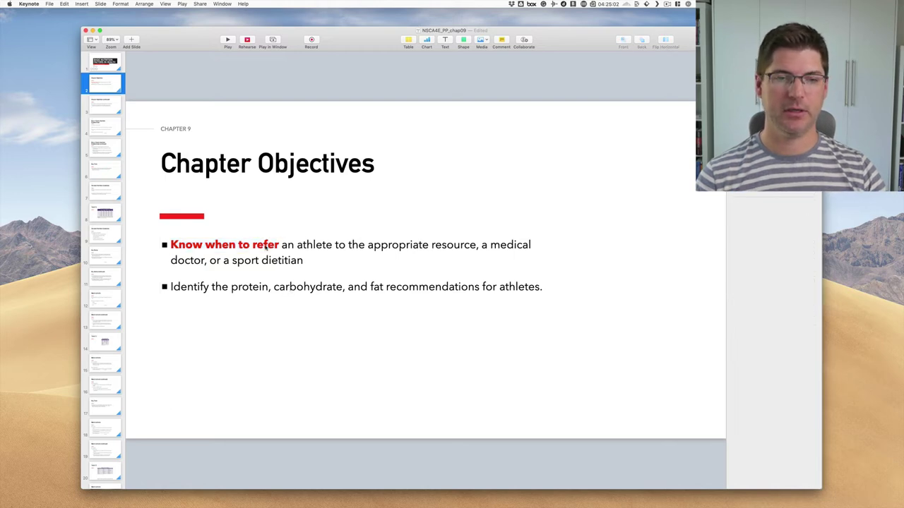
pyautogui.press('super+z')
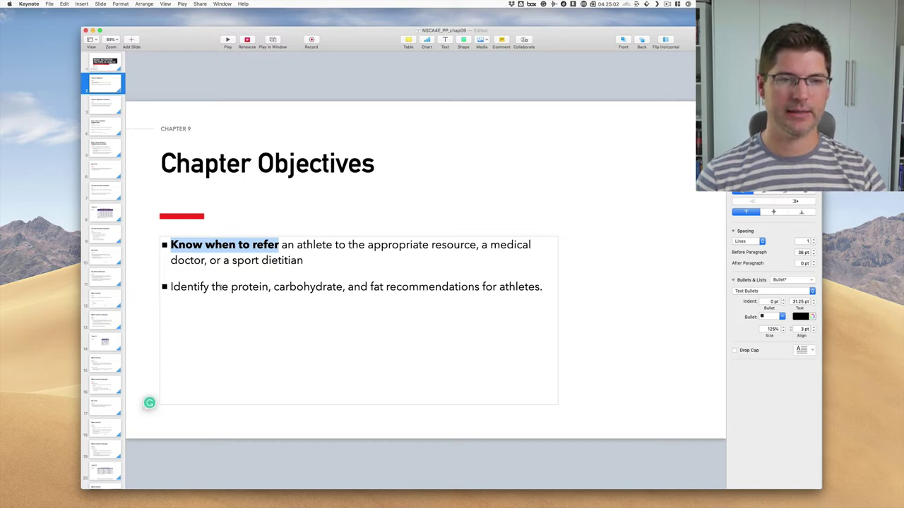
# Step: Bold 'protein, carbohydrate, and fat' and advance to the next slide
pyautogui.moveTo(229, 287); pyautogui.dragTo(384, 294)
pyautogui.press('super+b')
pyautogui.click(565, 311)
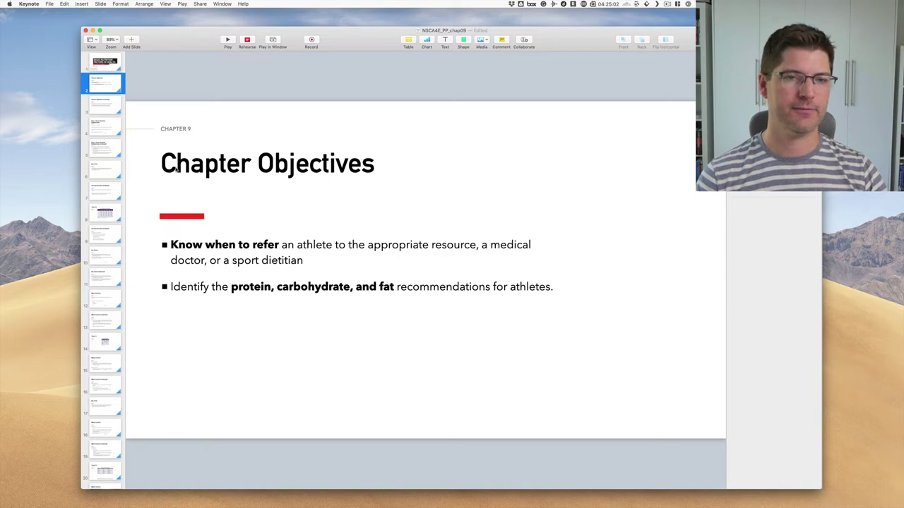
pyautogui.press('Down')
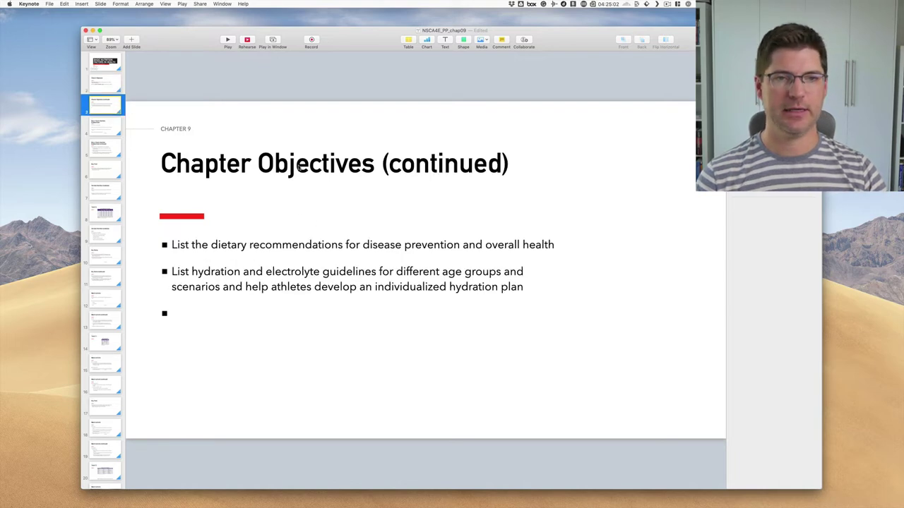
# Step: Remove '(continued)' from the title and delete the empty third bullet
pyautogui.click(427, 174)
pyautogui.doubleClick(428, 174)
pyautogui.moveTo(533, 167); pyautogui.dragTo(374, 165)
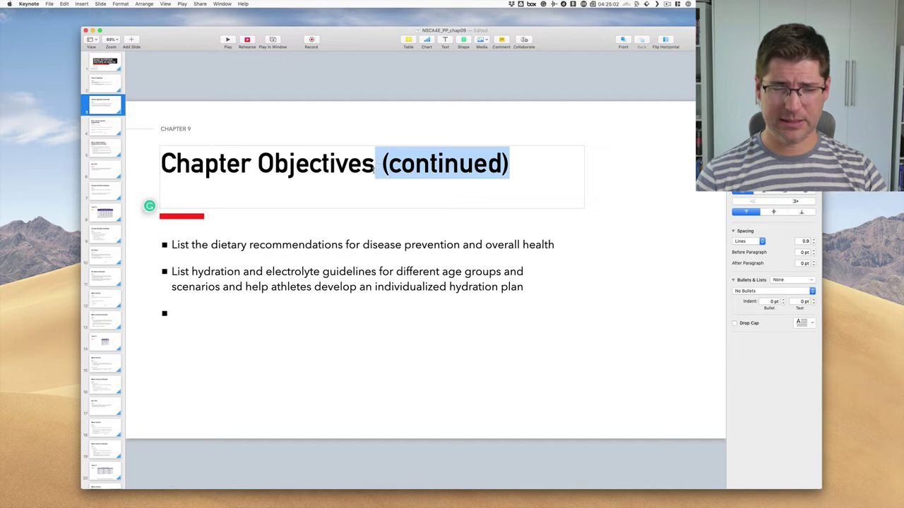
pyautogui.press('BackSpace')
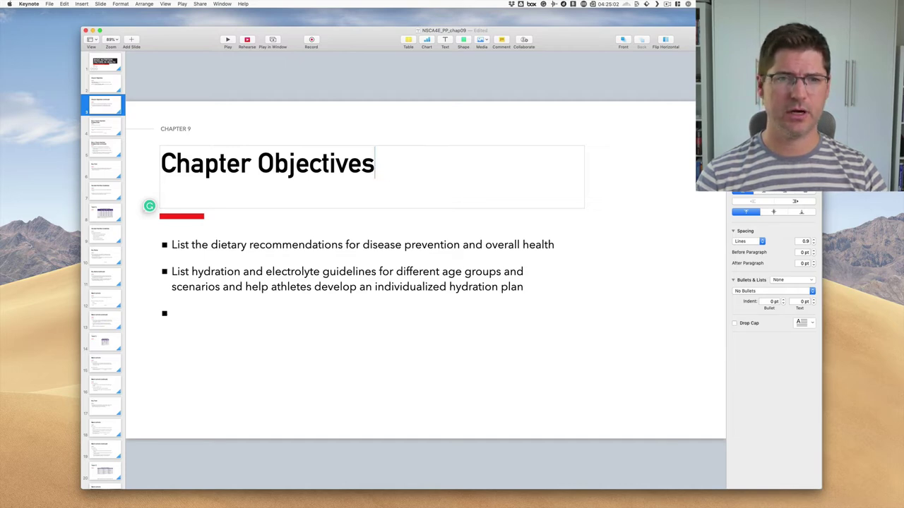
pyautogui.click(241, 345)
pyautogui.doubleClick(237, 341)
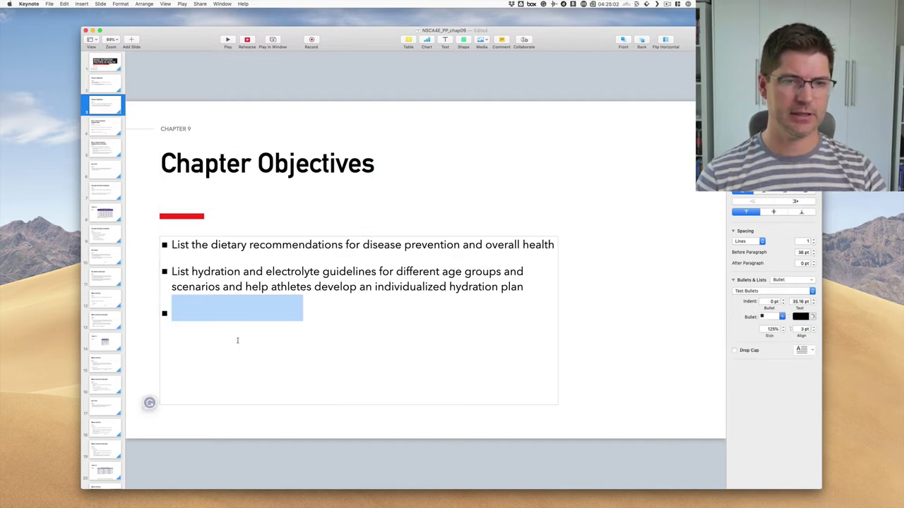
pyautogui.press('BackSpace')
pyautogui.press('BackSpace')
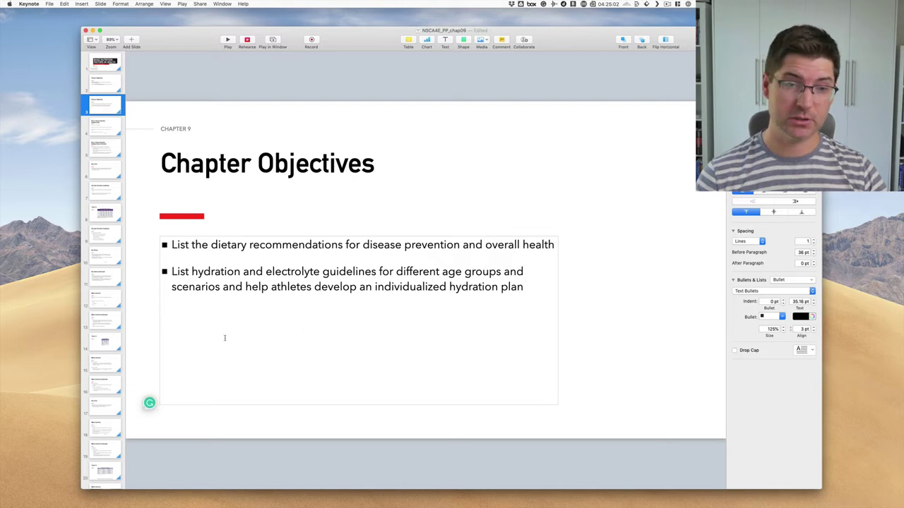
# Step: Bold the words 'dietary recommendations' and 'hydration' in the objectives
pyautogui.moveTo(210, 245); pyautogui.dragTo(343, 245)
pyautogui.press('super+b')
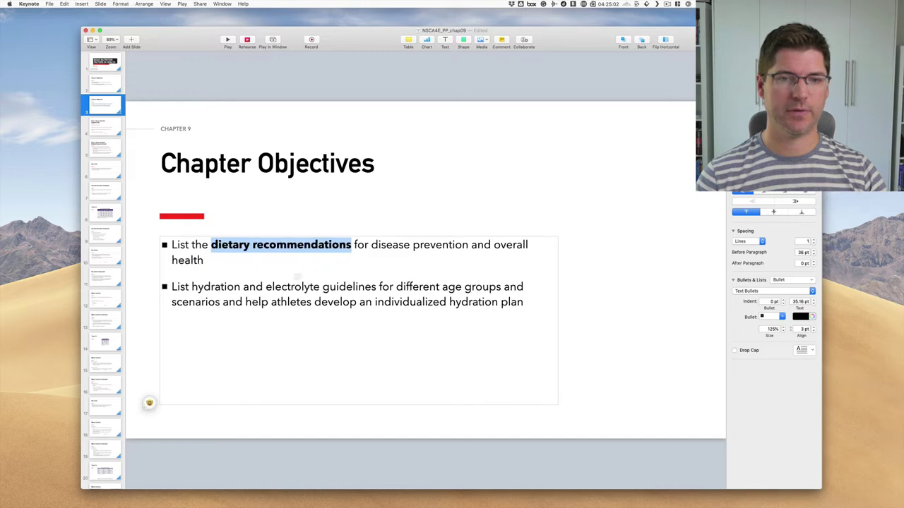
pyautogui.click(223, 286)
pyautogui.doubleClick(210, 286)
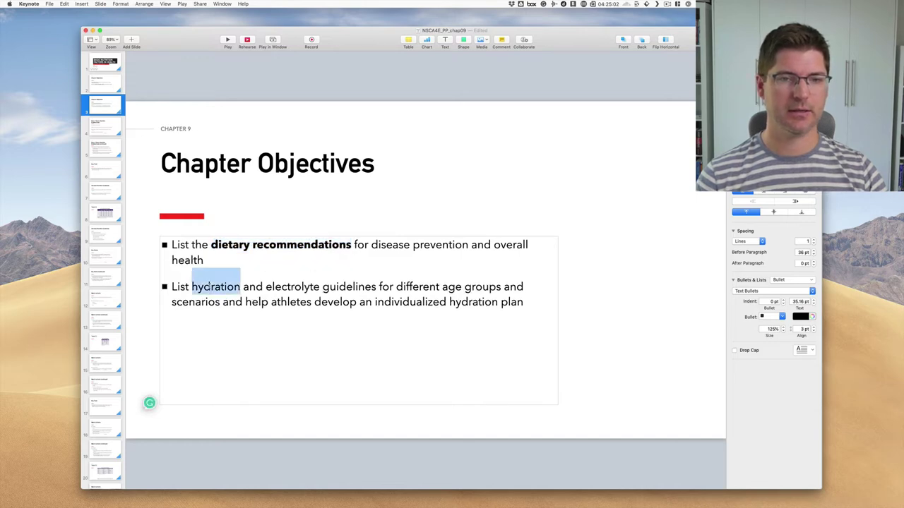
pyautogui.press('super+b')
pyautogui.click(218, 305)
pyautogui.click(625, 326)
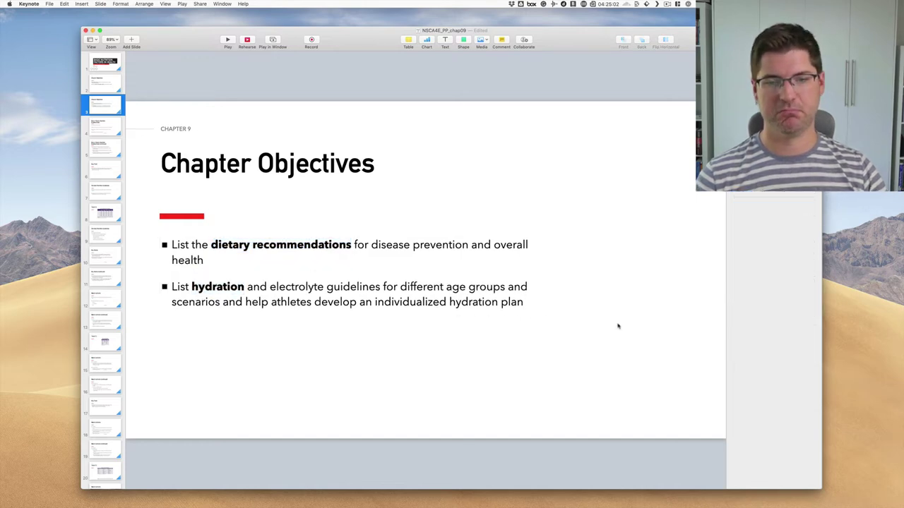
pyautogui.click(111, 125)
# Step: Switch between the two Chapter Objectives slides to compare them
pyautogui.click(108, 99)
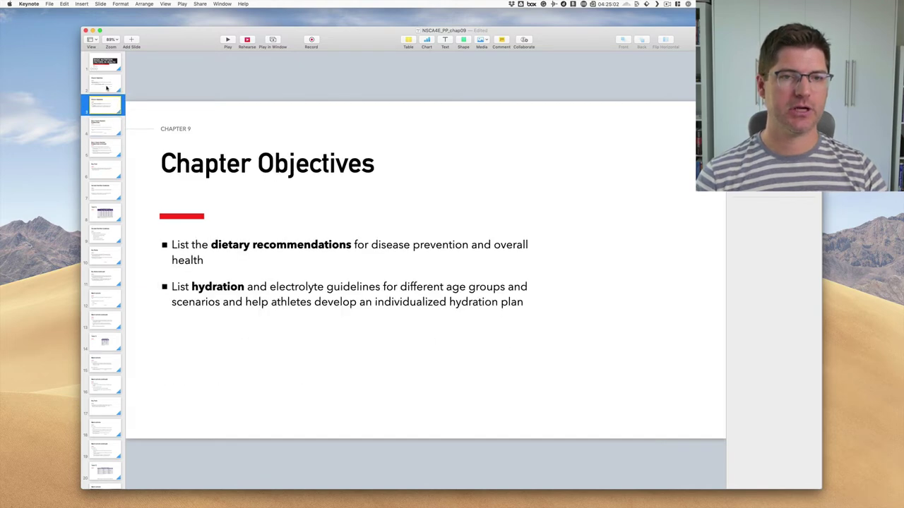
pyautogui.click(106, 86)
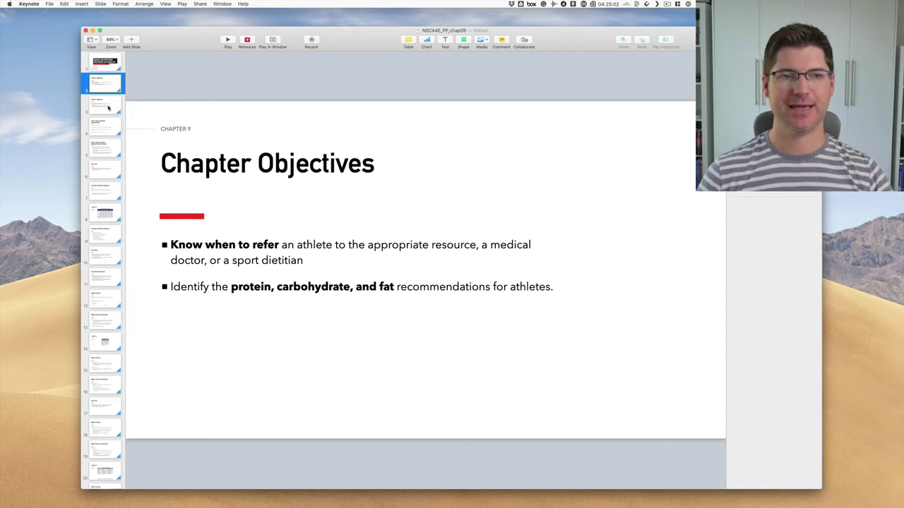
pyautogui.click(108, 106)
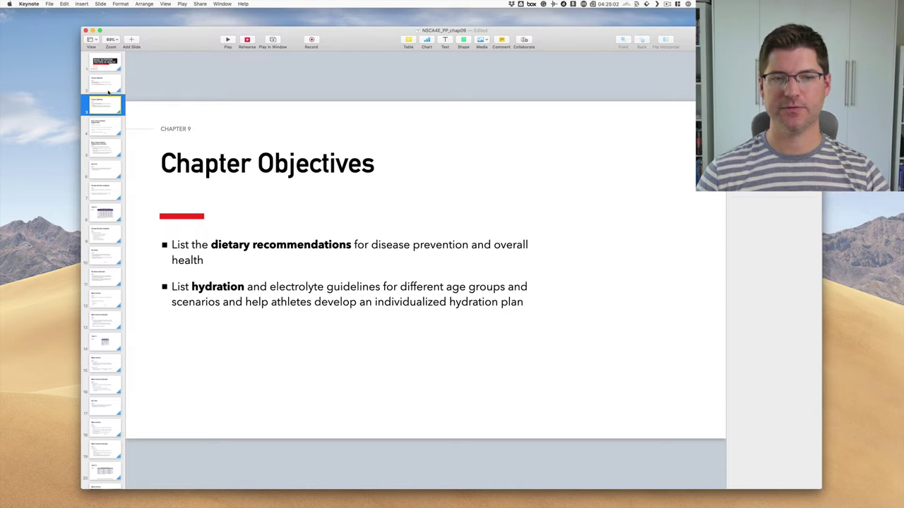
pyautogui.click(108, 83)
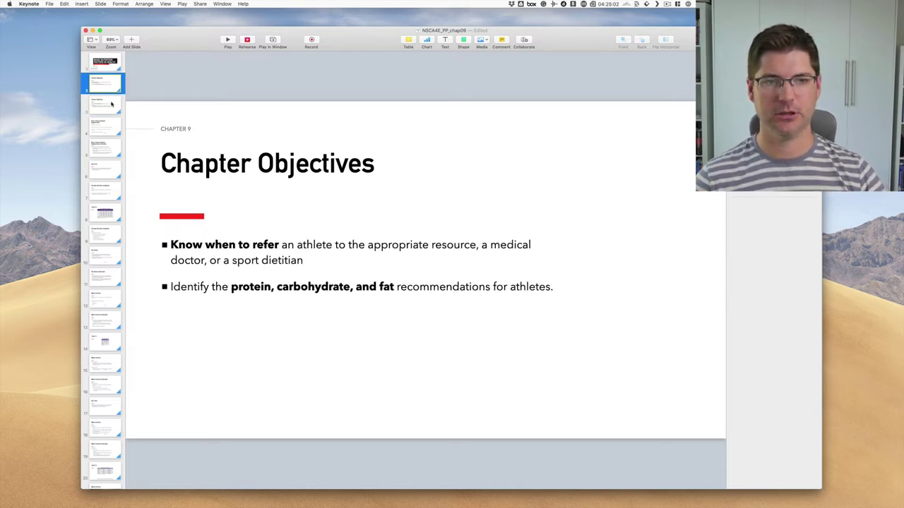
pyautogui.click(111, 104)
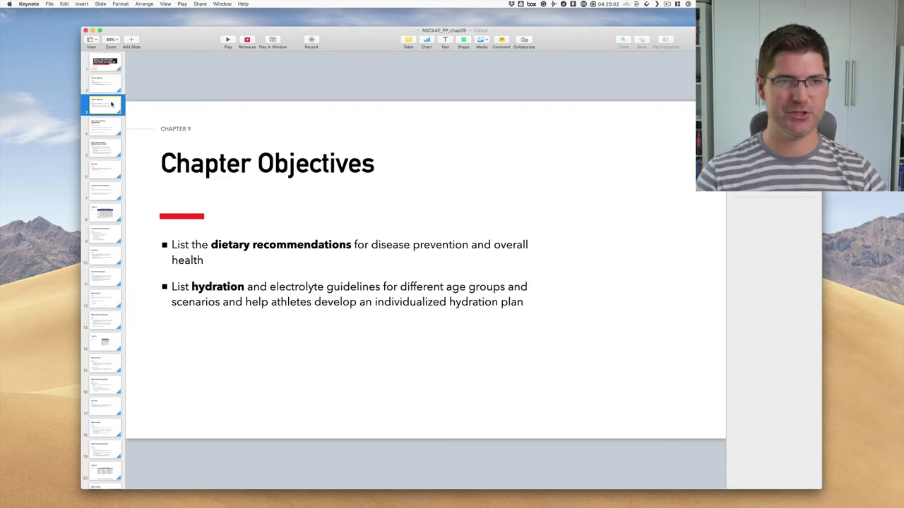
pyautogui.click(108, 88)
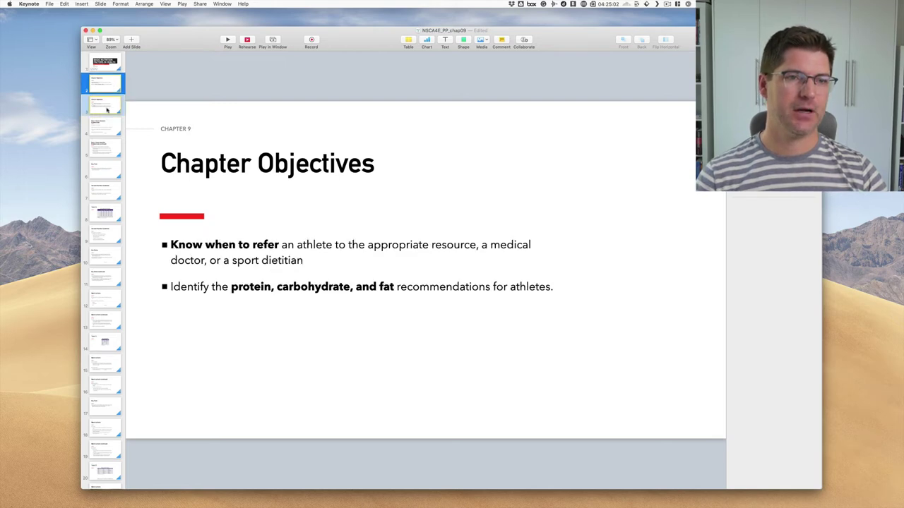
# Step: Indent the hydration objectives slide in the navigator and open slide 4
pyautogui.moveTo(106, 109); pyautogui.dragTo(106, 101)
pyautogui.click(106, 103)
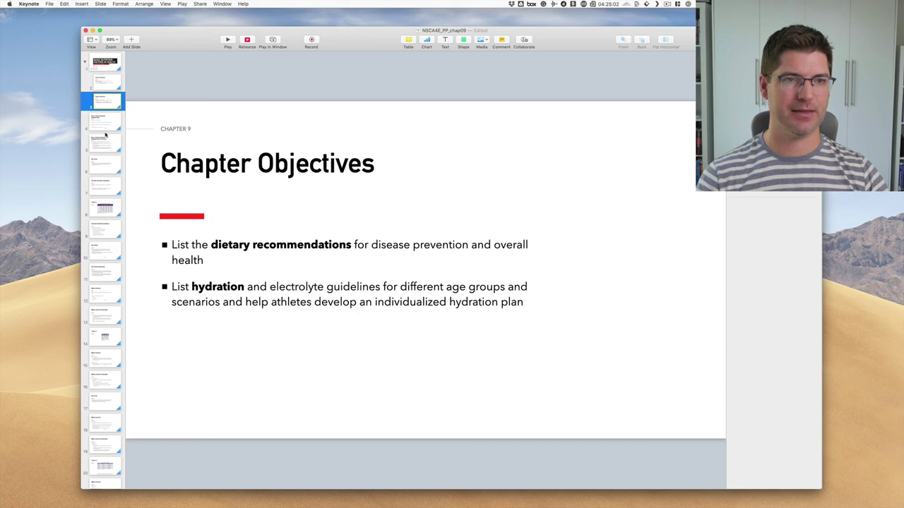
pyautogui.click(105, 129)
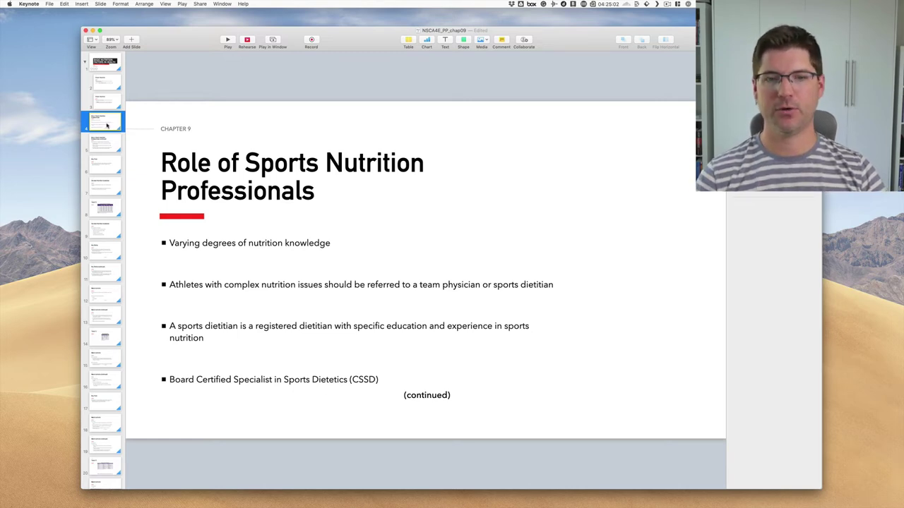
# Step: Duplicate the Role of Sports Nutrition Professionals slide
pyautogui.click(223, 326)
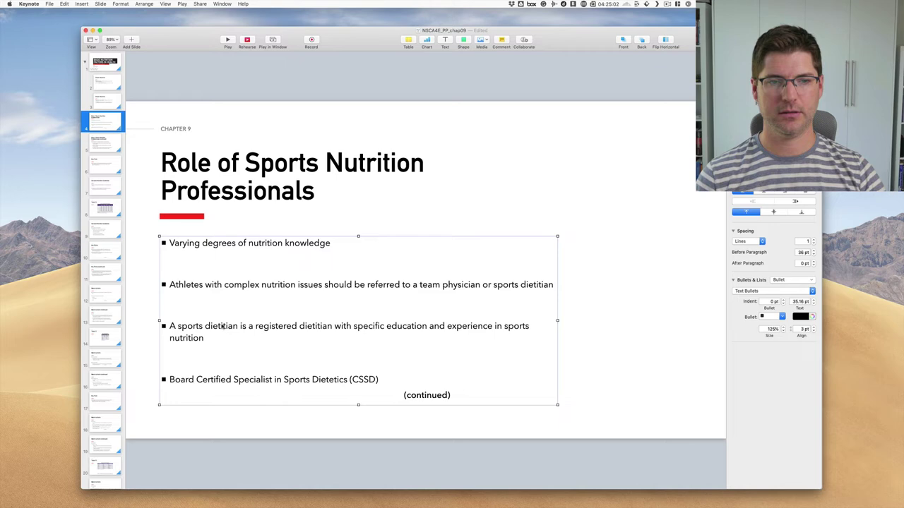
pyautogui.rightClick(116, 127)
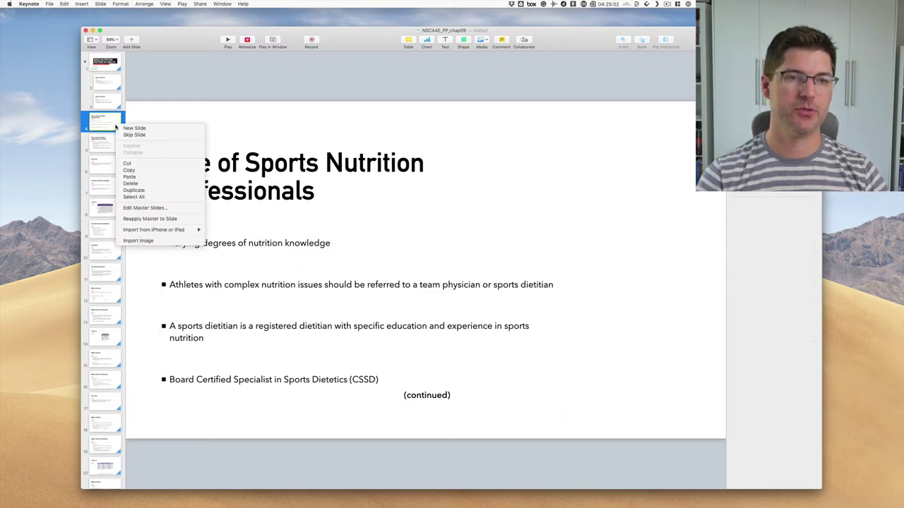
pyautogui.click(134, 191)
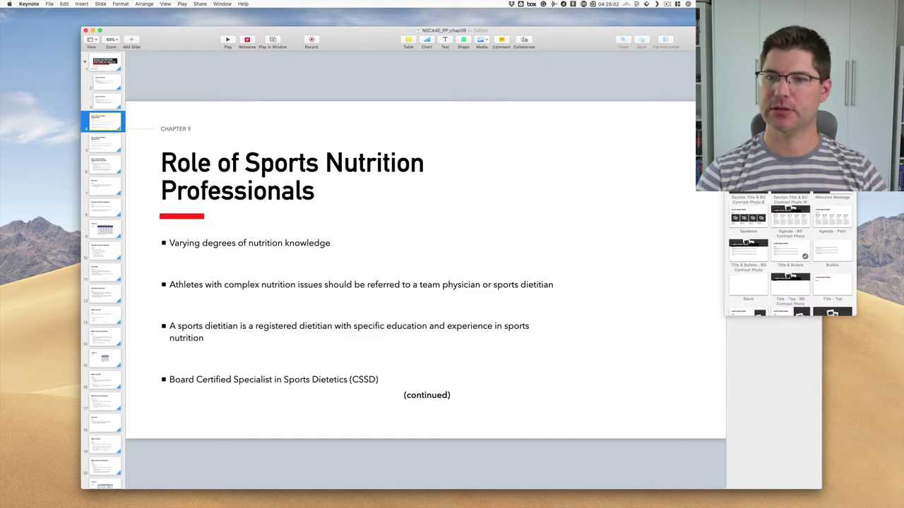
# Step: Give slide 4 the Section Title & Subtitle layout and delete its (continued) line
pyautogui.click(790, 212)
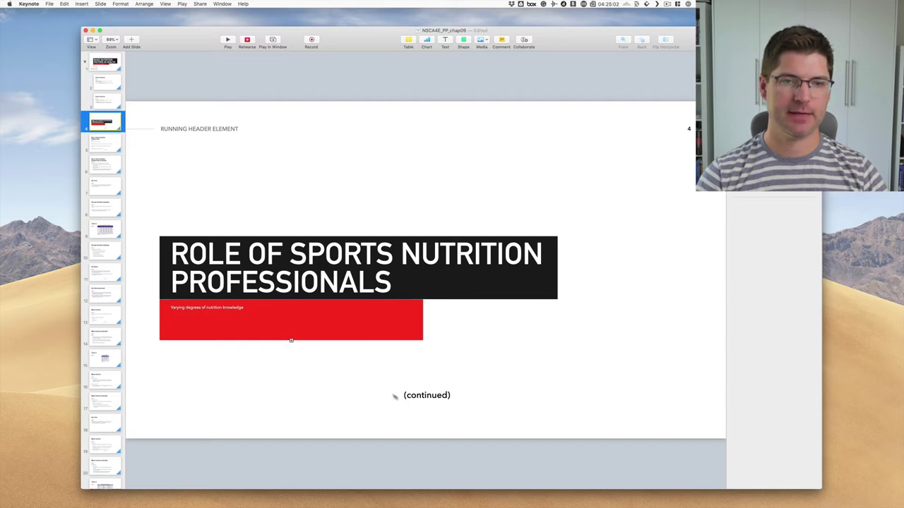
pyautogui.click(419, 398)
pyautogui.press('Delete')
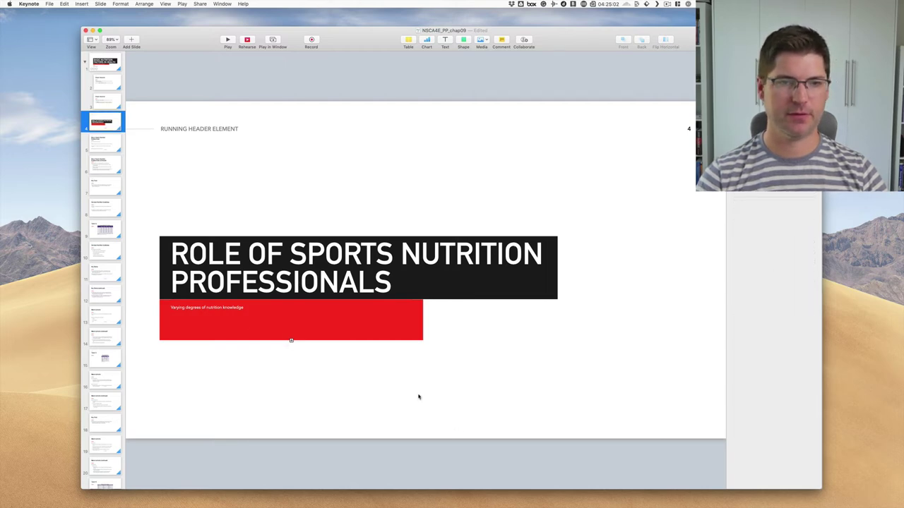
pyautogui.click(175, 131)
pyautogui.click(202, 145)
# Step: Replace the RUNNING HEADER ELEMENT placeholder on slide 4's master with CHAPTER 9
pyautogui.rightClick(108, 124)
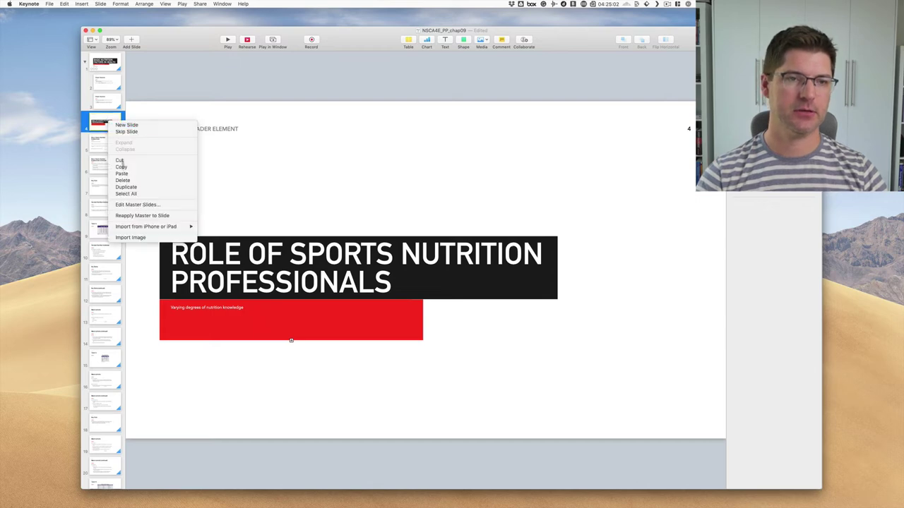
pyautogui.click(127, 203)
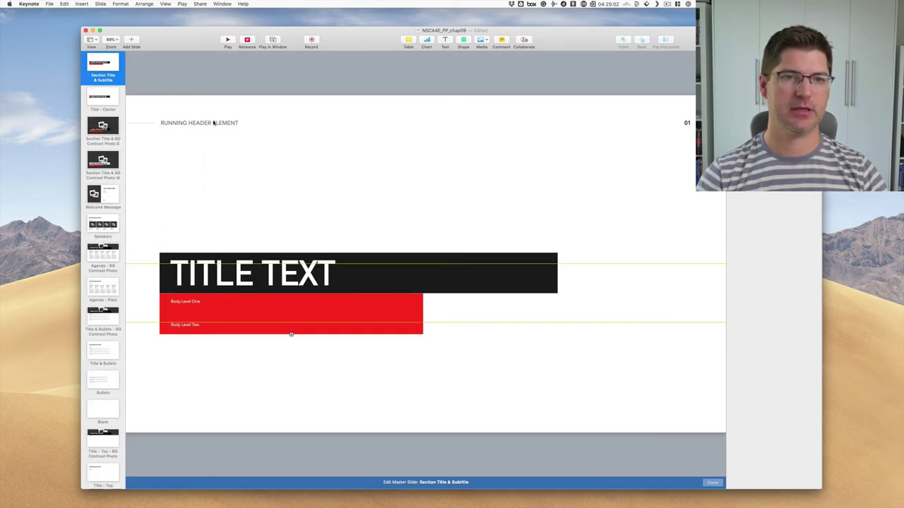
pyautogui.tripleClick(213, 122)
pyautogui.write('CHAPTER 9')
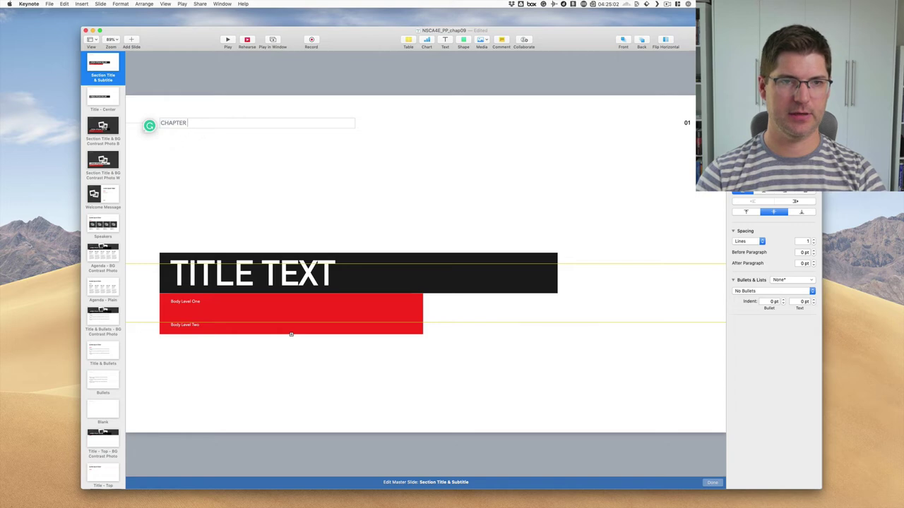
pyautogui.click(229, 77)
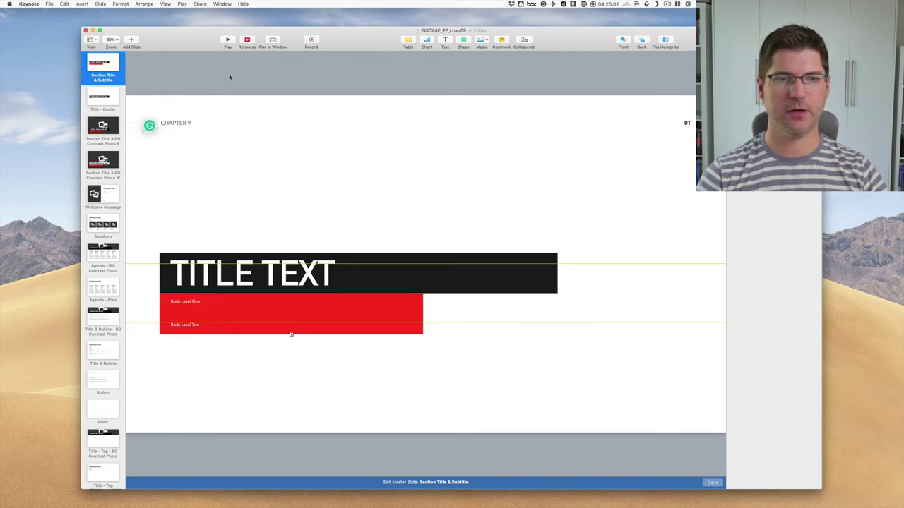
pyautogui.click(712, 483)
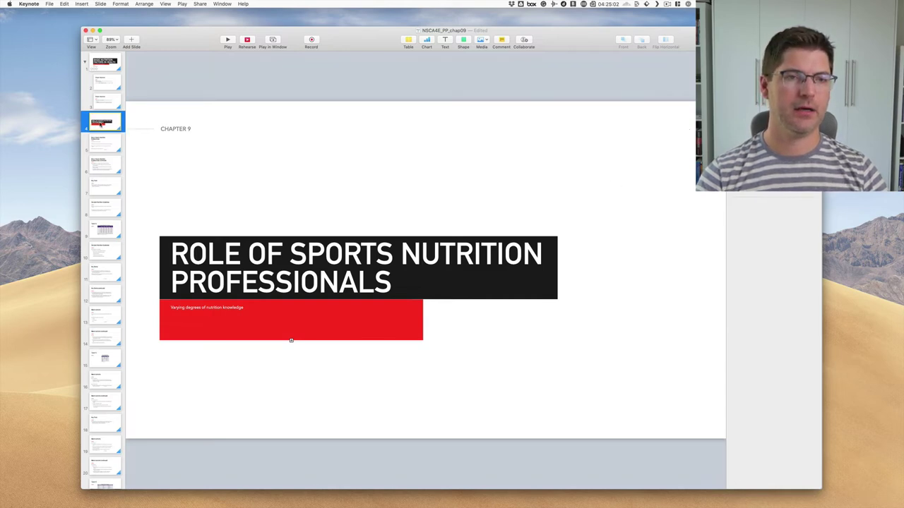
# Step: Show presenter notes and move all the red box's text into the slide's notes
pyautogui.click(217, 316)
pyautogui.tripleClick(216, 314)
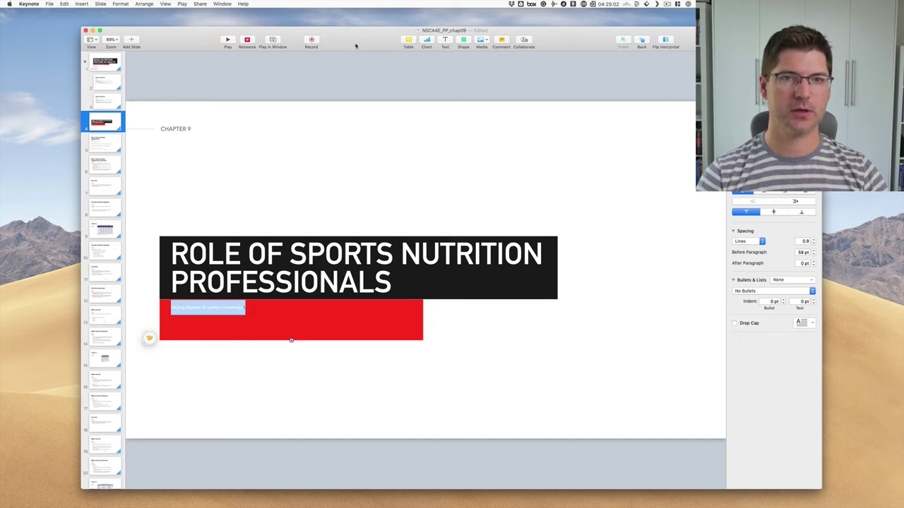
pyautogui.click(93, 41)
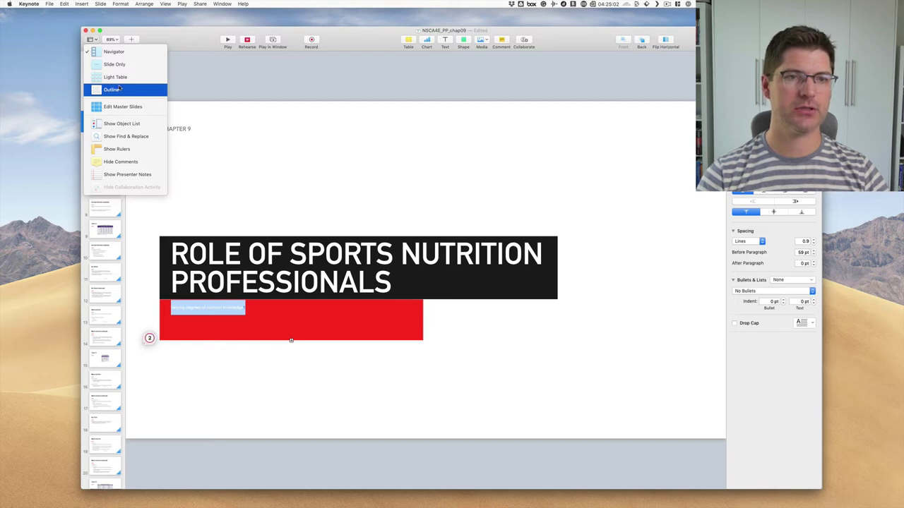
pyautogui.click(127, 175)
pyautogui.doubleClick(237, 271)
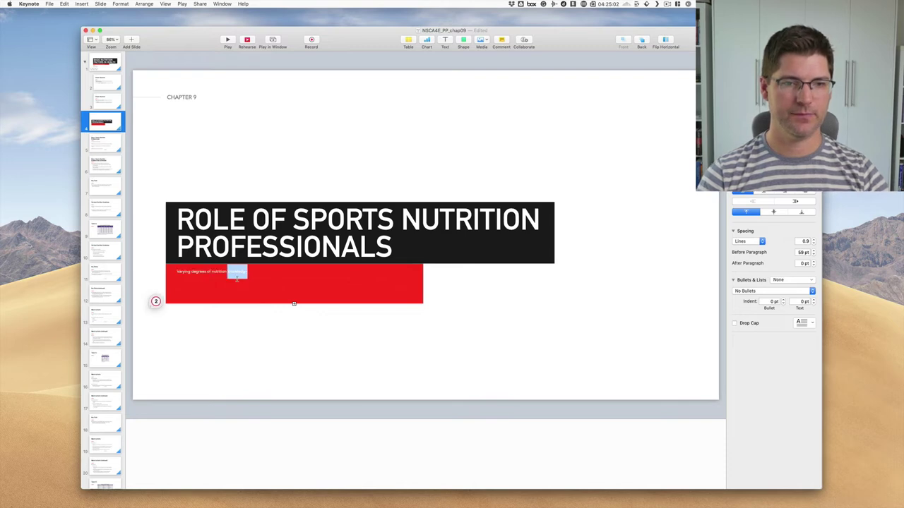
pyautogui.press('super+a')
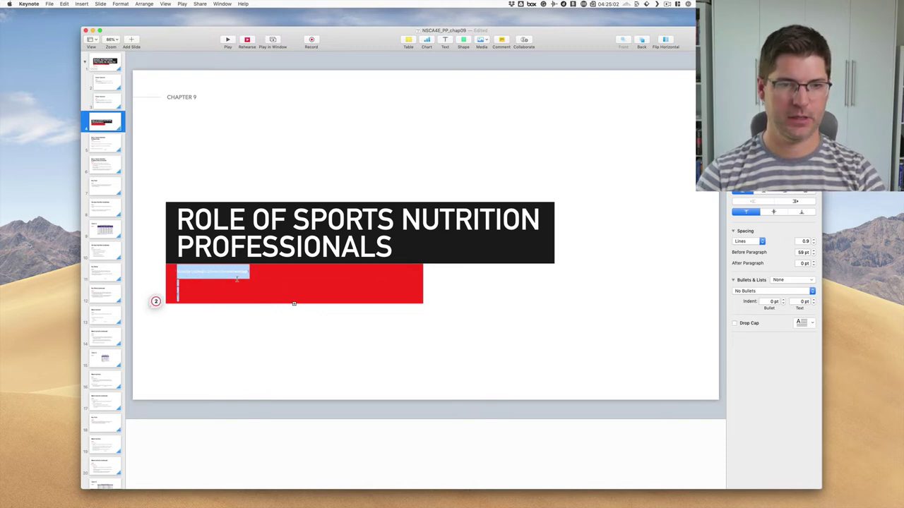
pyautogui.press('BackSpace')
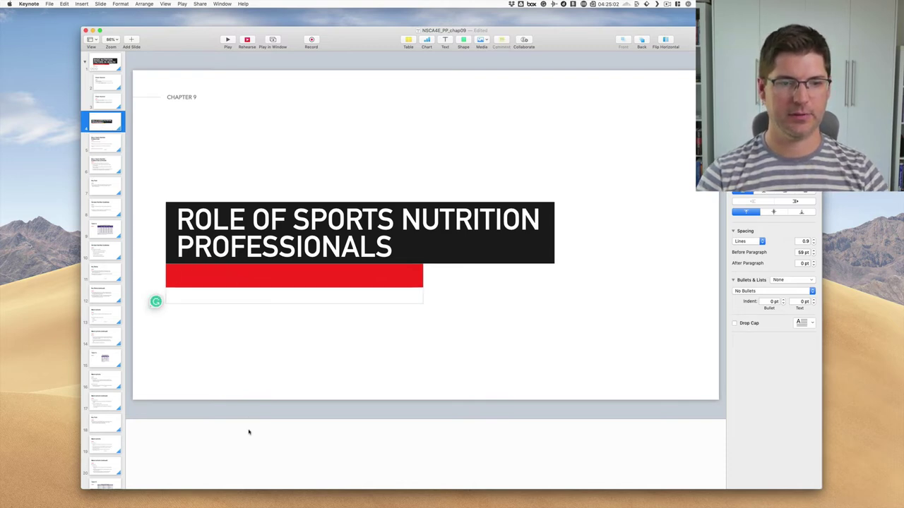
pyautogui.click(249, 433)
pyautogui.write('Athletes with complex nutrition issues should be referred to a team physician or sports dietitian  A sports dietitian is a registered dietitian with specific education and experience in sports nutrition  Board Certified Specialist in Sports Dietetics (CSSD)')
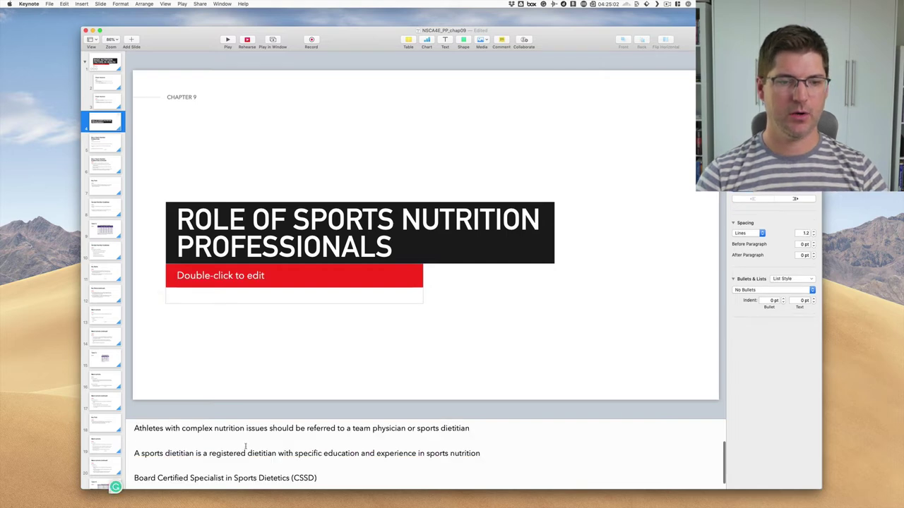
# Step: Enlarge the presenter notes area so all four pasted lines are visible
pyautogui.scroll(2, 247, 446)
pyautogui.click(374, 317)
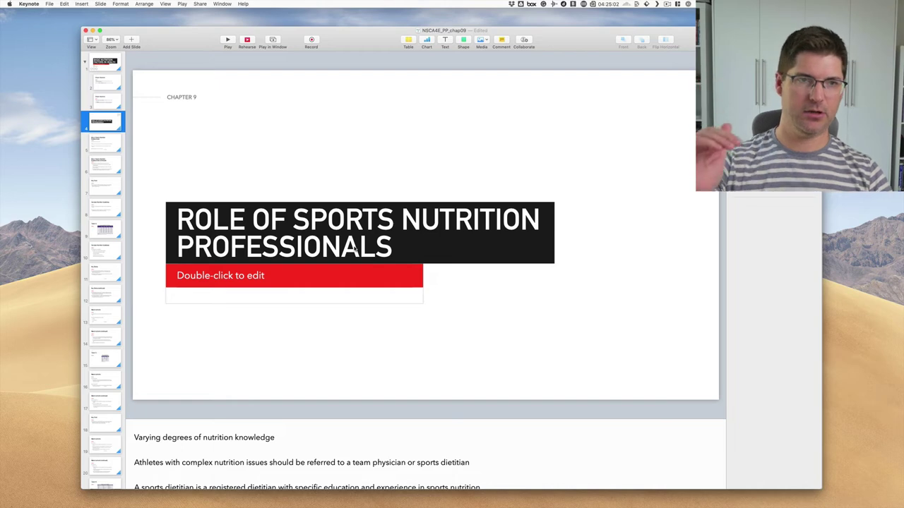
pyautogui.click(416, 302)
pyautogui.click(424, 355)
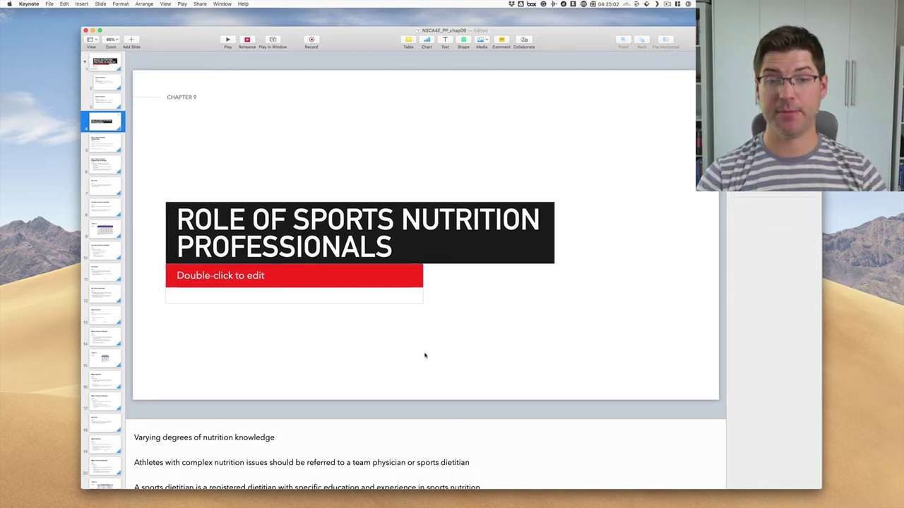
pyautogui.moveTo(428, 417); pyautogui.dragTo(426, 388)
pyautogui.scroll(-2, 344, 443)
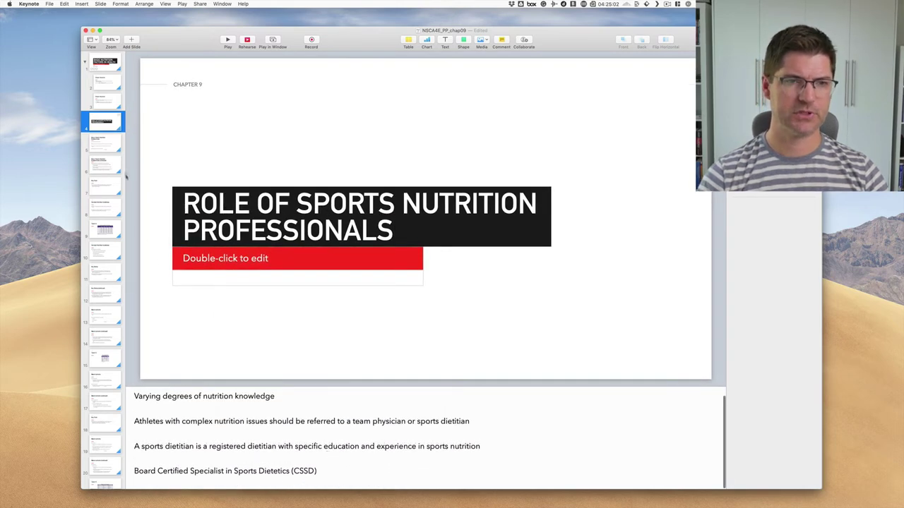
pyautogui.click(101, 145)
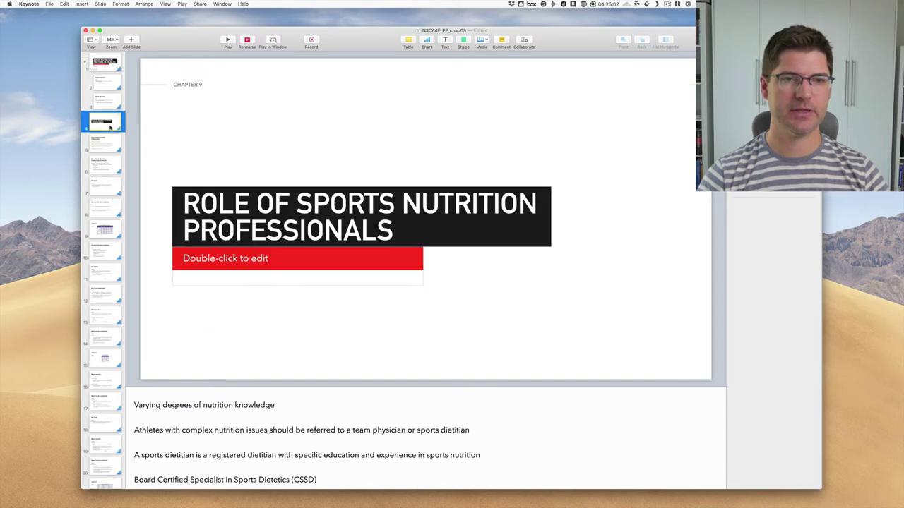
# Step: Browse the Key Point, Standard Nutrition Guidelines and Table 9.2 slides, ending on the (continued) slide
pyautogui.click(109, 170)
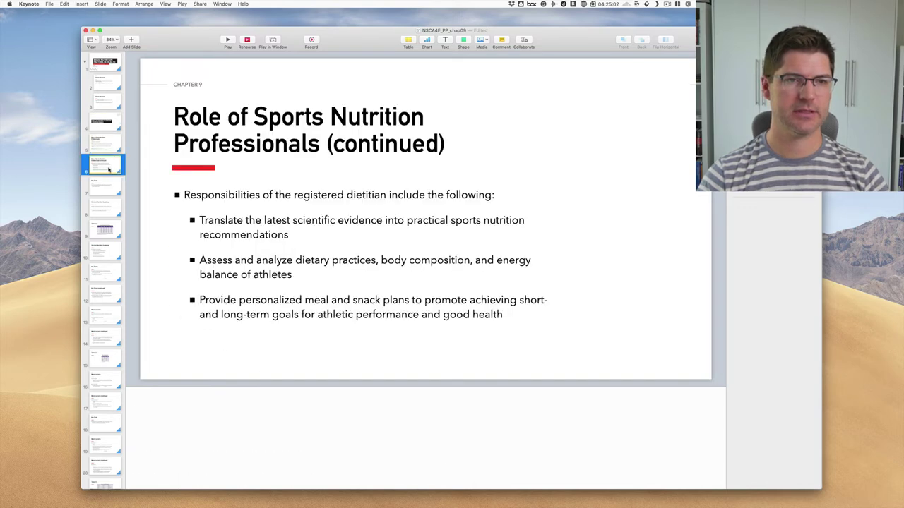
pyautogui.click(108, 192)
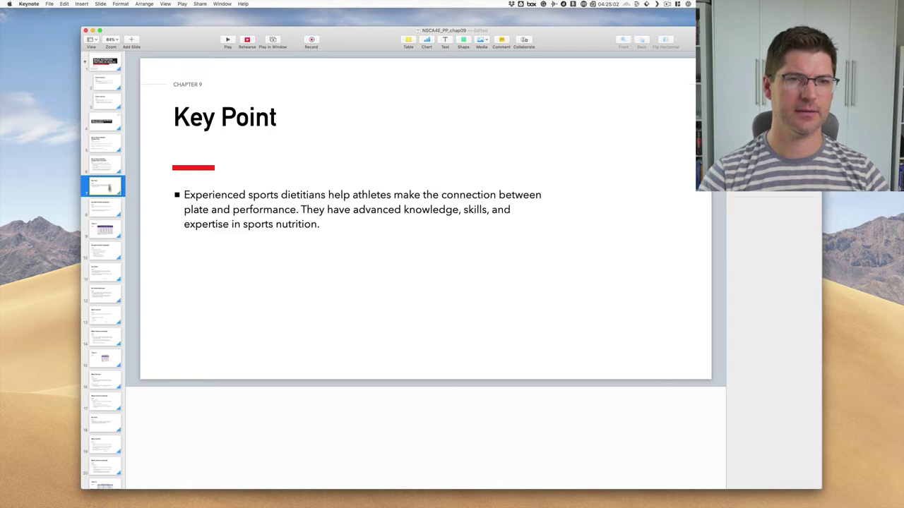
pyautogui.click(108, 202)
pyautogui.click(108, 232)
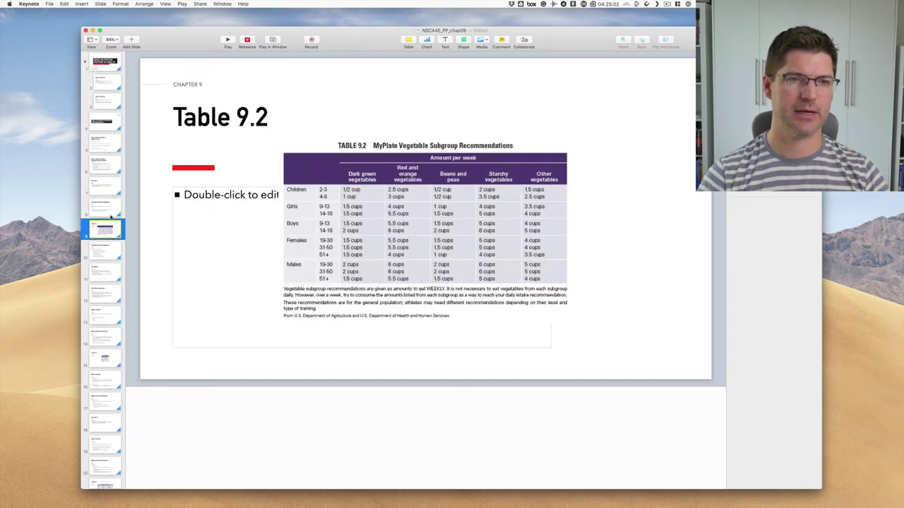
pyautogui.click(109, 213)
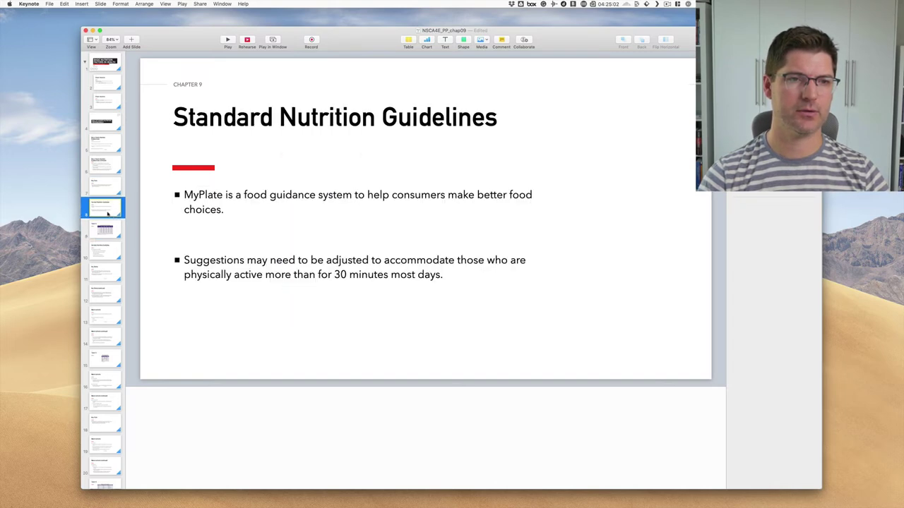
pyautogui.click(102, 145)
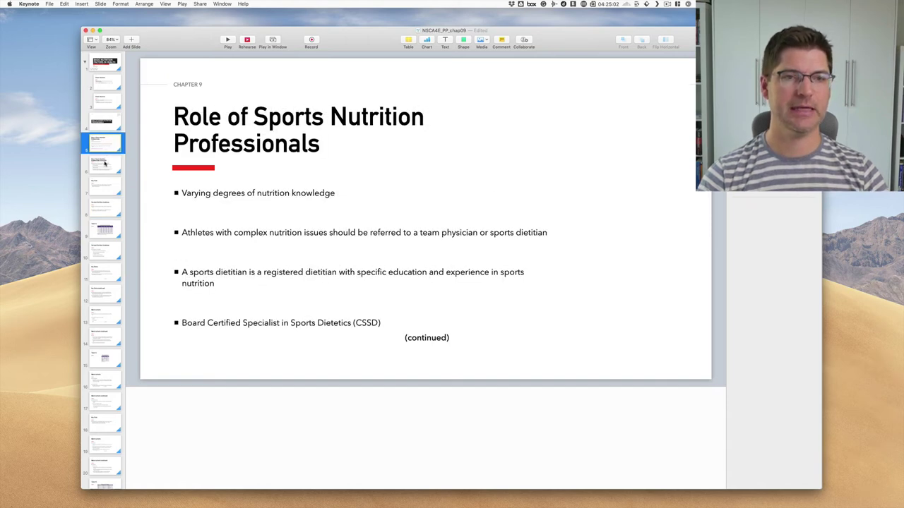
pyautogui.click(104, 164)
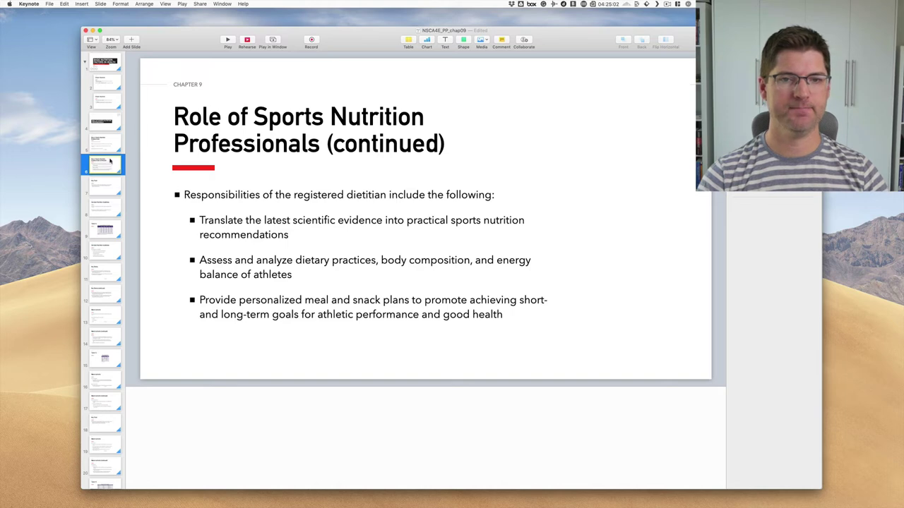
# Step: Duplicate the Role of Sports Nutrition Professionals slide twice
pyautogui.click(111, 149)
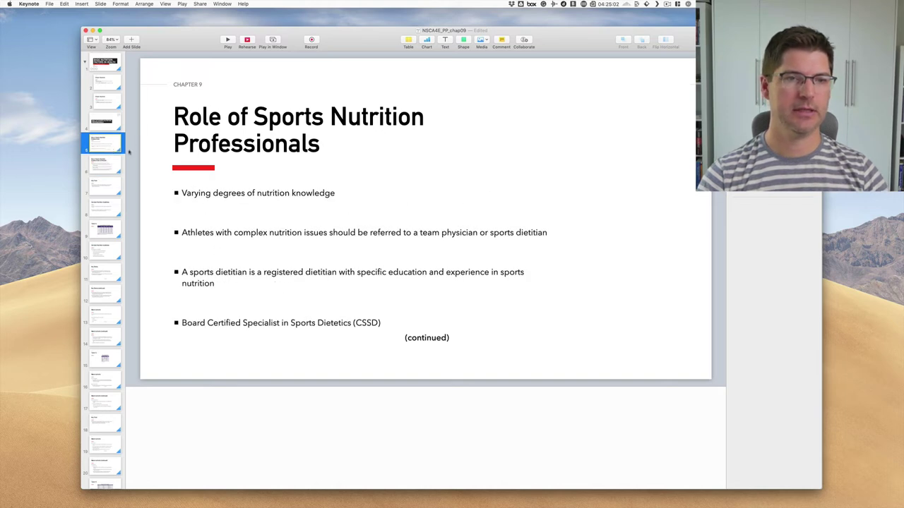
pyautogui.press('super+d')
pyautogui.press('super+d')
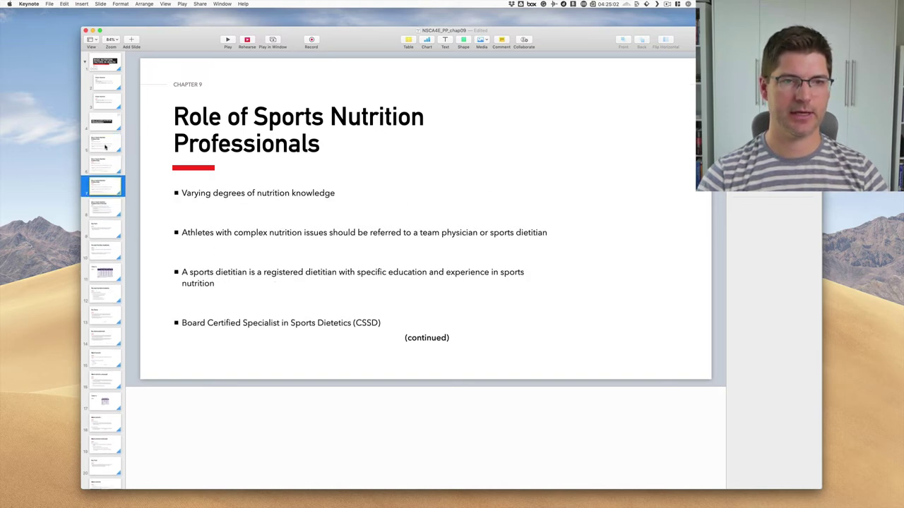
pyautogui.press('super+d')
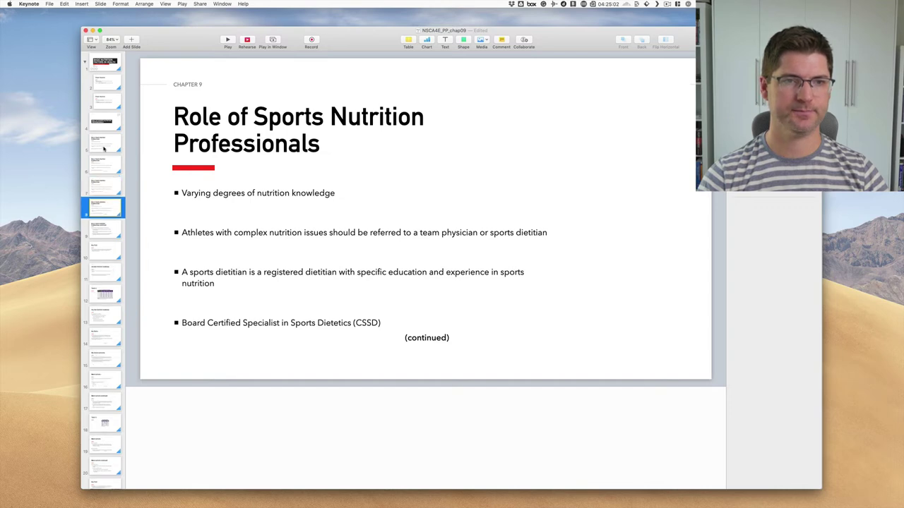
# Step: Delete the (continued) label from the original slide 5
pyautogui.click(105, 148)
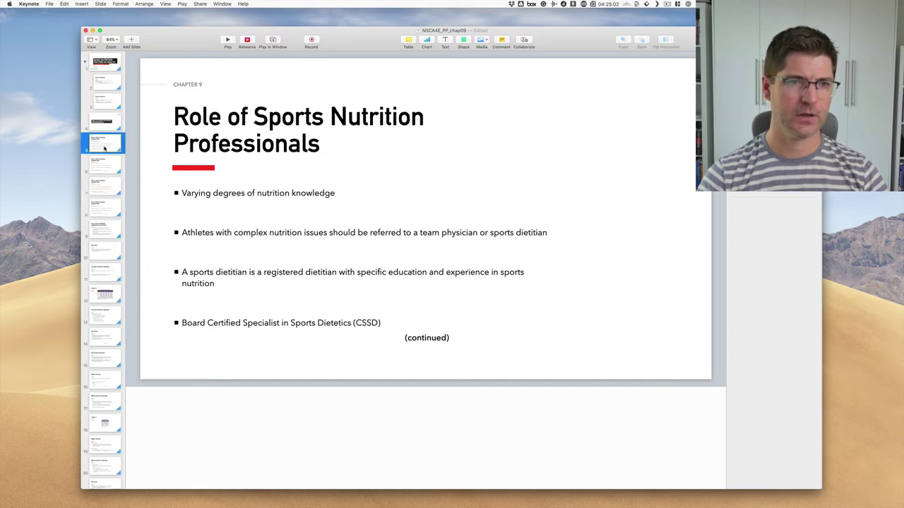
pyautogui.click(208, 261)
pyautogui.doubleClick(202, 272)
pyautogui.click(222, 280)
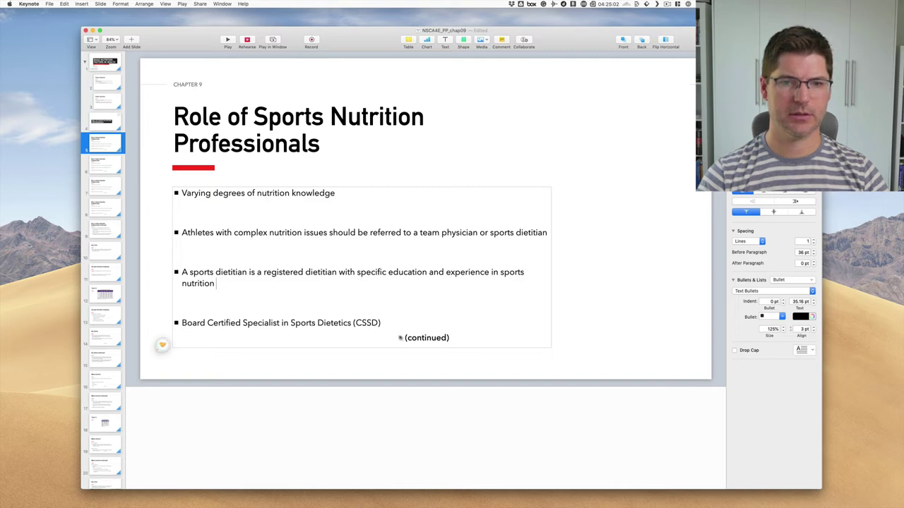
pyautogui.click(428, 339)
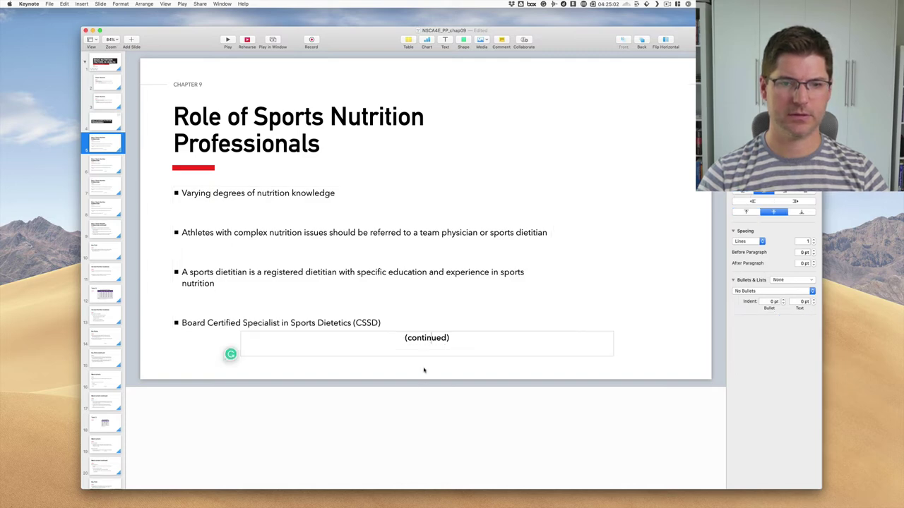
pyautogui.press('Escape')
pyautogui.press('Delete')
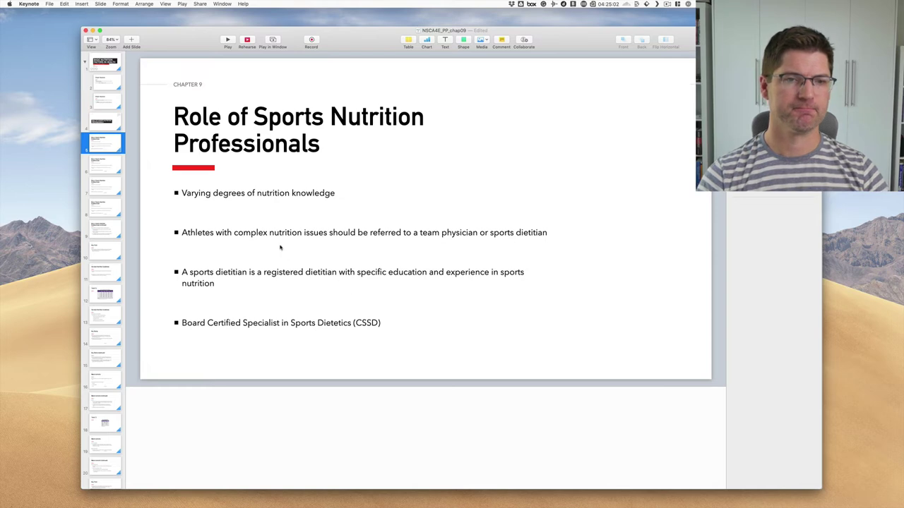
pyautogui.click(282, 247)
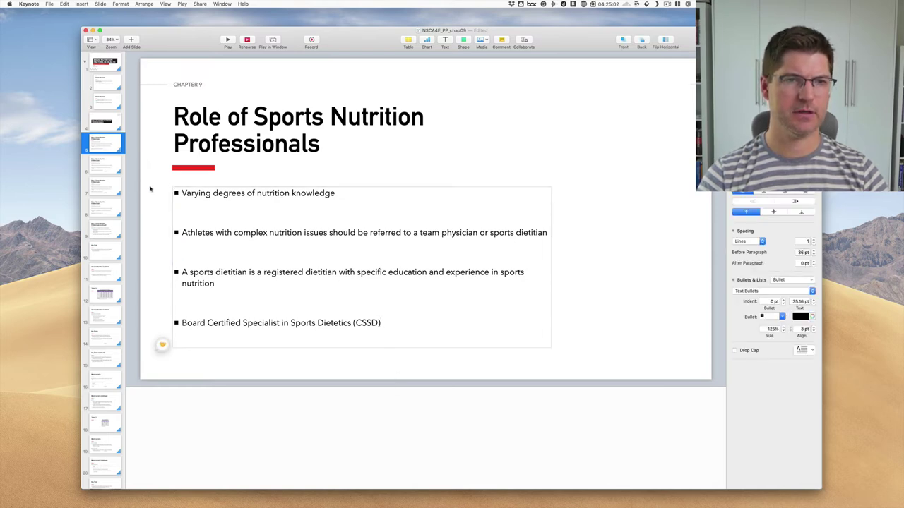
# Step: Delete the empty lines under bullets 1, 2 and 3
pyautogui.press('Down')
pyautogui.press('BackSpace')
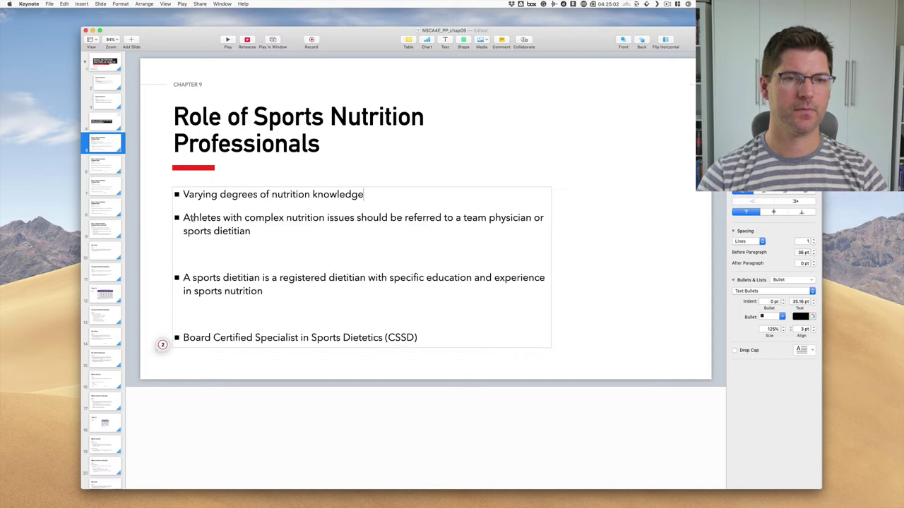
pyautogui.click(197, 255)
pyautogui.press('BackSpace')
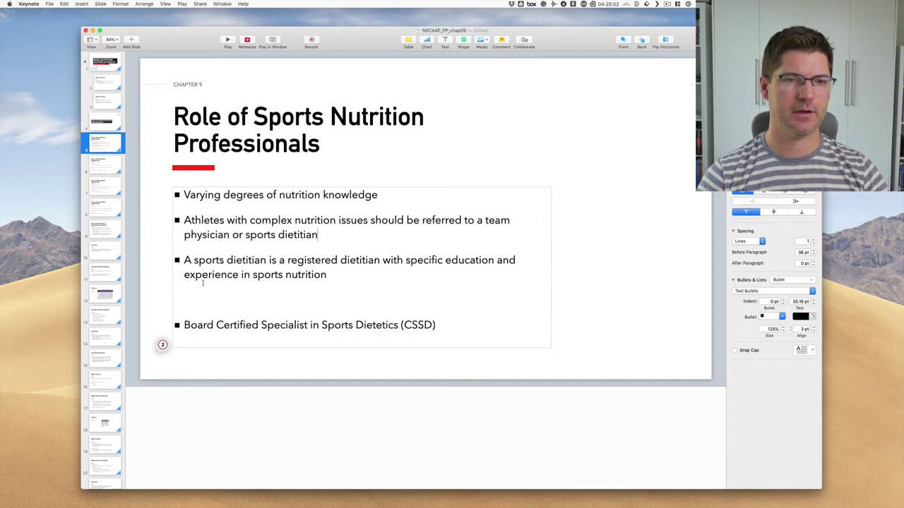
pyautogui.click(201, 296)
pyautogui.press('BackSpace')
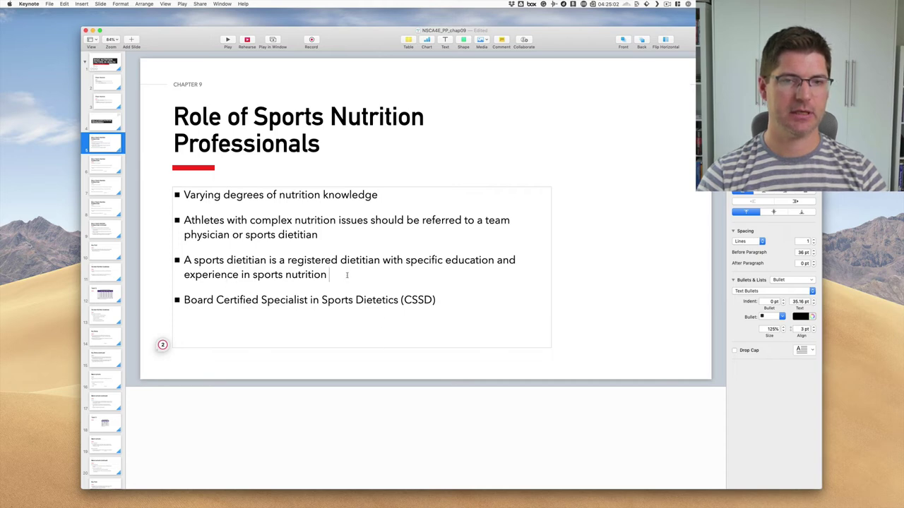
# Step: Cut the first three bullets and paste them into the presenter notes, keeping only the CSSD bullet
pyautogui.moveTo(350, 277); pyautogui.dragTo(162, 187)
pyautogui.press('super+c')
pyautogui.press('BackSpace')
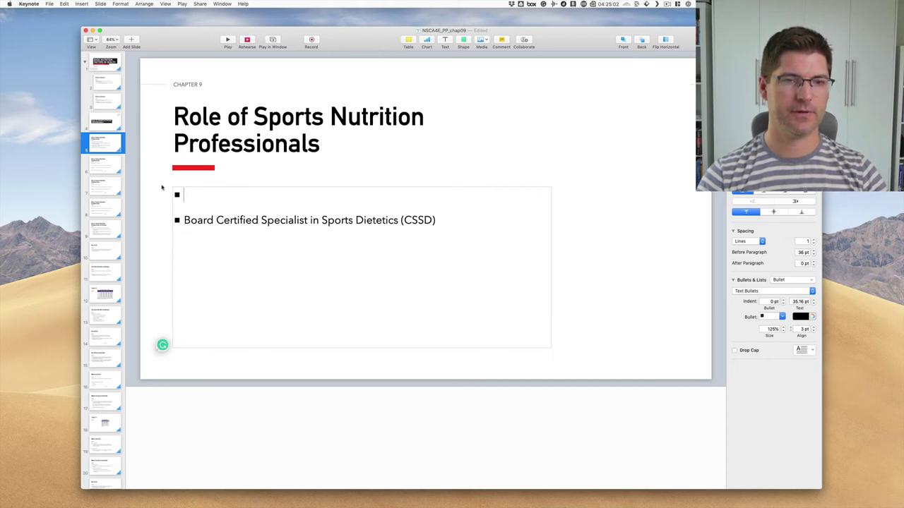
pyautogui.press('Delete')
pyautogui.click(269, 421)
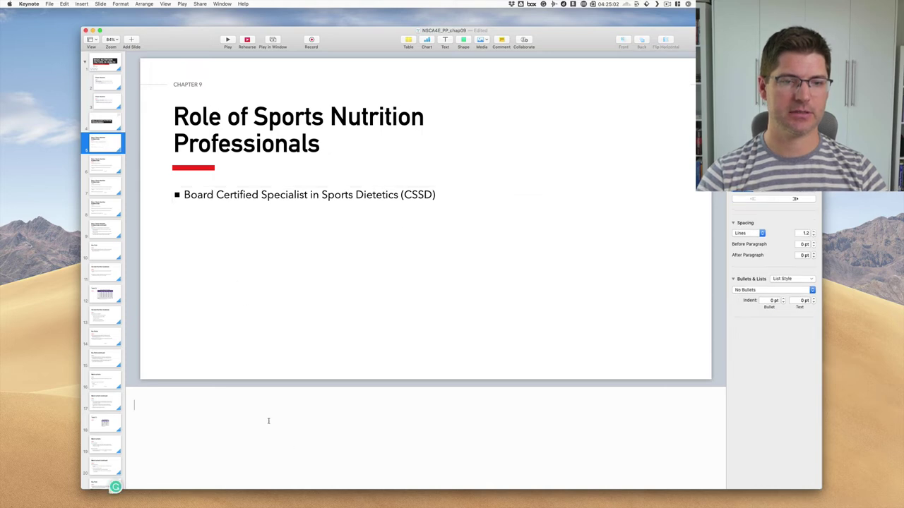
pyautogui.press('super+v')
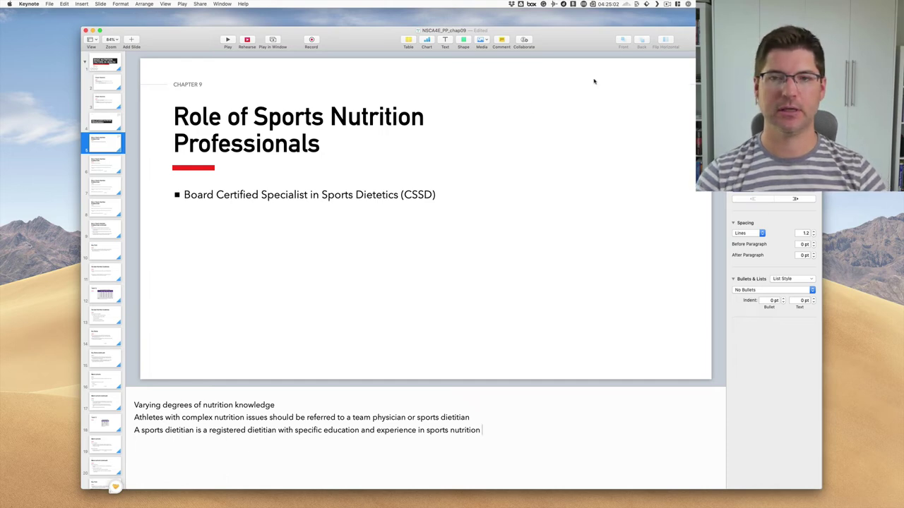
pyautogui.click(682, 74)
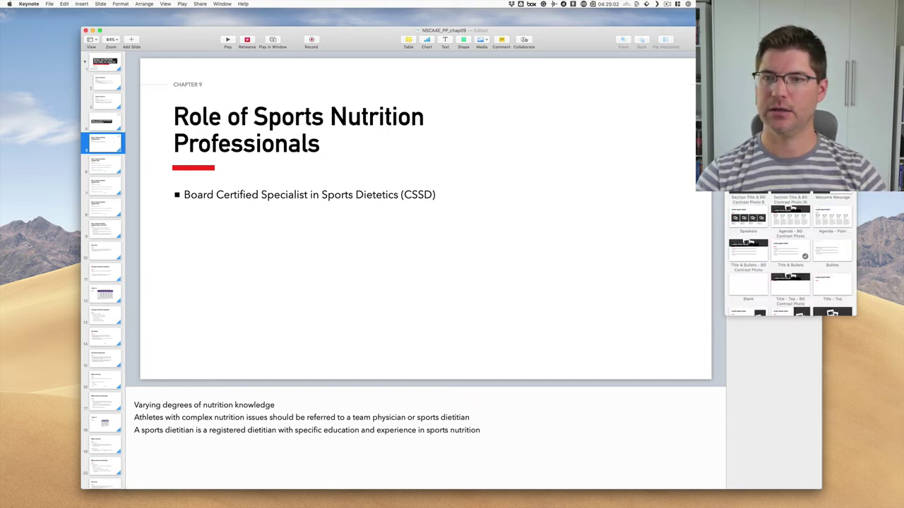
# Step: Apply the photo layout with title and text on the left and photo on the right to slide 5
pyautogui.click(833, 312)
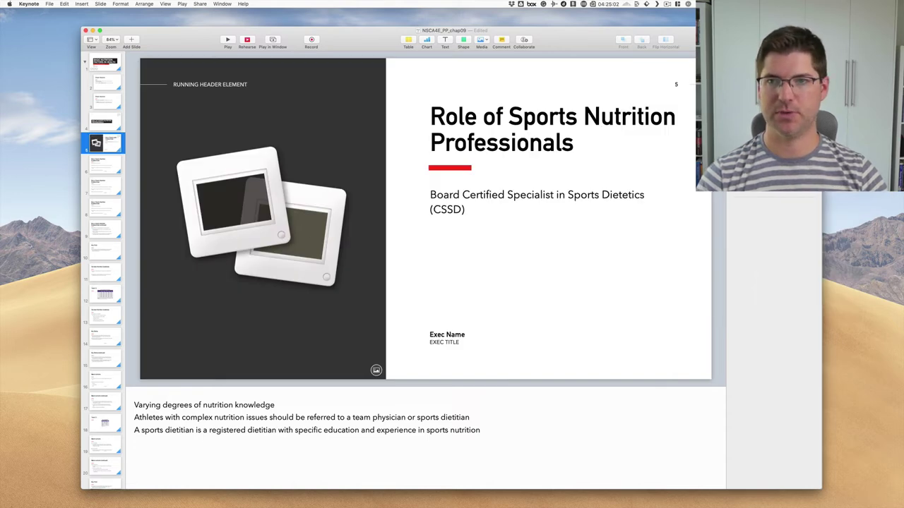
pyautogui.scroll(-5, 763, 210)
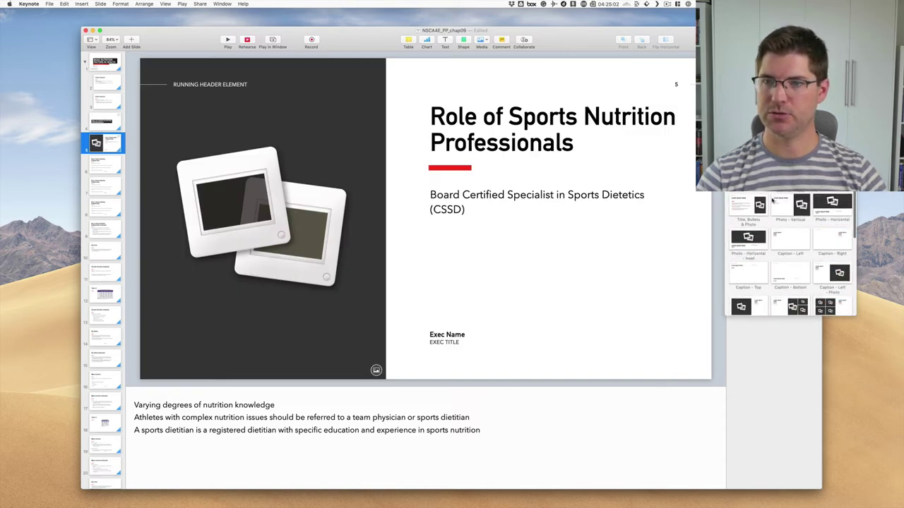
pyautogui.click(784, 207)
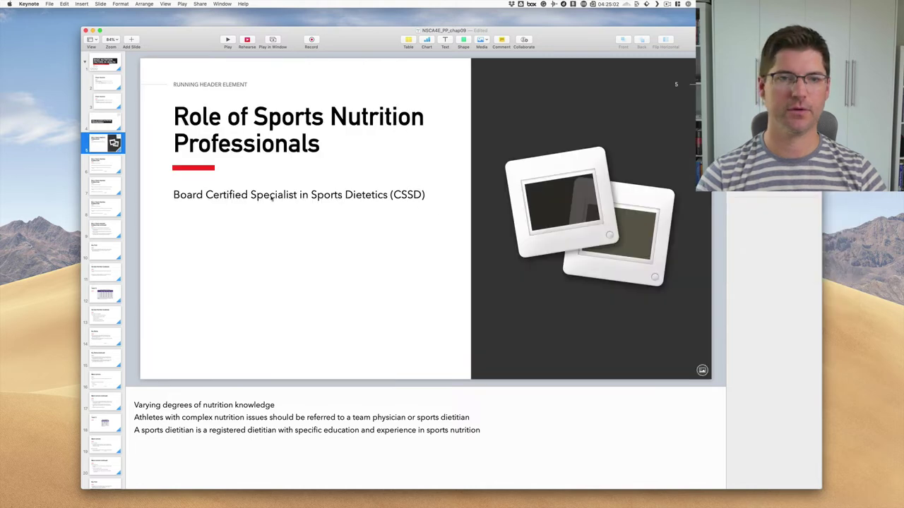
pyautogui.click(270, 268)
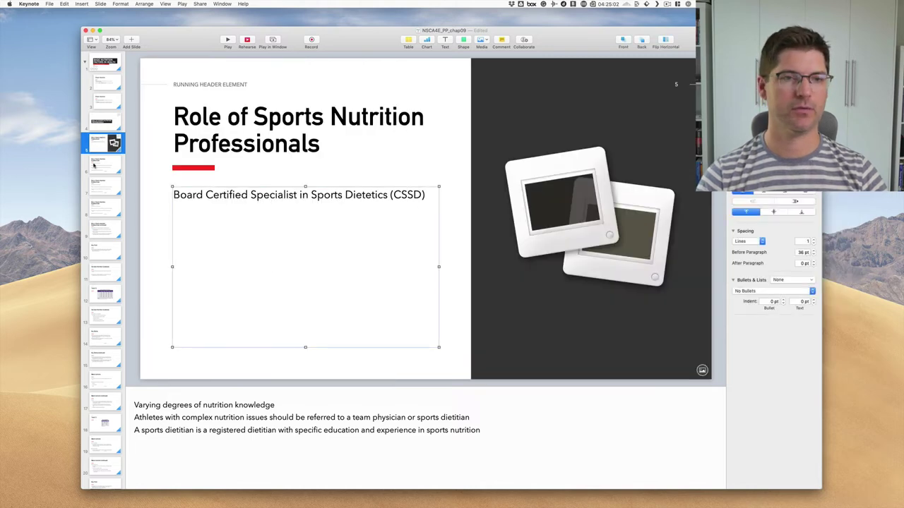
pyautogui.click(103, 170)
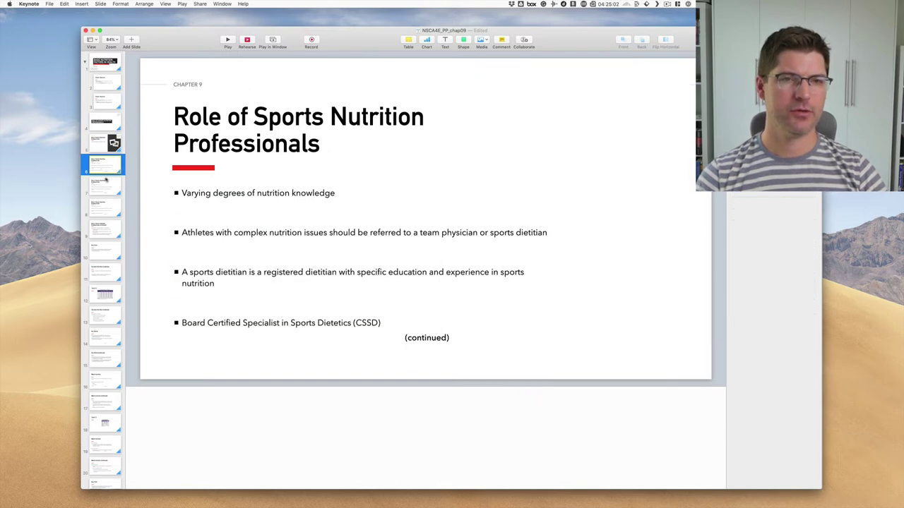
# Step: Delete the redundant four-bullet duplicate slide 6
pyautogui.click(103, 143)
pyautogui.click(106, 169)
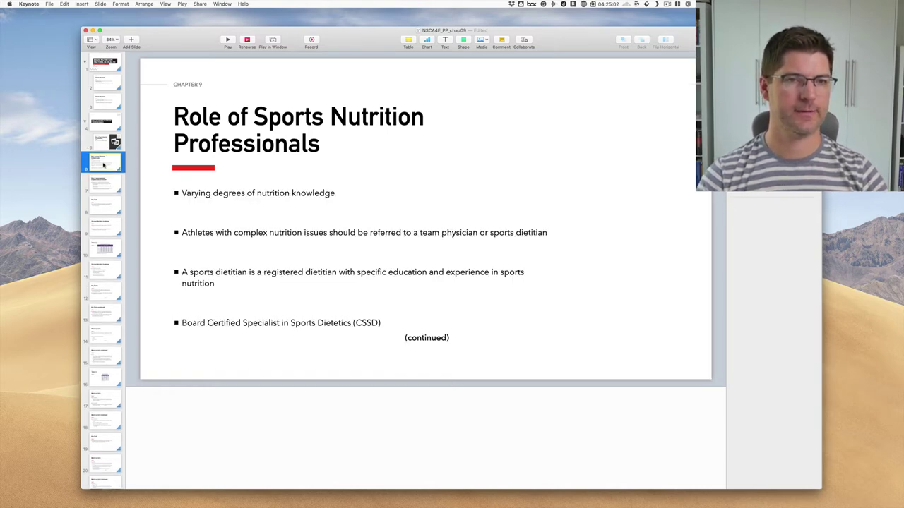
pyautogui.press('Delete')
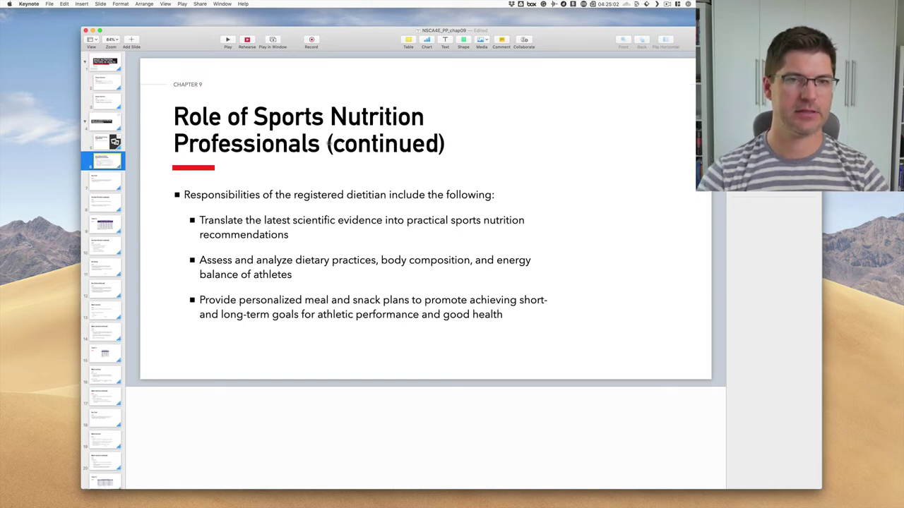
# Step: Remove '(continued)' from the dietitian slide's title
pyautogui.click(380, 144)
pyautogui.doubleClick(380, 143)
pyautogui.click(320, 143)
pyautogui.moveTo(319, 143); pyautogui.dragTo(459, 144)
pyautogui.press('BackSpace')
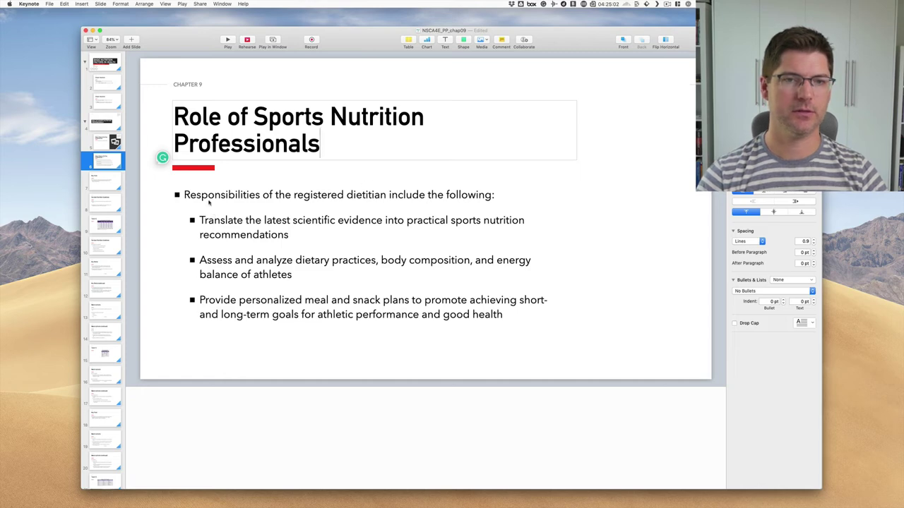
# Step: Replace the title with the first bullet 'Responsibilities of the registered dietitian include the following', removing that bullet
pyautogui.click(209, 203)
pyautogui.tripleClick(207, 198)
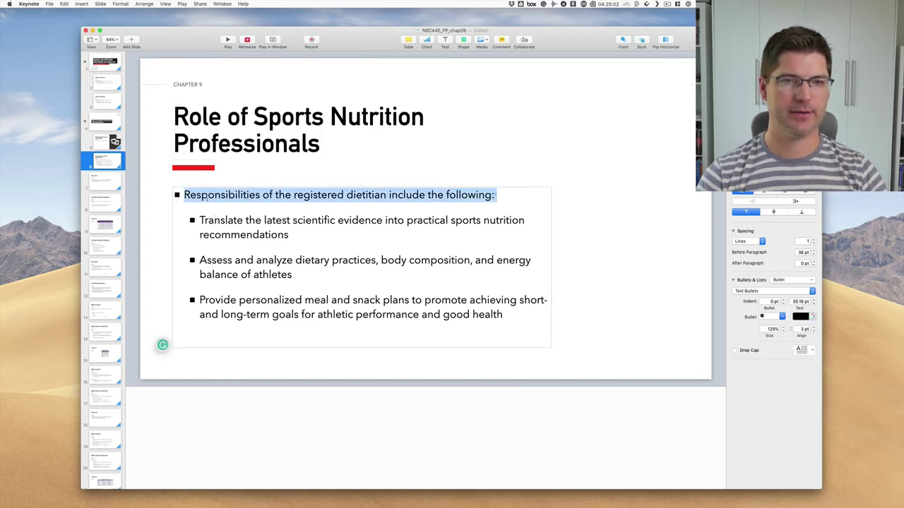
pyautogui.click(207, 198)
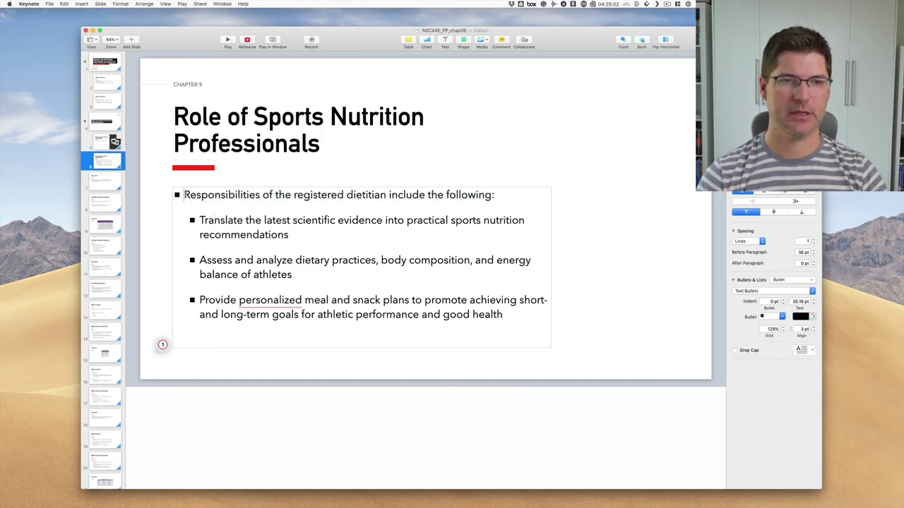
pyautogui.moveTo(184, 196); pyautogui.dragTo(491, 200)
pyautogui.press('super+c')
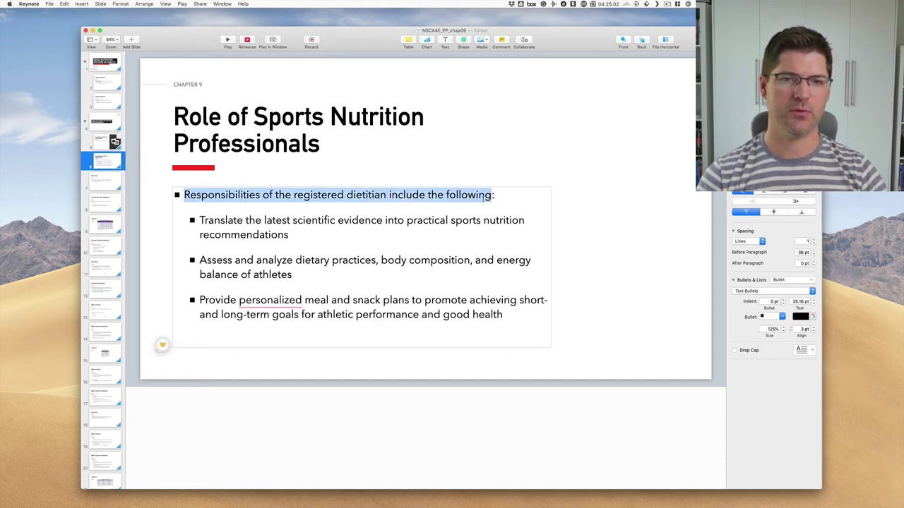
pyautogui.press('BackSpace')
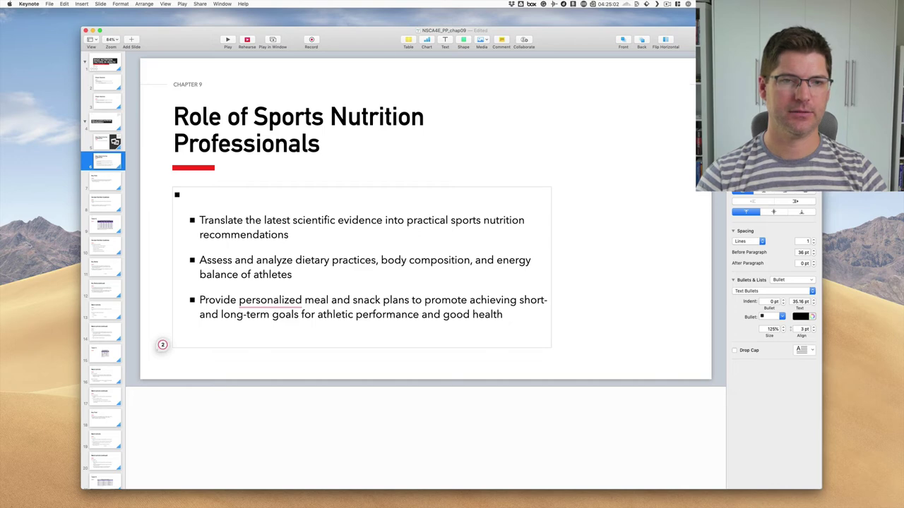
pyautogui.press('BackSpace')
pyautogui.click(348, 136)
pyautogui.doubleClick(349, 136)
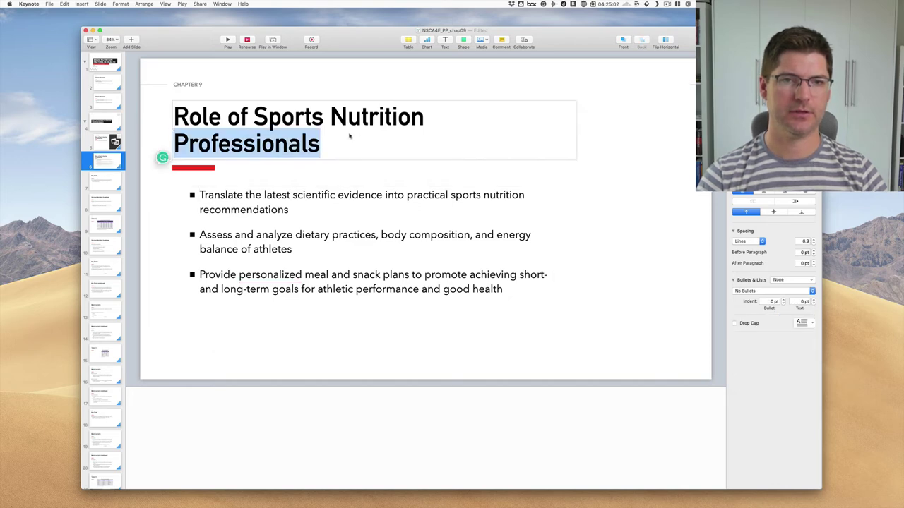
pyautogui.tripleClick(349, 136)
pyautogui.press('super+v')
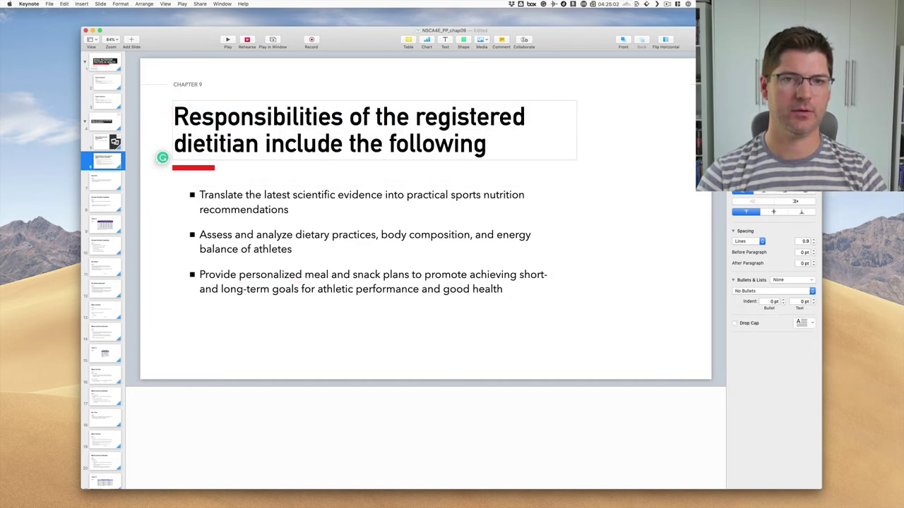
pyautogui.click(140, 173)
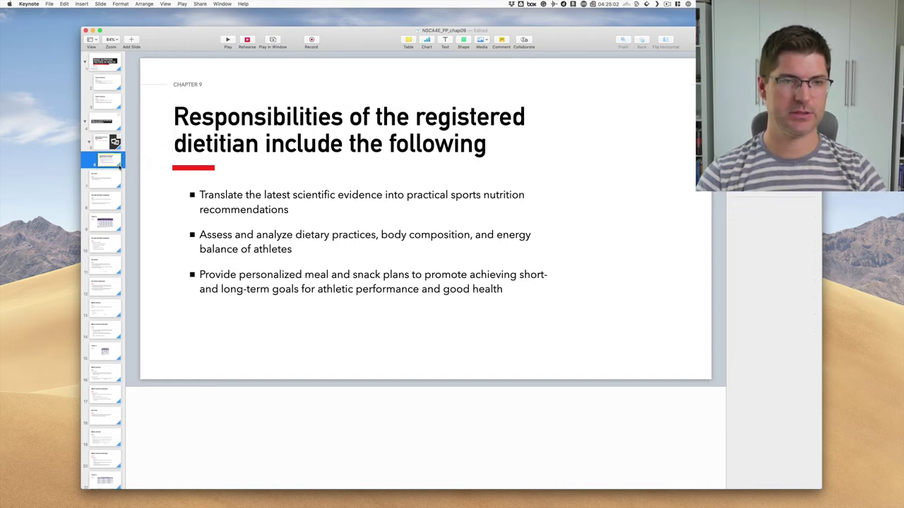
pyautogui.click(114, 182)
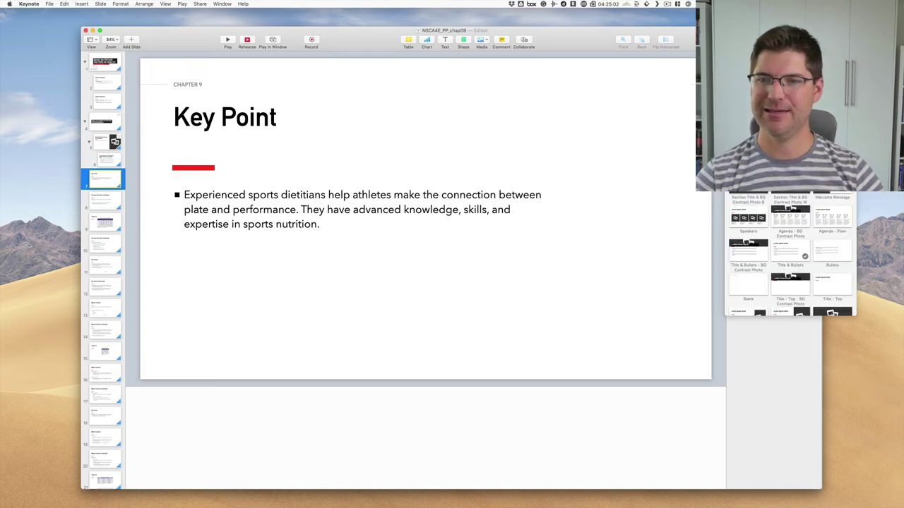
# Step: Try the Quote layout on the Key Point slide, then undo it
pyautogui.scroll(-5, 807, 229)
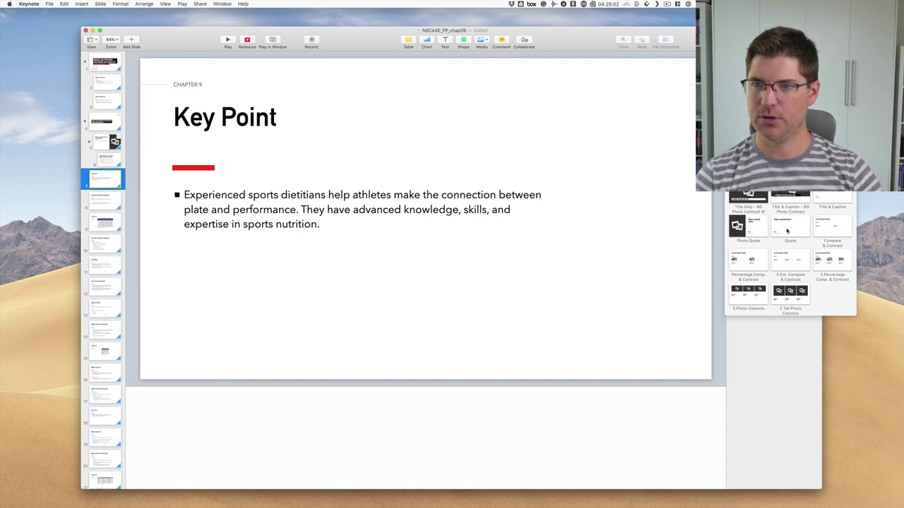
pyautogui.scroll(-2, 786, 234)
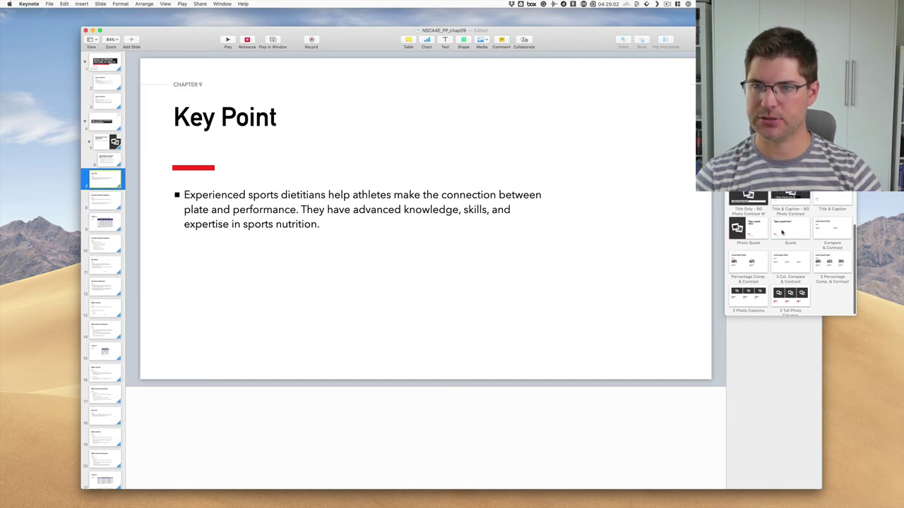
pyautogui.click(789, 231)
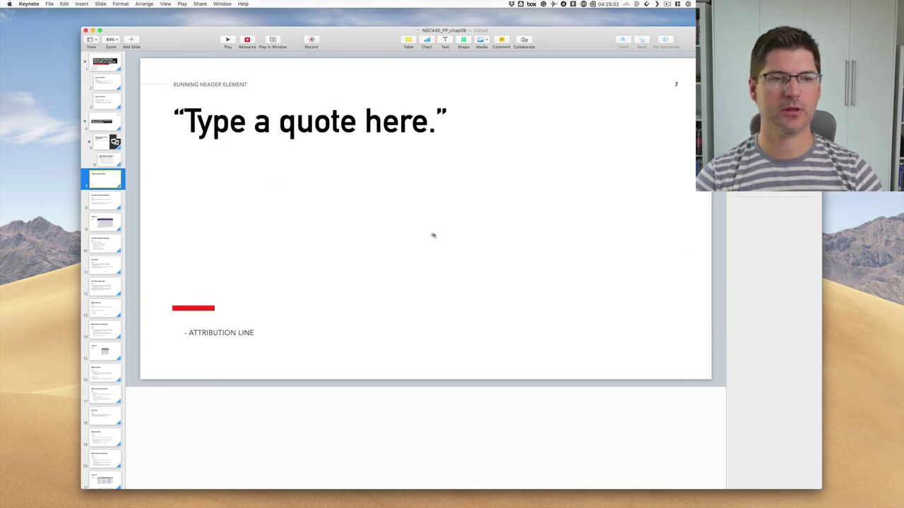
pyautogui.press('super+z')
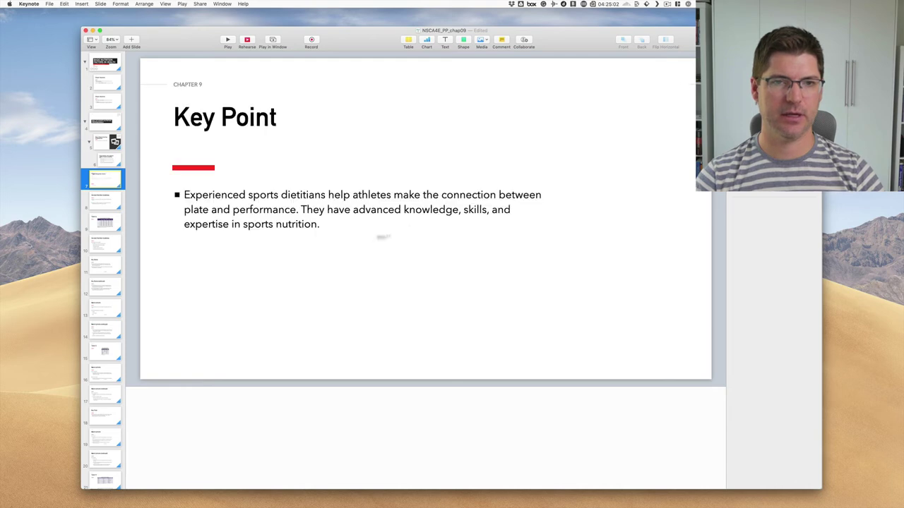
# Step: Copy the Key Point sentence and apply the Quote layout
pyautogui.click(339, 228)
pyautogui.tripleClick(274, 197)
pyautogui.press('super+c')
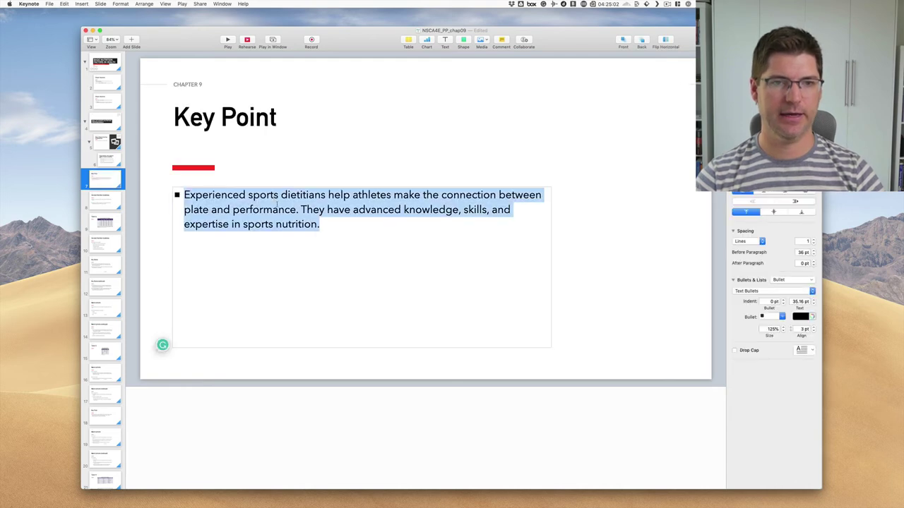
pyautogui.click(603, 231)
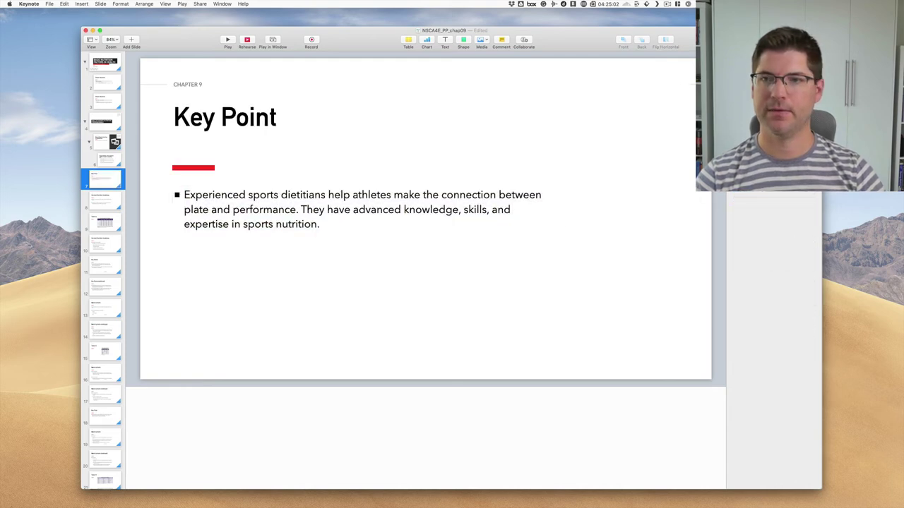
pyautogui.click(774, 212)
pyautogui.scroll(-10, 780, 248)
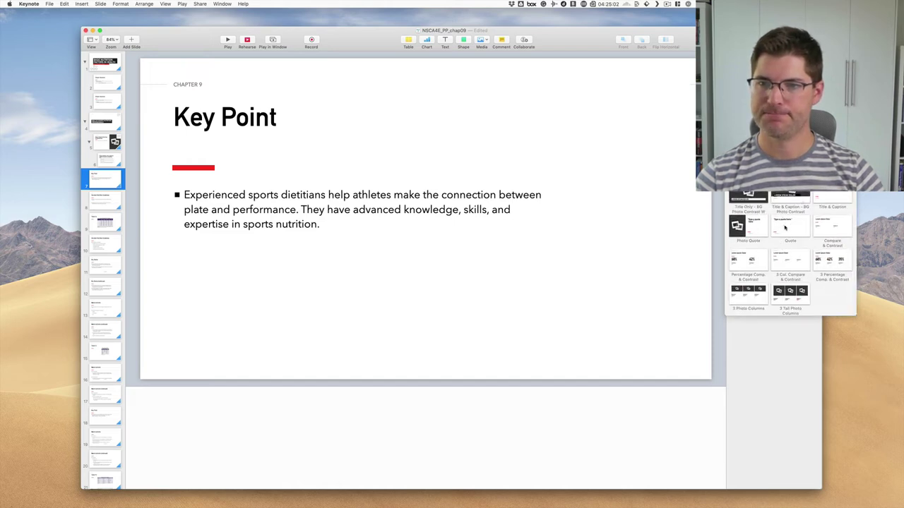
pyautogui.click(786, 228)
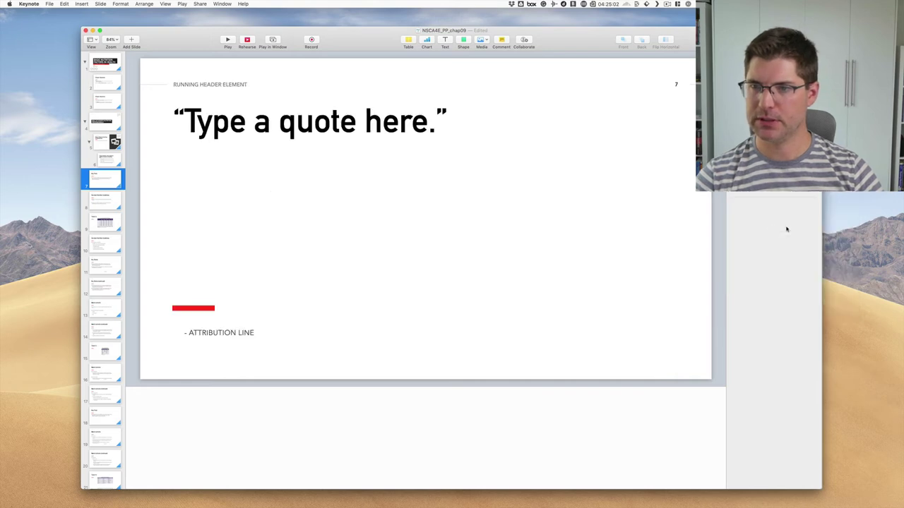
# Step: Paste the Key Point sentence as the quote and set the attribution to 'KEY POINT'
pyautogui.doubleClick(240, 128)
pyautogui.press('super+a')
pyautogui.press('super+v')
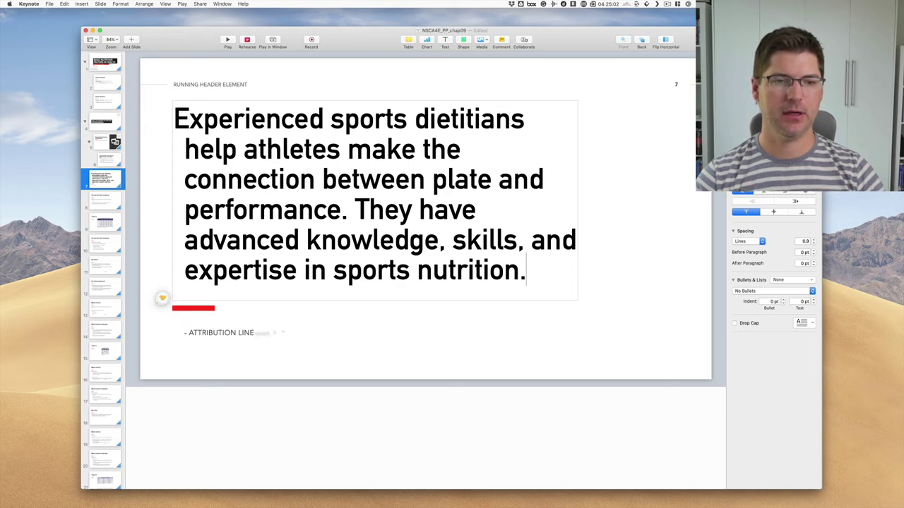
pyautogui.doubleClick(233, 334)
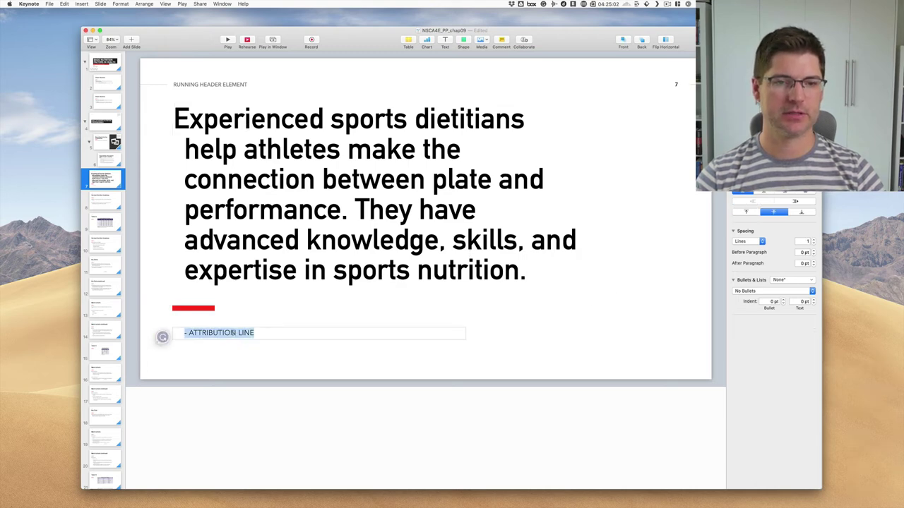
pyautogui.write('KEY POINT')
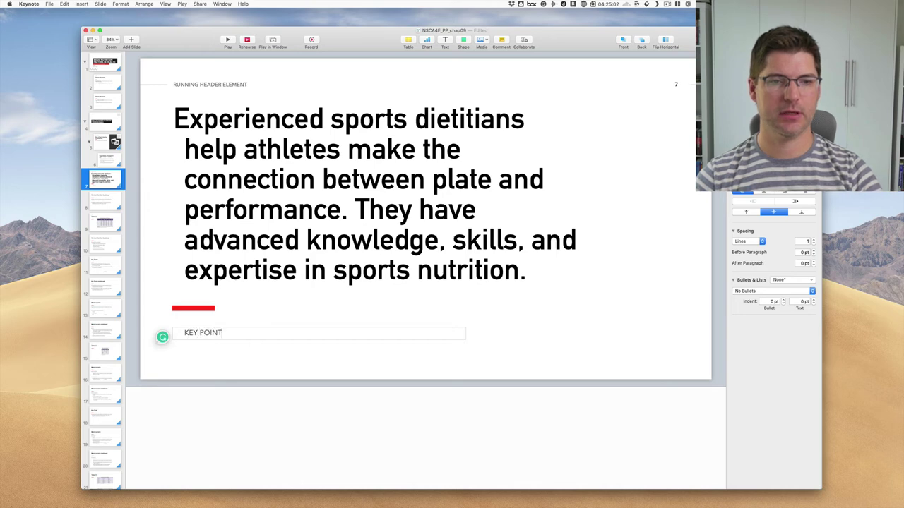
pyautogui.click(98, 185)
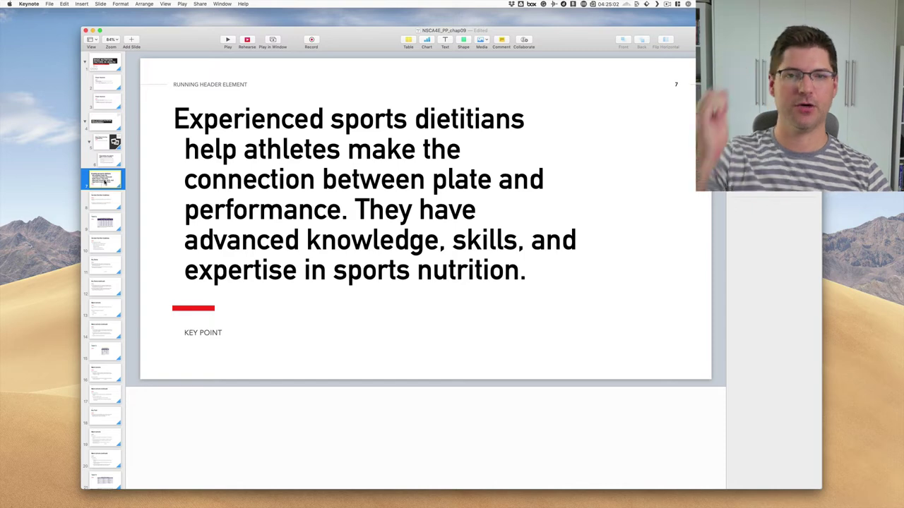
# Step: Apply Color Emphasis to 'sports dietitians' and 'connection between plate and performance'
pyautogui.doubleClick(369, 129)
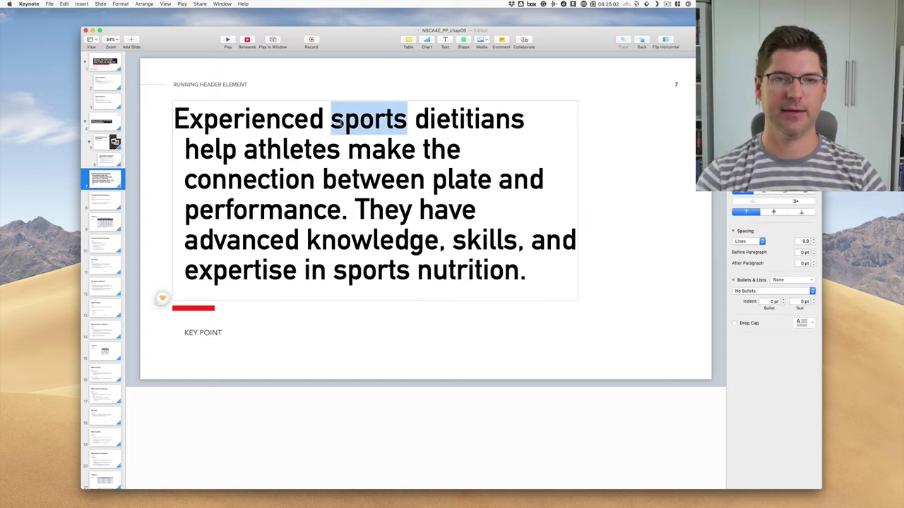
pyautogui.keyDown('shift'); pyautogui.click(526, 123); pyautogui.keyUp('shift')
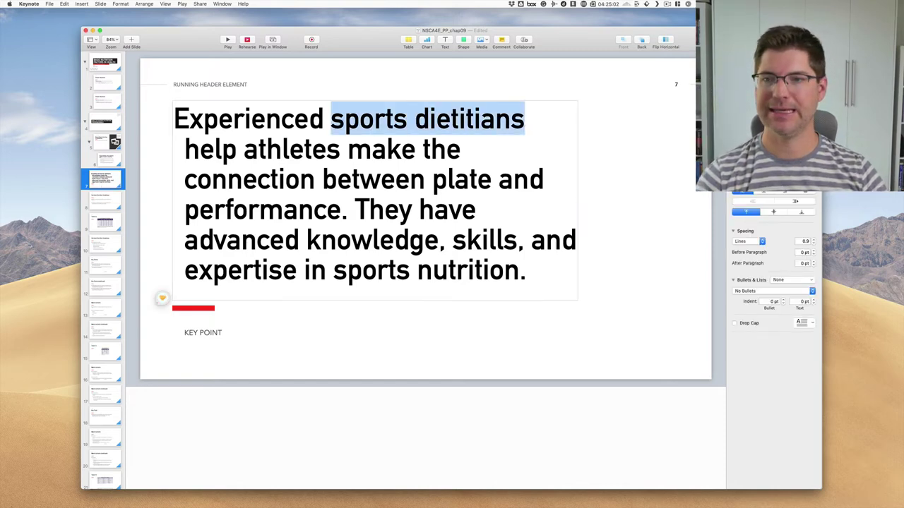
pyautogui.click(780, 192)
pyautogui.click(789, 192)
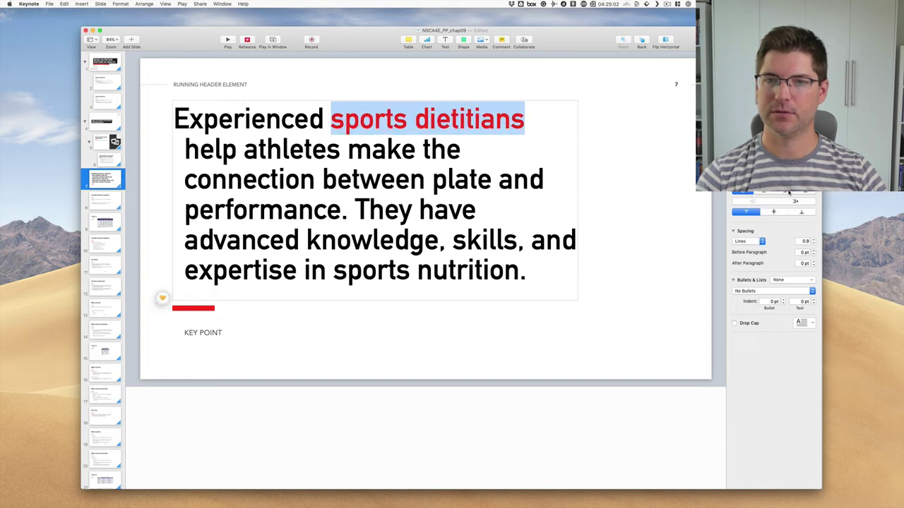
pyautogui.press('Escape')
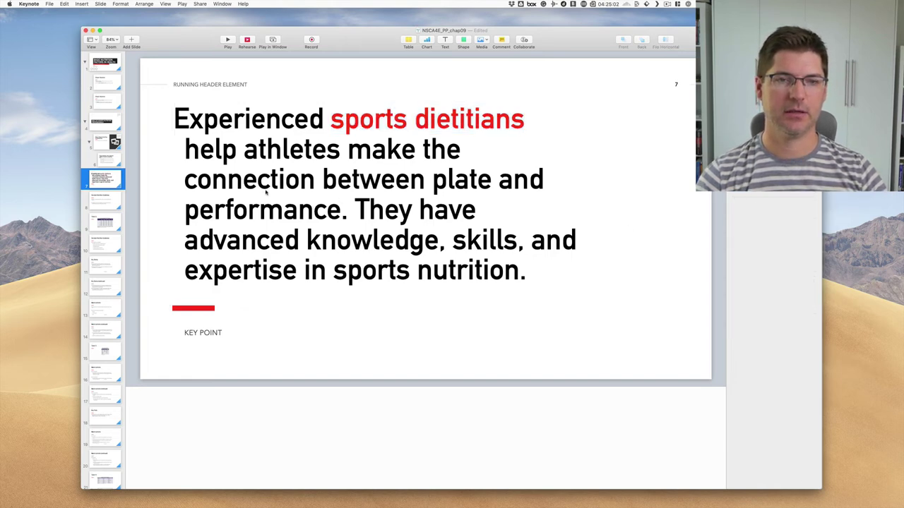
pyautogui.click(207, 181)
pyautogui.doubleClick(201, 179)
pyautogui.keyDown('shift'); pyautogui.click(341, 211); pyautogui.keyUp('shift')
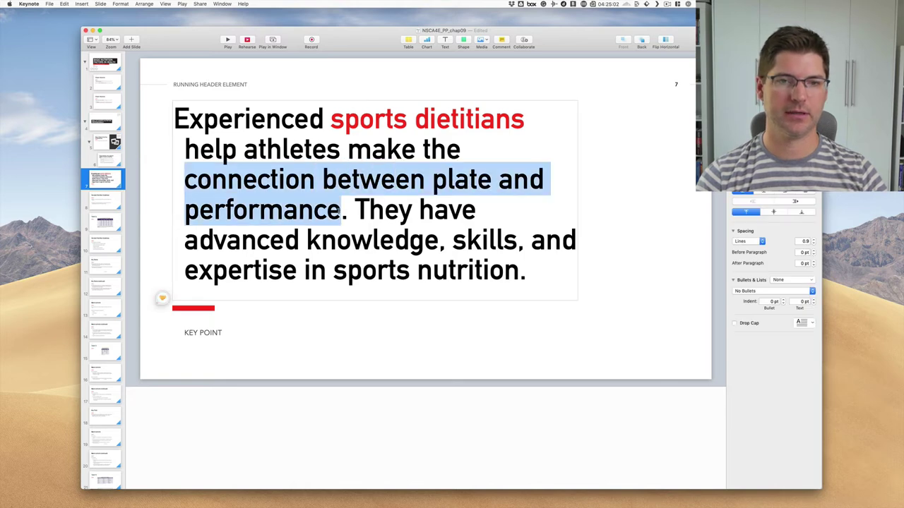
pyautogui.click(776, 166)
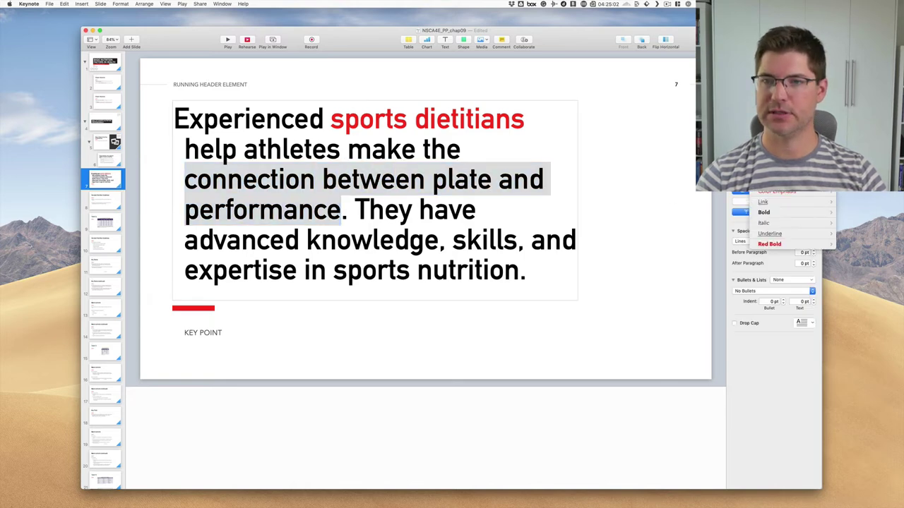
pyautogui.click(789, 193)
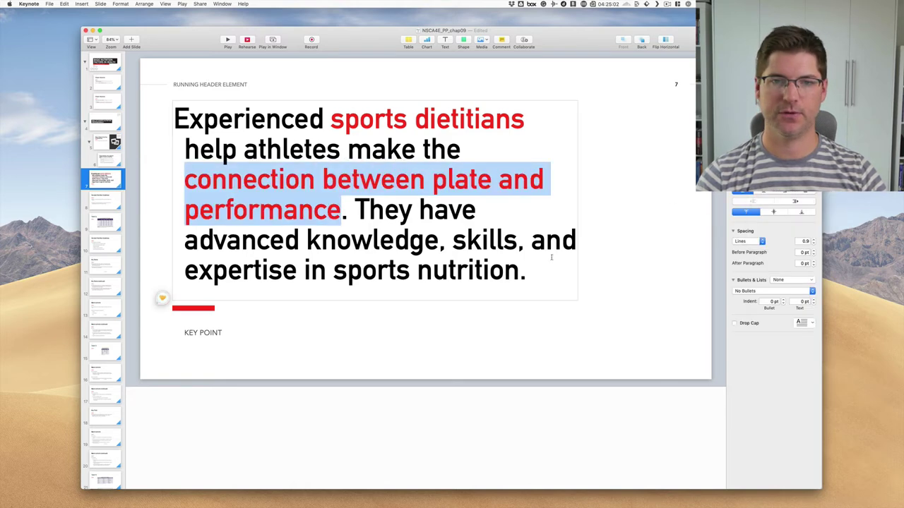
pyautogui.click(416, 320)
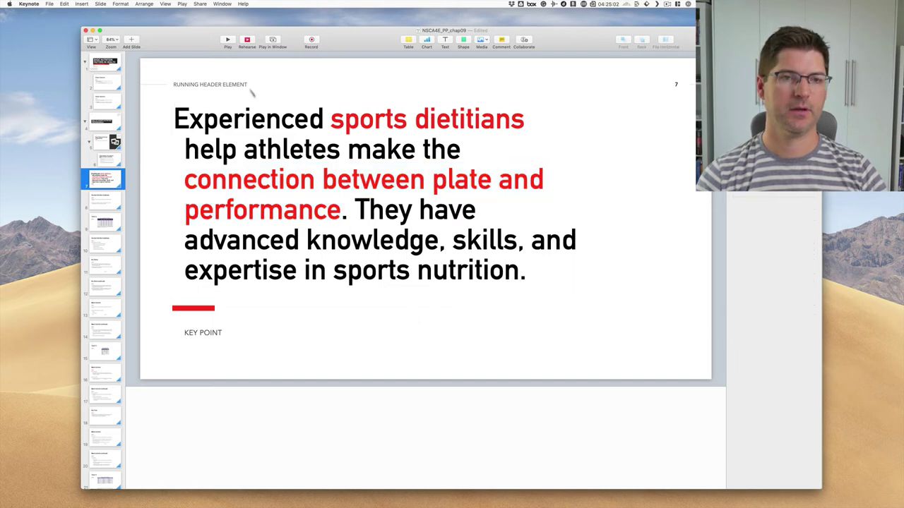
# Step: Change the running header text to CHAPTER 9
pyautogui.doubleClick(228, 85)
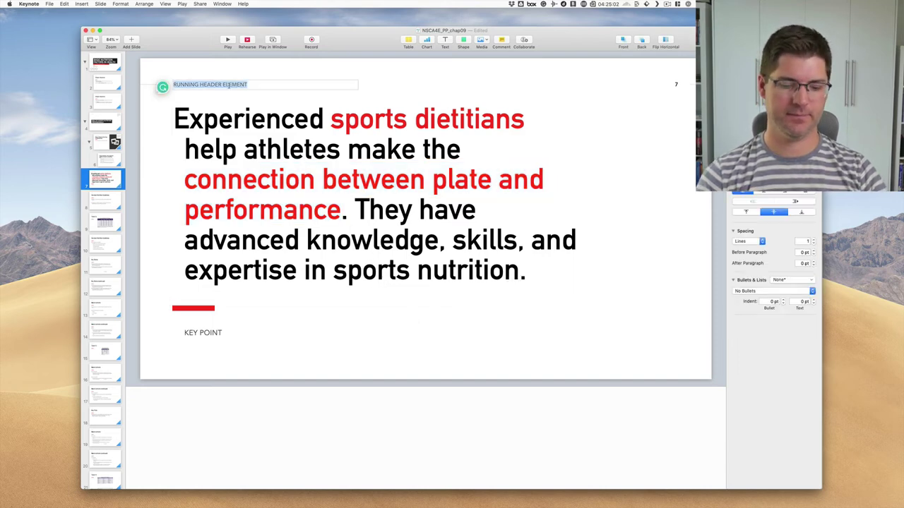
pyautogui.write('CHAPTER 9')
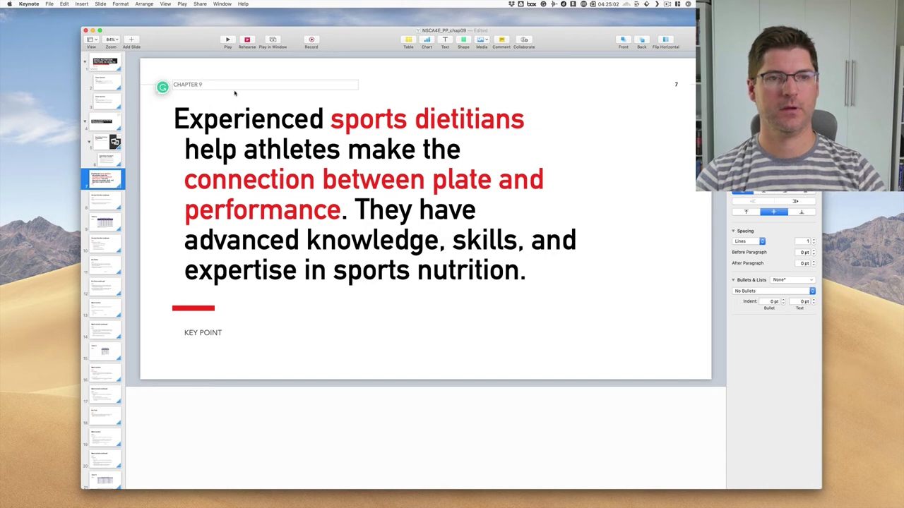
pyautogui.click(143, 97)
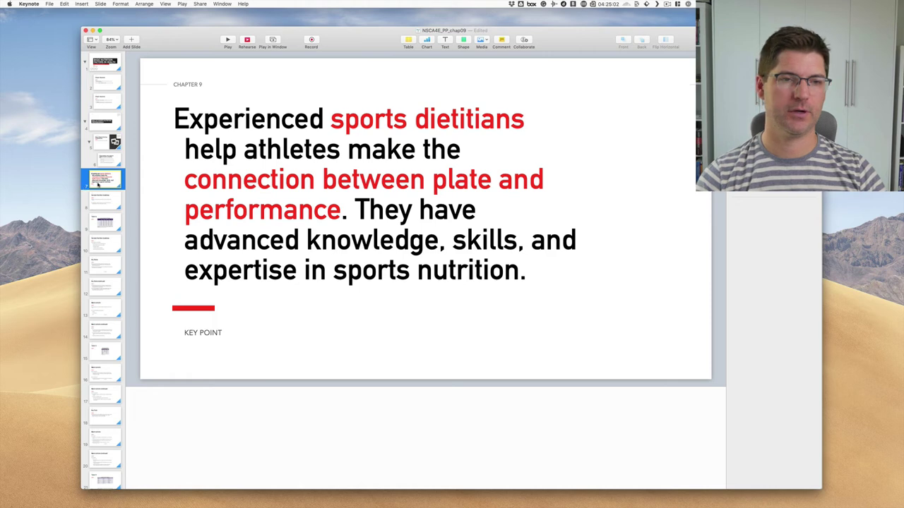
# Step: Apply the photo-left, text-right layout to this slide, then go to slide 8
pyautogui.click(773, 185)
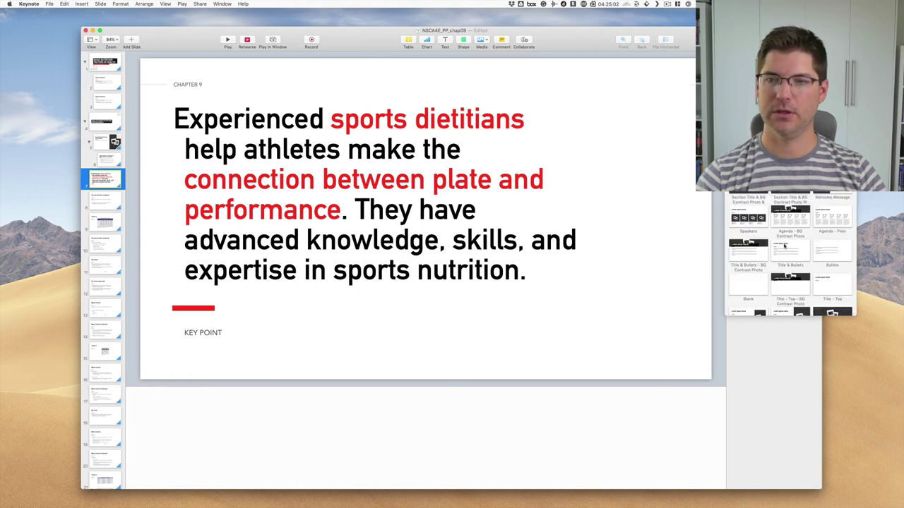
pyautogui.scroll(-5, 784, 244)
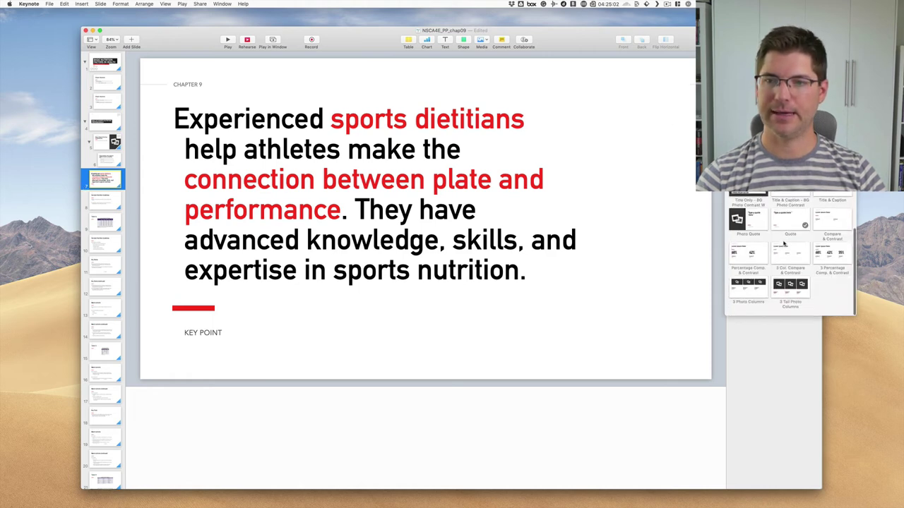
pyautogui.click(743, 226)
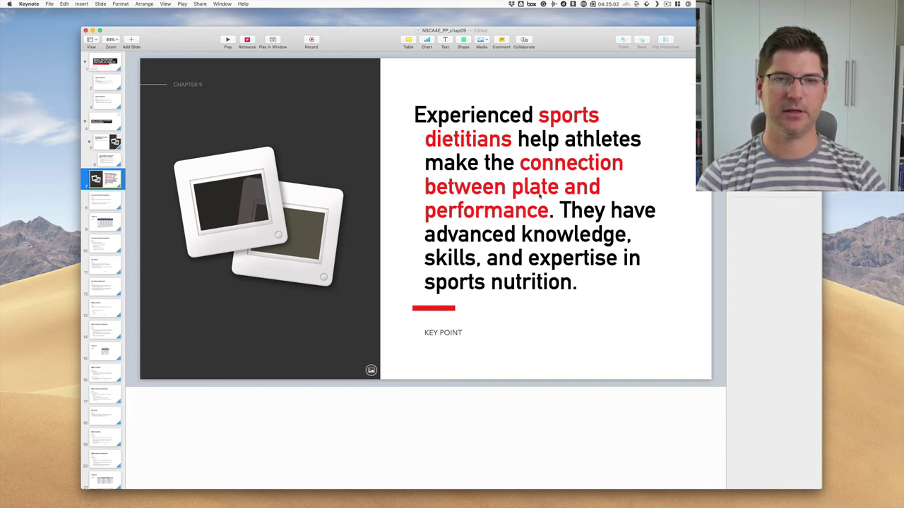
pyautogui.click(106, 209)
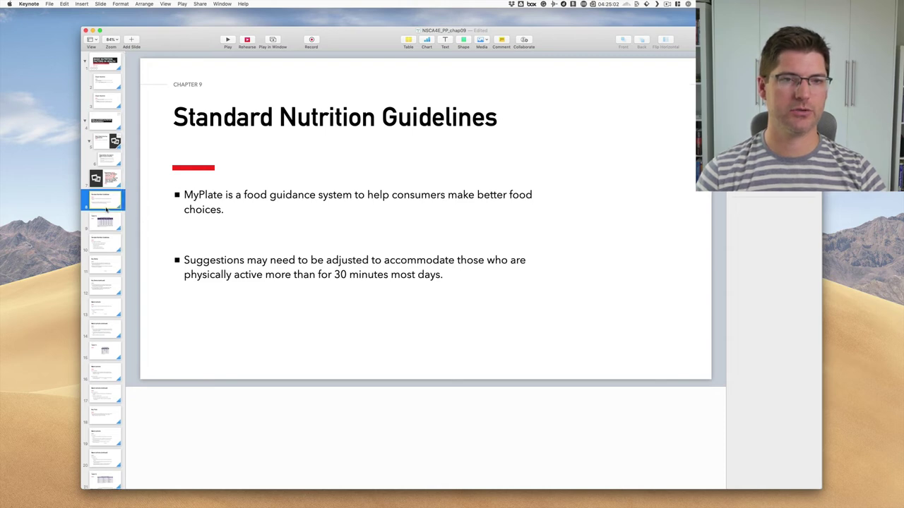
# Step: On slide 8, delete the blank line between the two MyPlate bullets
pyautogui.click(104, 244)
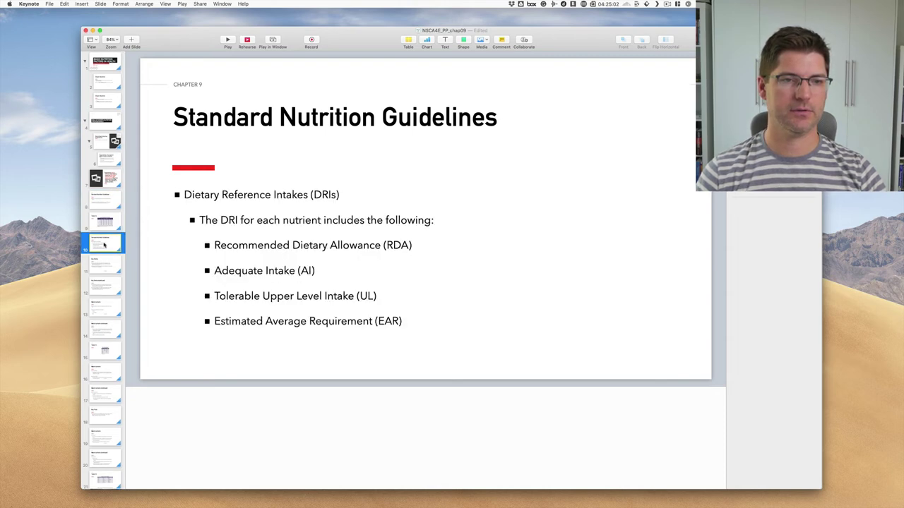
pyautogui.click(102, 204)
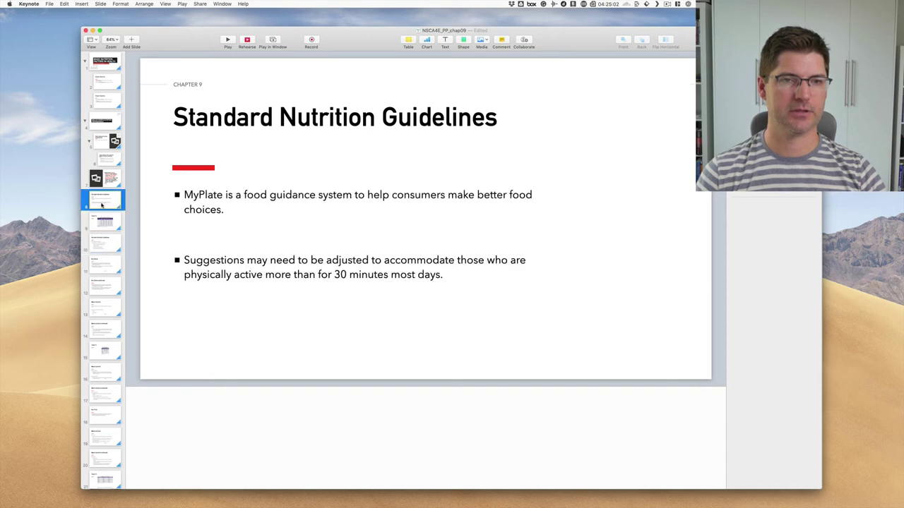
pyautogui.doubleClick(200, 195)
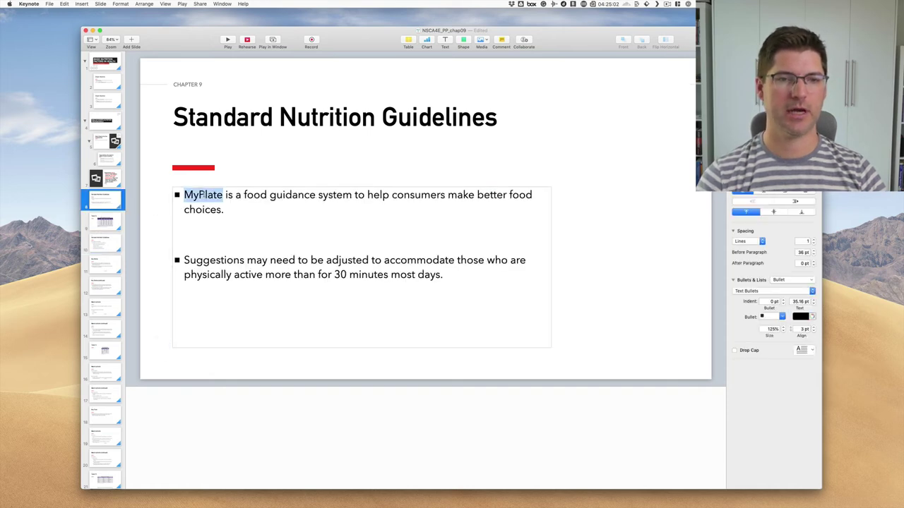
pyautogui.click(153, 205)
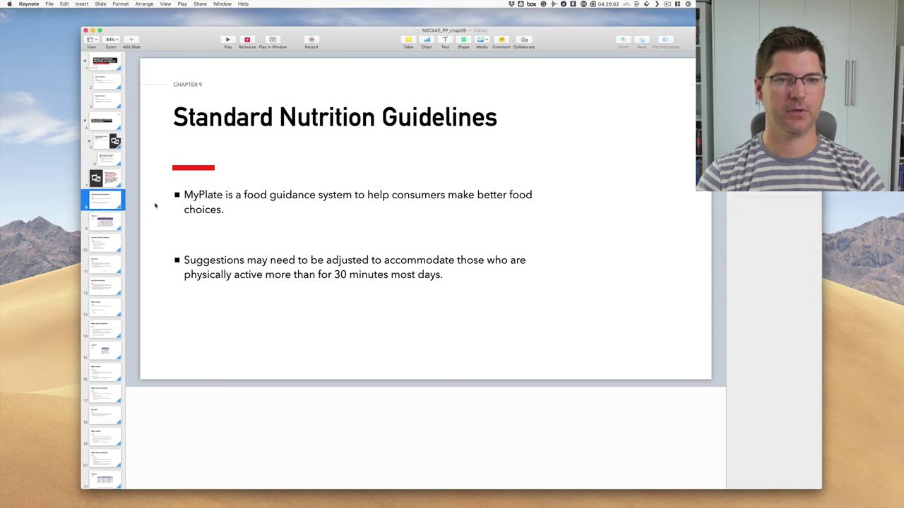
pyautogui.click(257, 232)
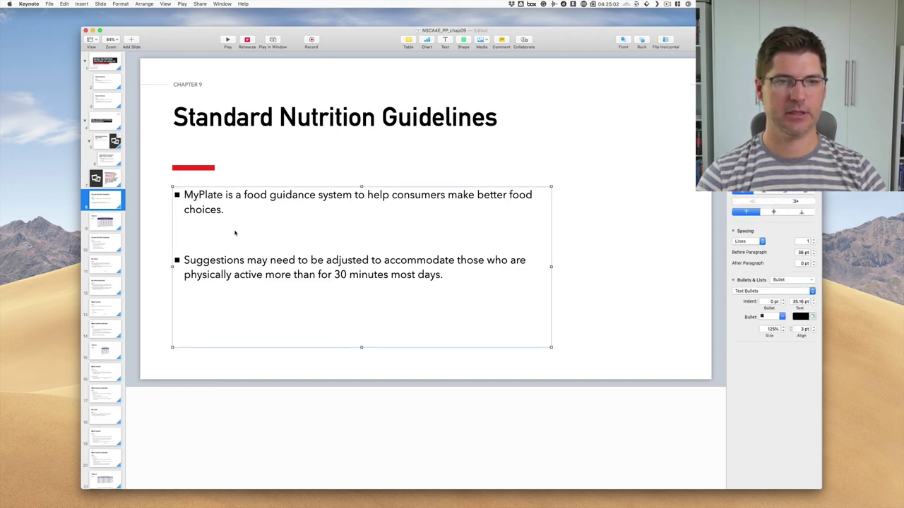
pyautogui.click(234, 233)
pyautogui.press('Delete')
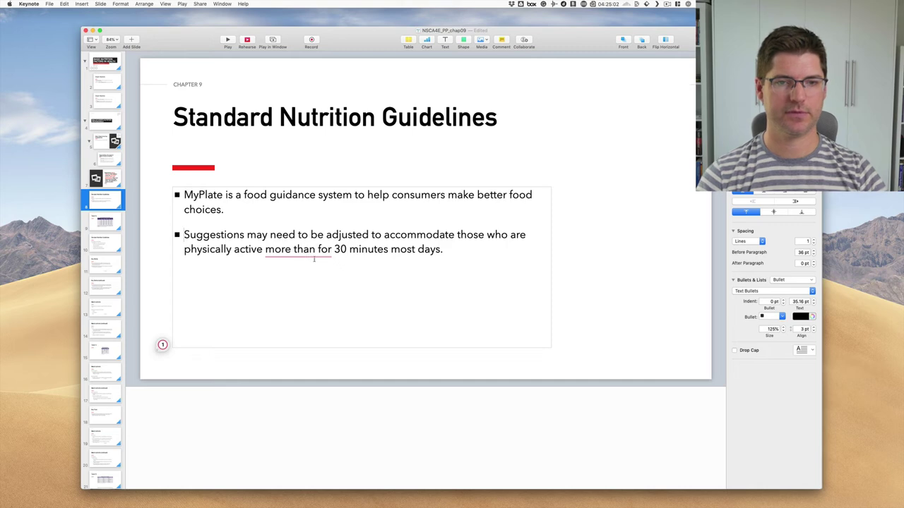
# Step: Take both bullets off the slide and paste them into slide 8's presenter notes
pyautogui.press('super+a')
pyautogui.press('super+c')
pyautogui.press('Delete')
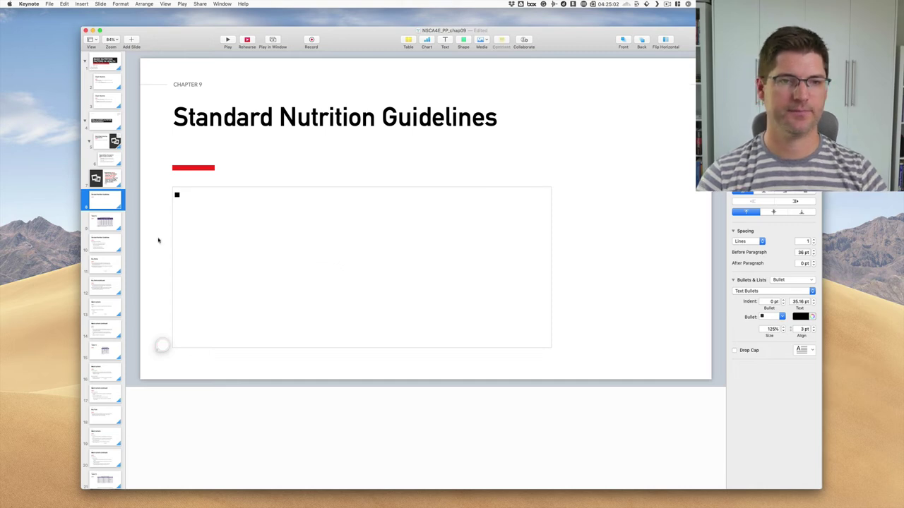
pyautogui.click(162, 452)
pyautogui.press('super+v')
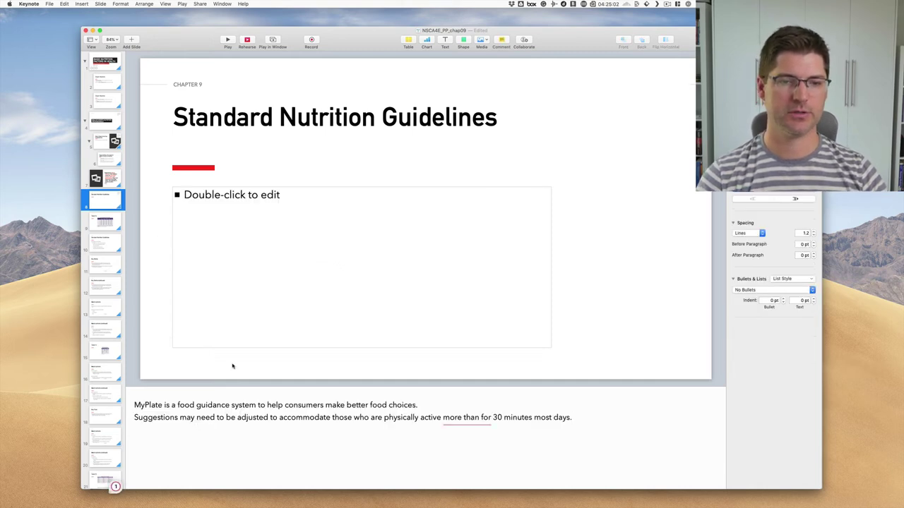
# Step: Apply the title-left, photo-right layout to slide 8 and bring up Finder's chap09 folder
pyautogui.click(233, 365)
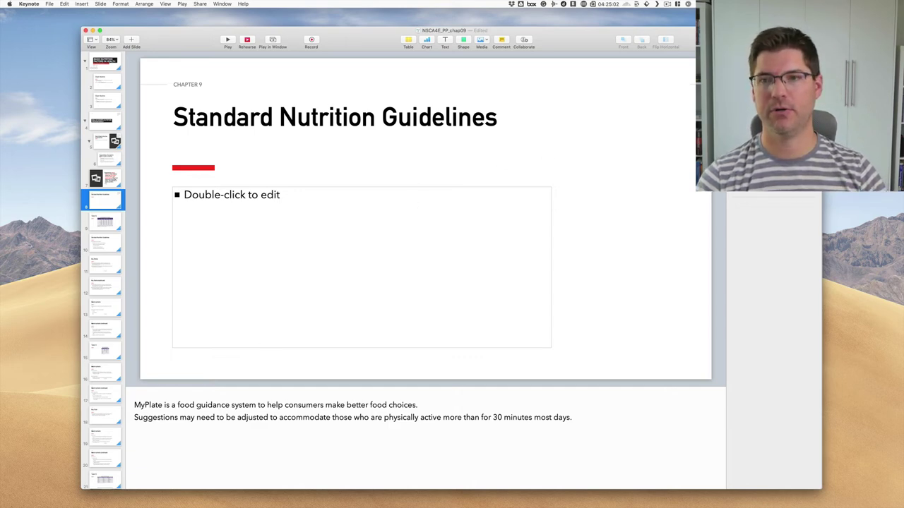
pyautogui.scroll(-5, 791, 254)
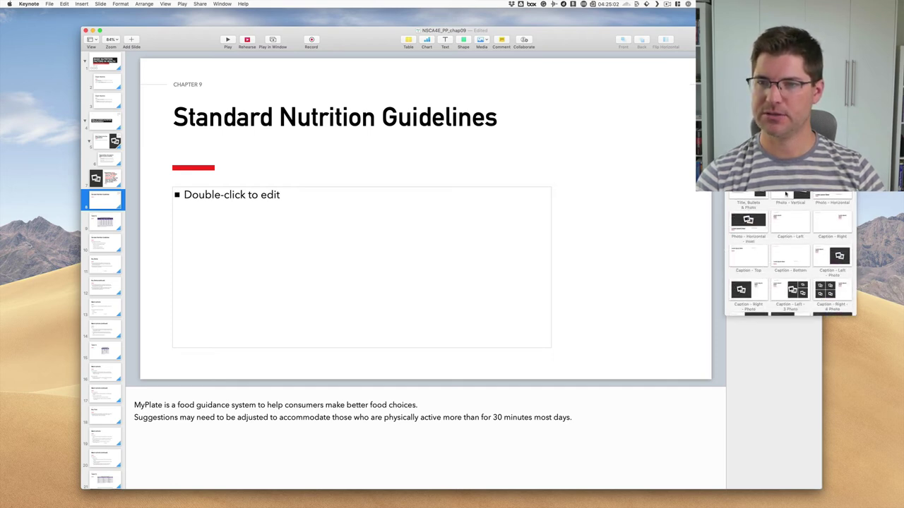
pyautogui.scroll(-3, 790, 254)
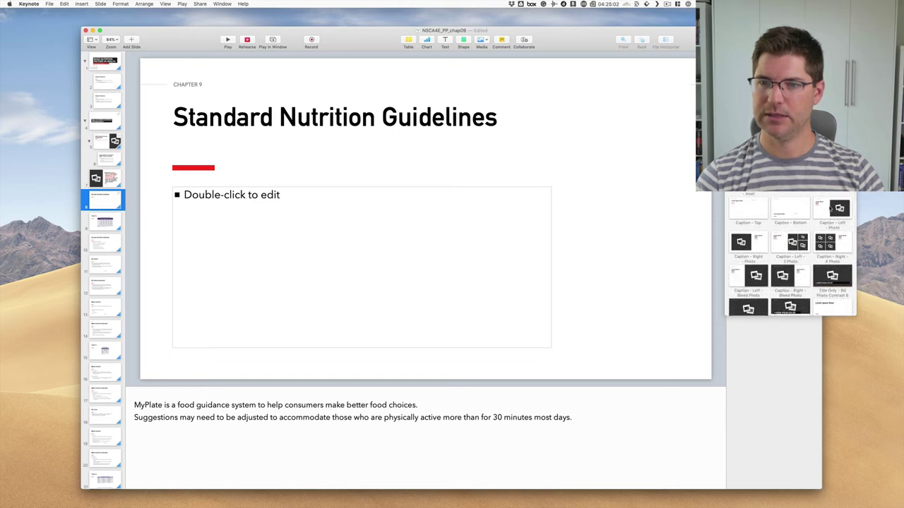
pyautogui.scroll(-3, 830, 209)
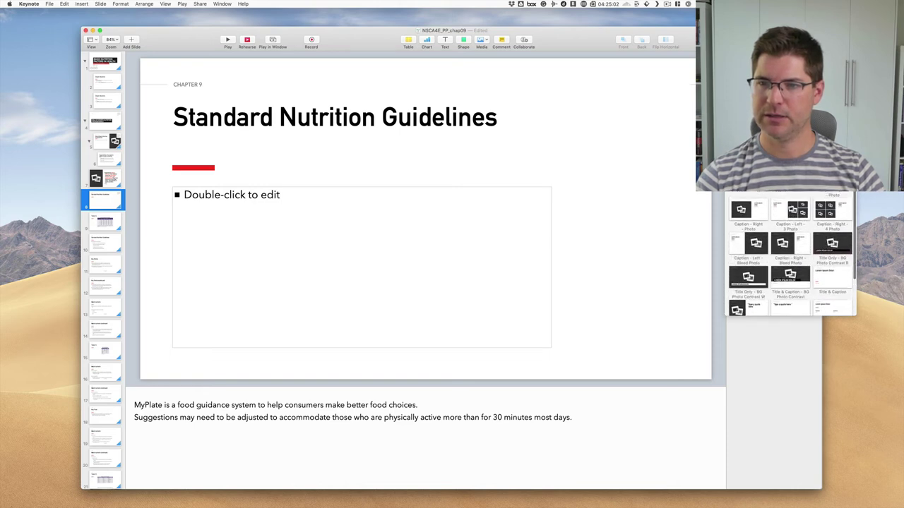
pyautogui.click(748, 243)
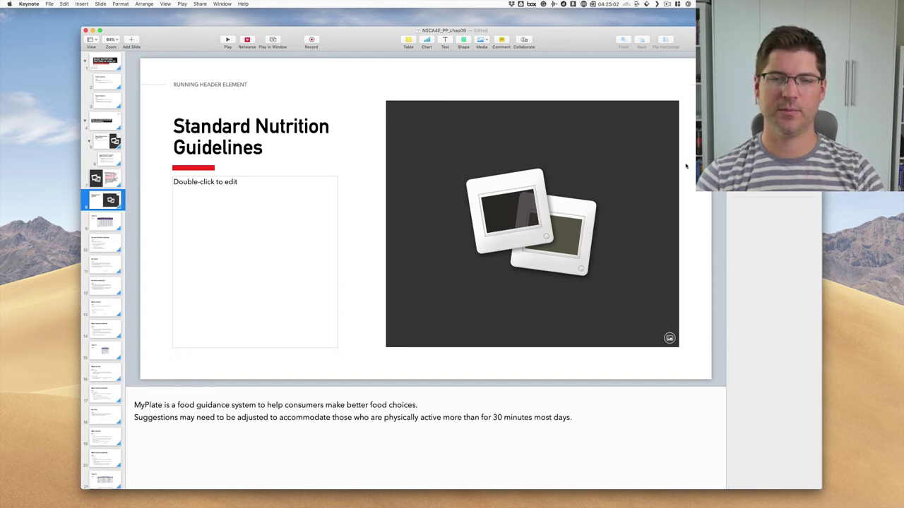
pyautogui.press('super+Tab')
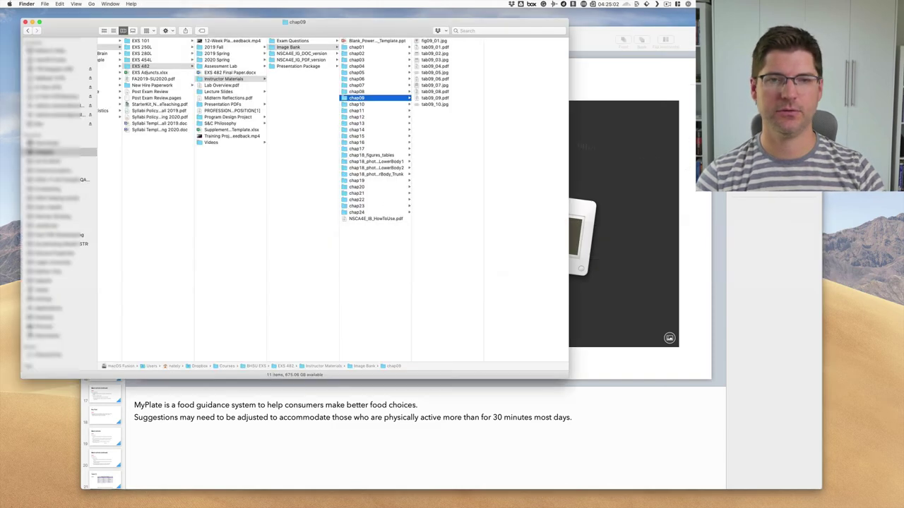
# Step: Drag the MyPlate image fig09_01.jpg from Finder onto the slide's photo spot
pyautogui.click(433, 41)
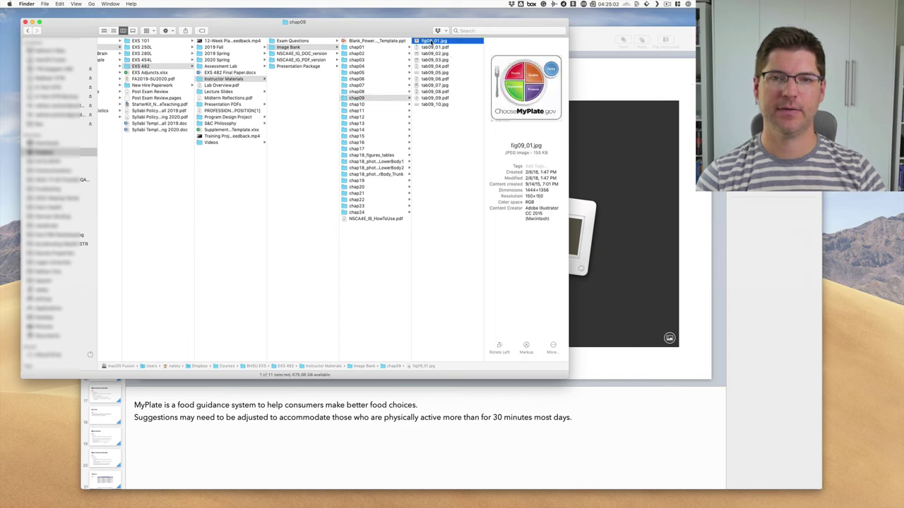
pyautogui.moveTo(526, 84); pyautogui.dragTo(626, 232)
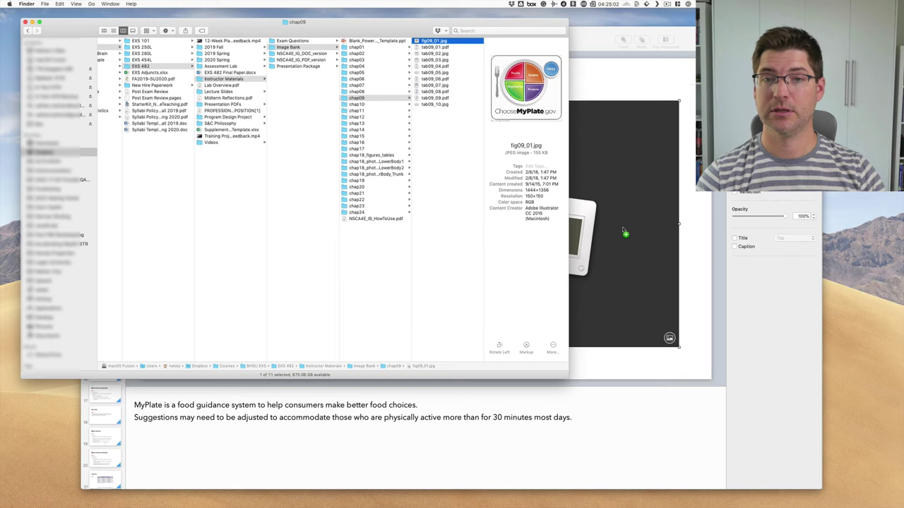
pyautogui.click(708, 212)
# Step: Shrink the MyPlate image within its frame so the plate and caption fit, then open Table 9.2
pyautogui.doubleClick(515, 187)
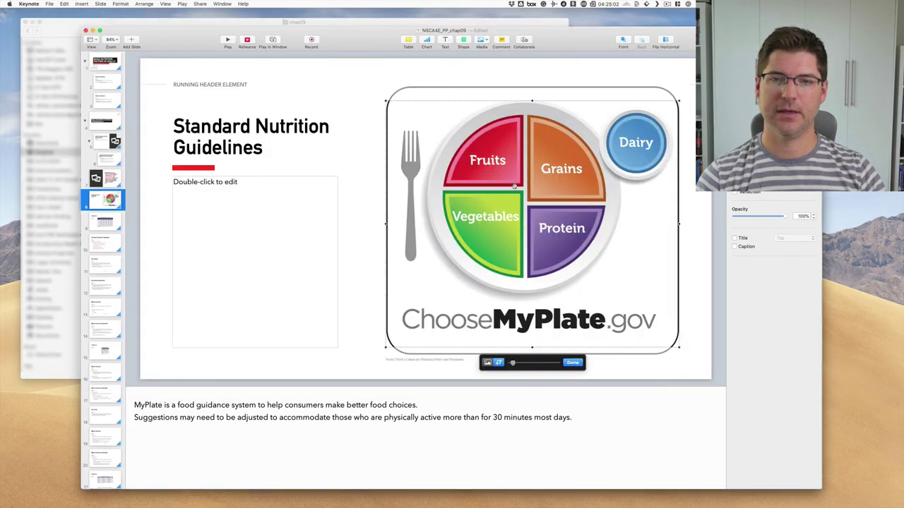
pyautogui.moveTo(513, 363); pyautogui.dragTo(509, 363)
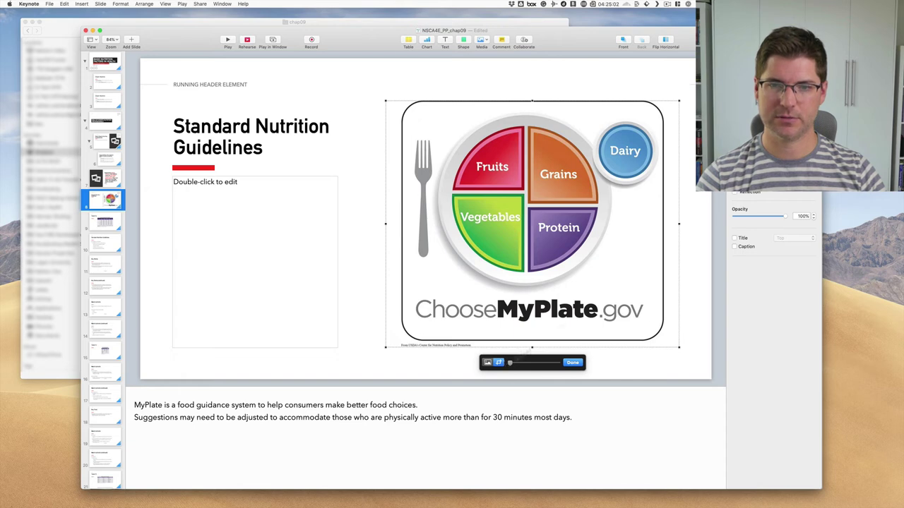
pyautogui.click(699, 284)
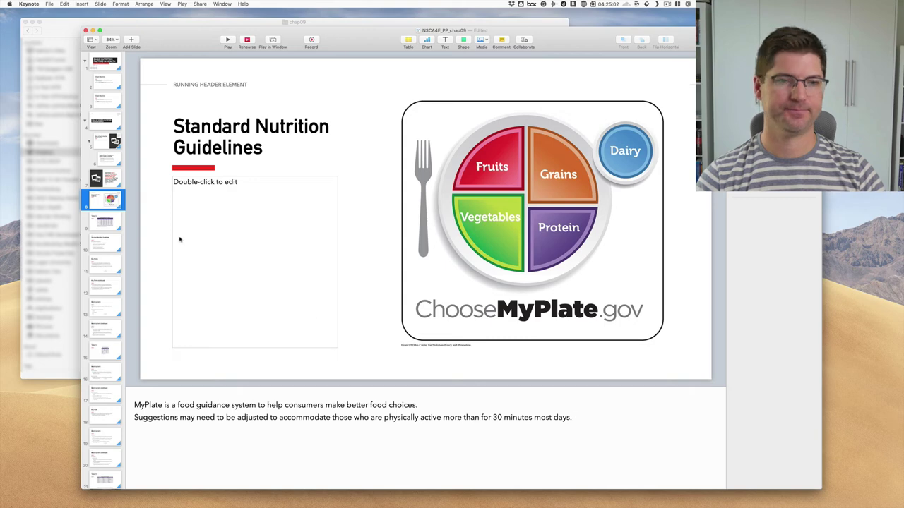
pyautogui.click(96, 225)
pyautogui.click(369, 206)
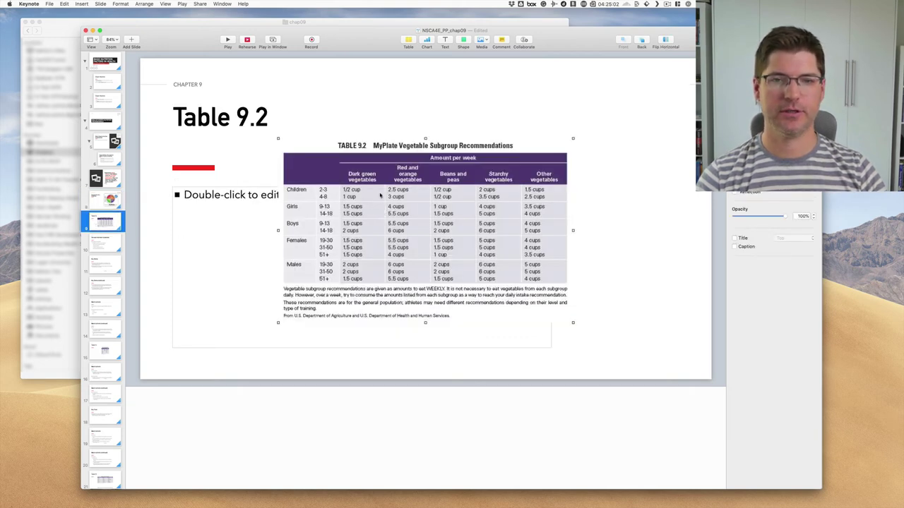
# Step: Apply a dark Section Title & Photo layout to Table 9.2 and cut the table image off it
pyautogui.moveTo(368, 175); pyautogui.dragTo(494, 118)
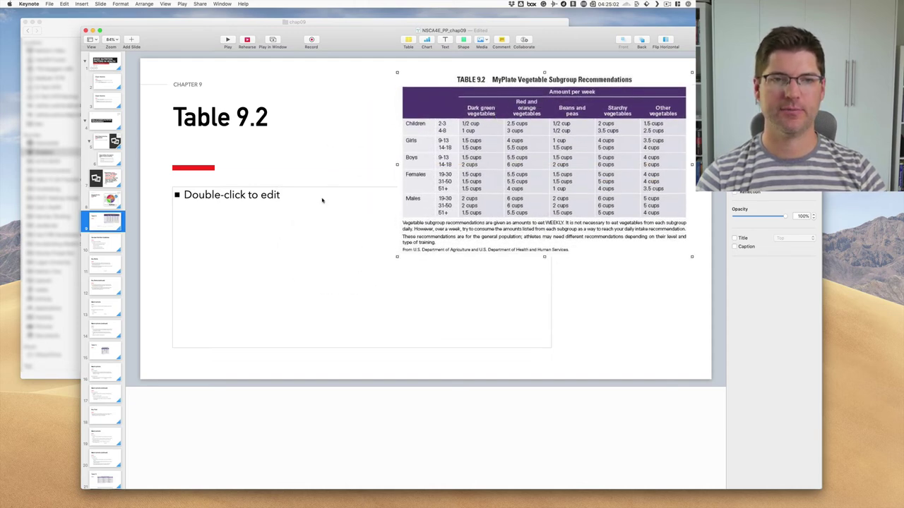
pyautogui.click(322, 183)
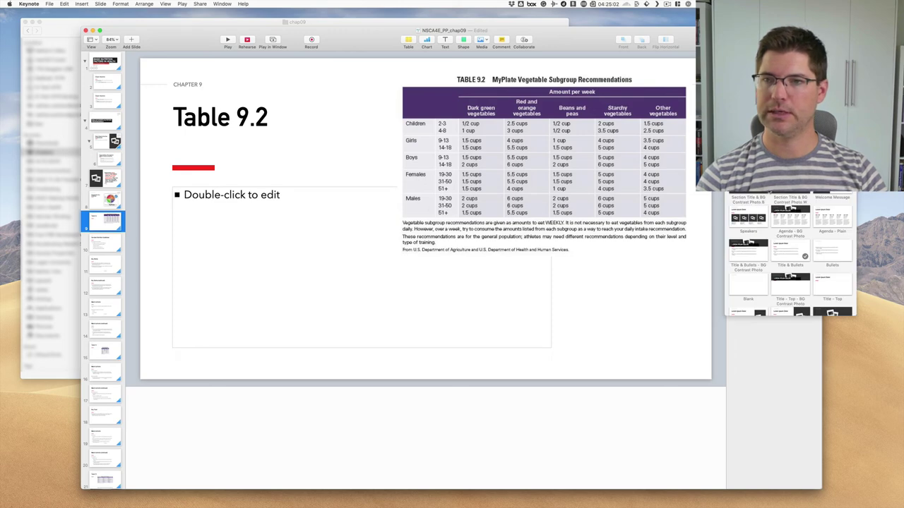
pyautogui.scroll(-5, 791, 254)
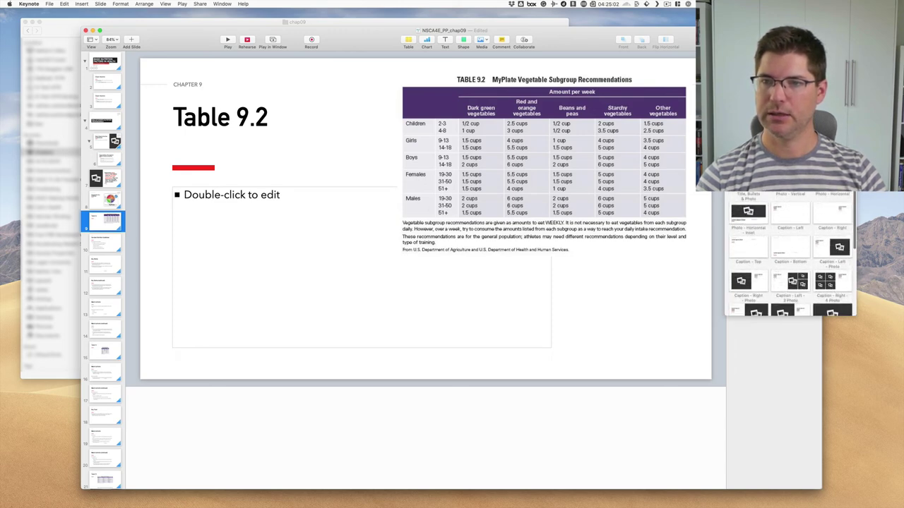
pyautogui.scroll(-3, 791, 255)
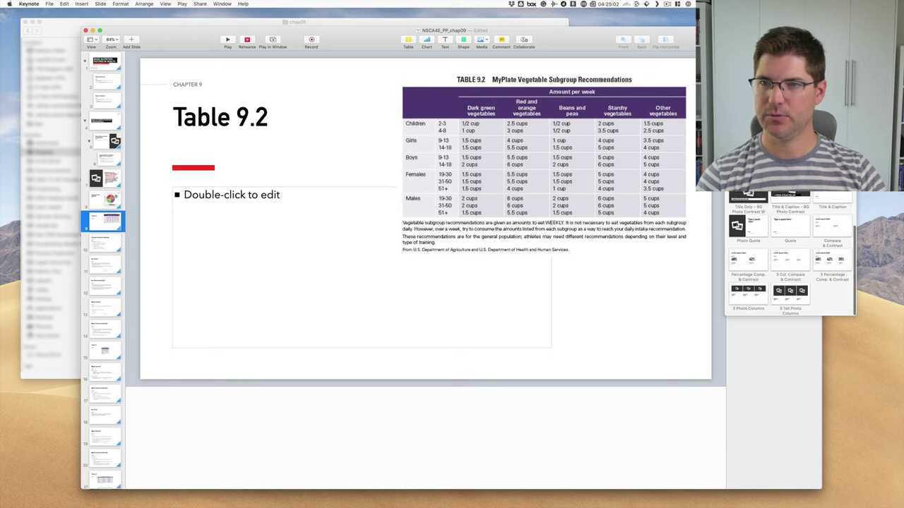
pyautogui.click(748, 200)
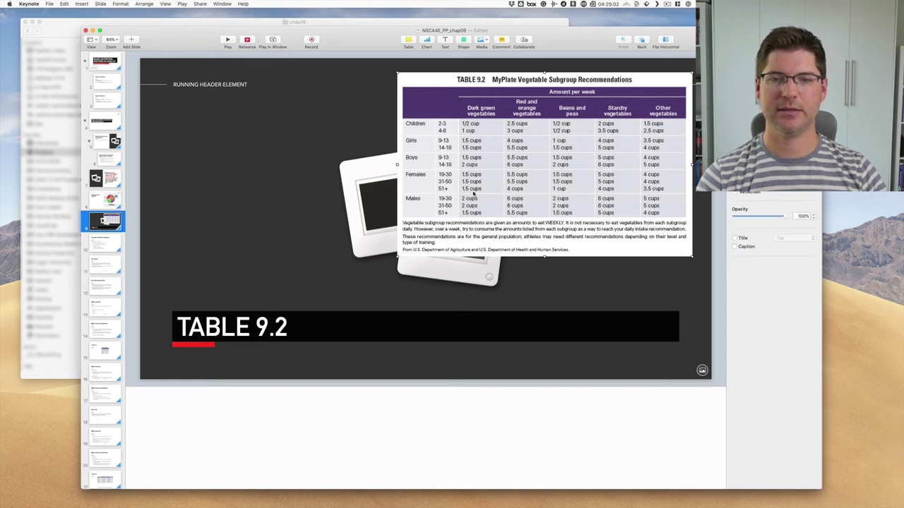
pyautogui.press('Delete')
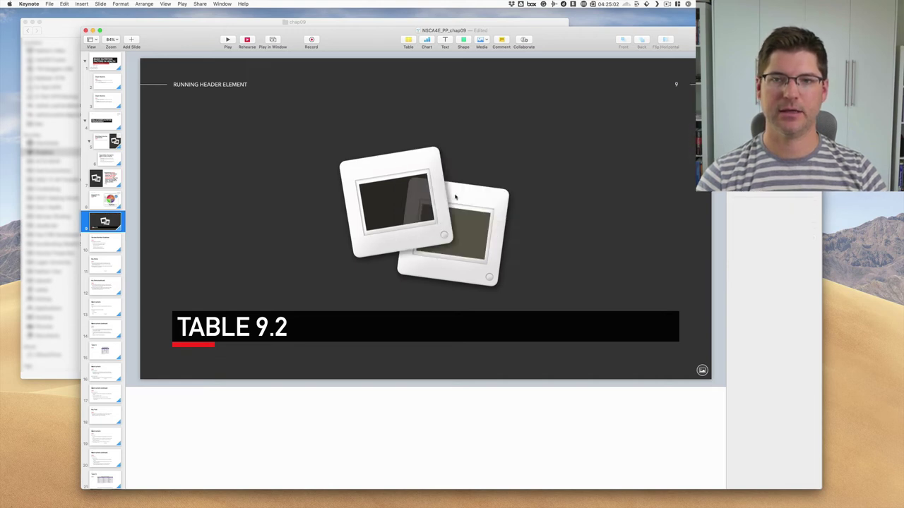
# Step: Paste the Vegetable Subgroup table image into the photo placeholder, scaled so its caption fits
pyautogui.doubleClick(417, 205)
pyautogui.press('super+v')
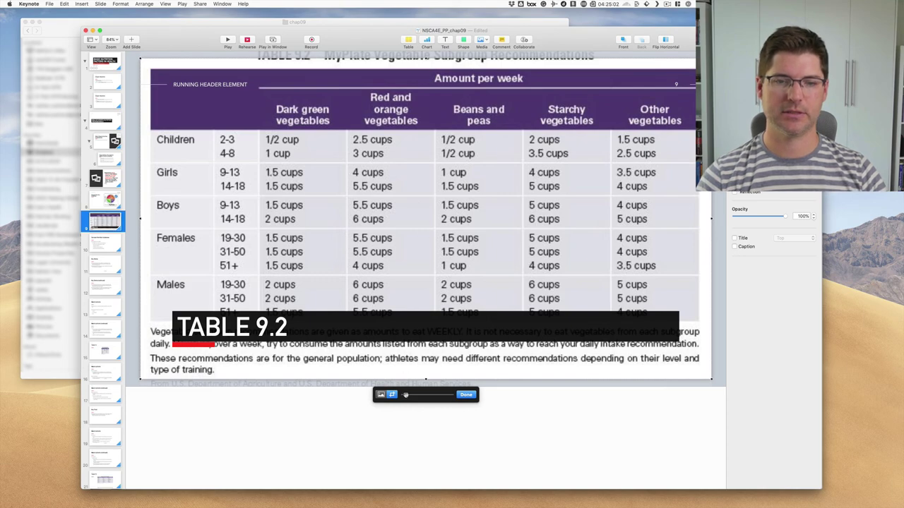
pyautogui.moveTo(405, 395); pyautogui.dragTo(402, 395)
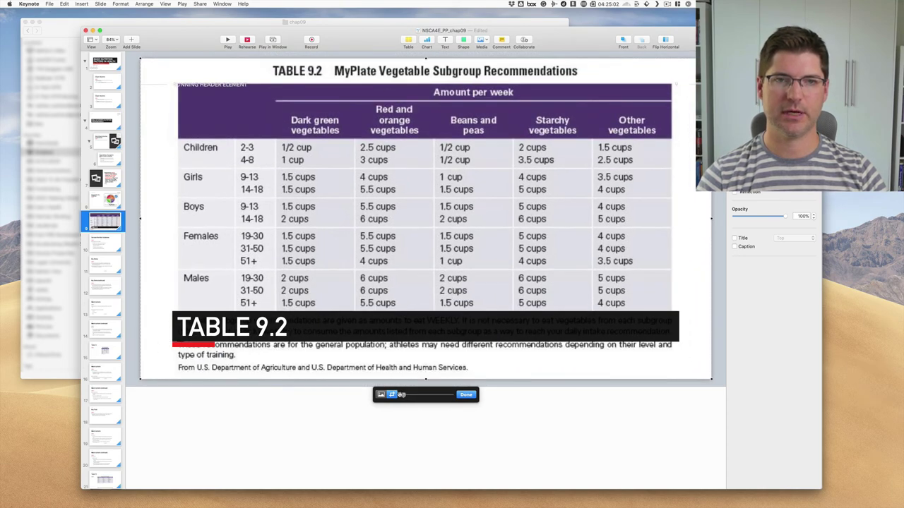
pyautogui.click(329, 387)
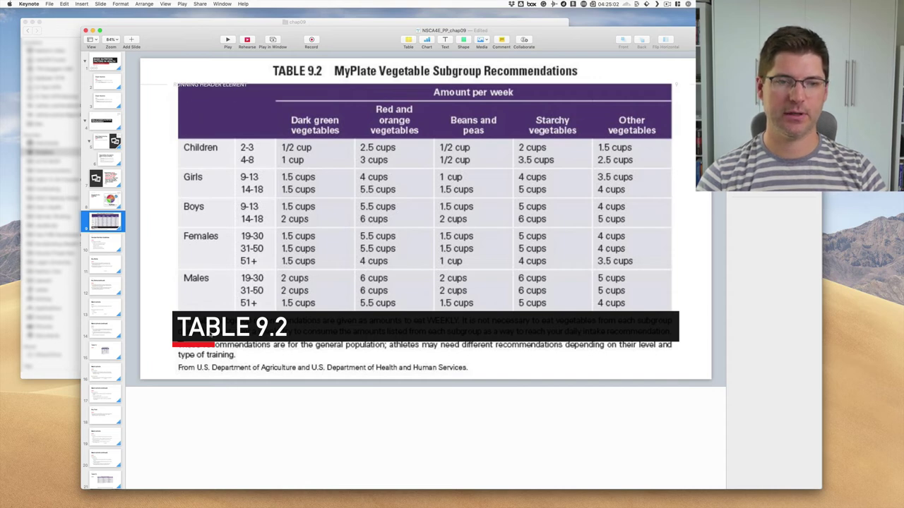
pyautogui.click(210, 337)
pyautogui.click(202, 346)
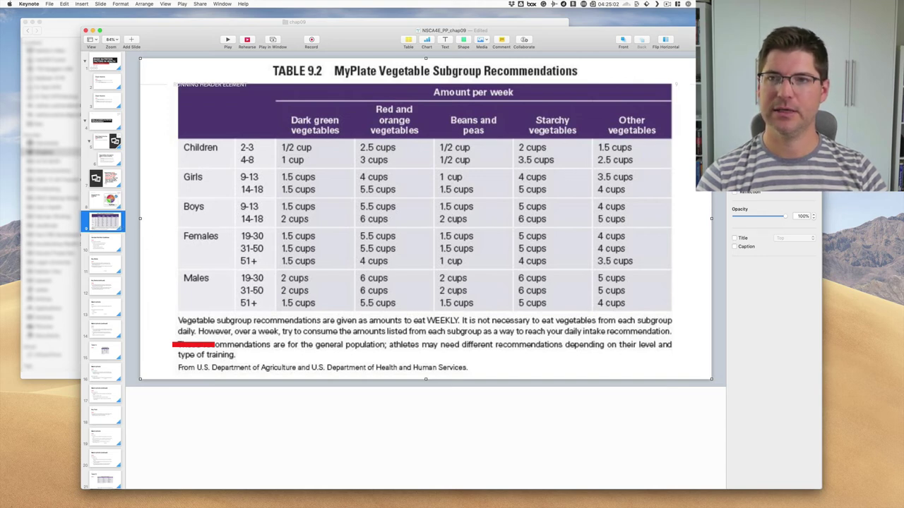
pyautogui.press('Escape')
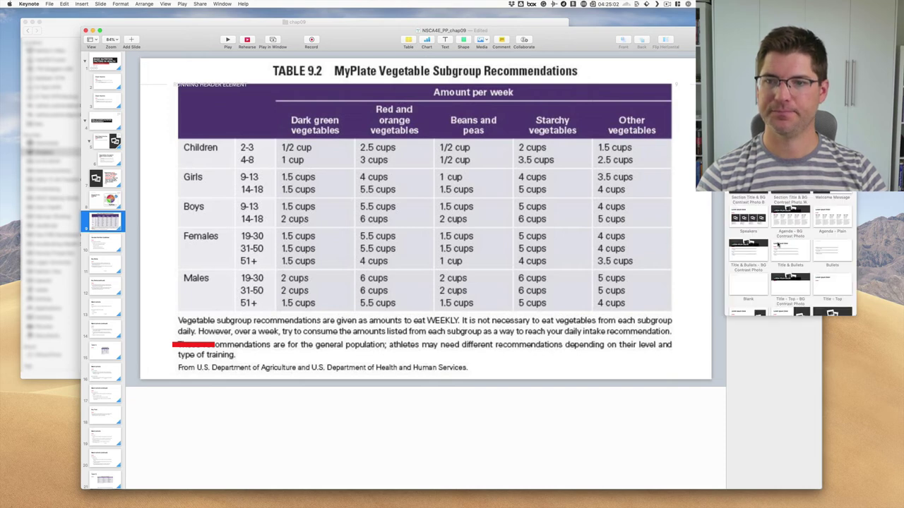
# Step: Switch slide 9 to a nearly blank layout and paste the table image, enlarged to 1348 by 842 pt
pyautogui.scroll(-3, 750, 227)
pyautogui.scroll(-5, 750, 228)
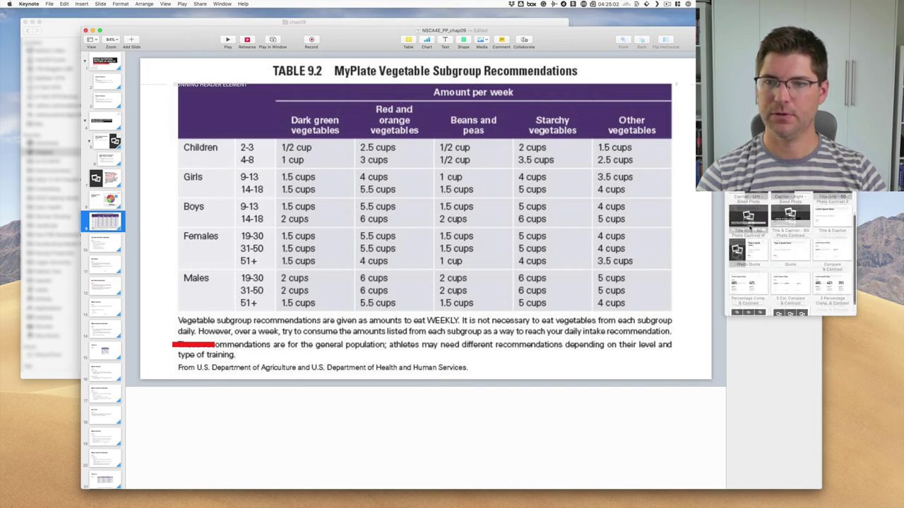
pyautogui.click(747, 251)
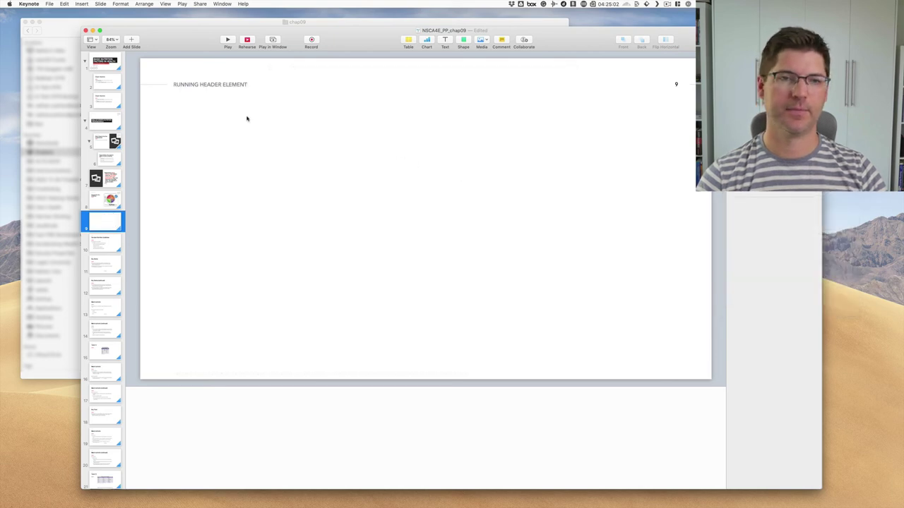
pyautogui.press('super+v')
pyautogui.moveTo(479, 136); pyautogui.dragTo(215, 122)
pyautogui.moveTo(436, 244); pyautogui.dragTo(719, 415)
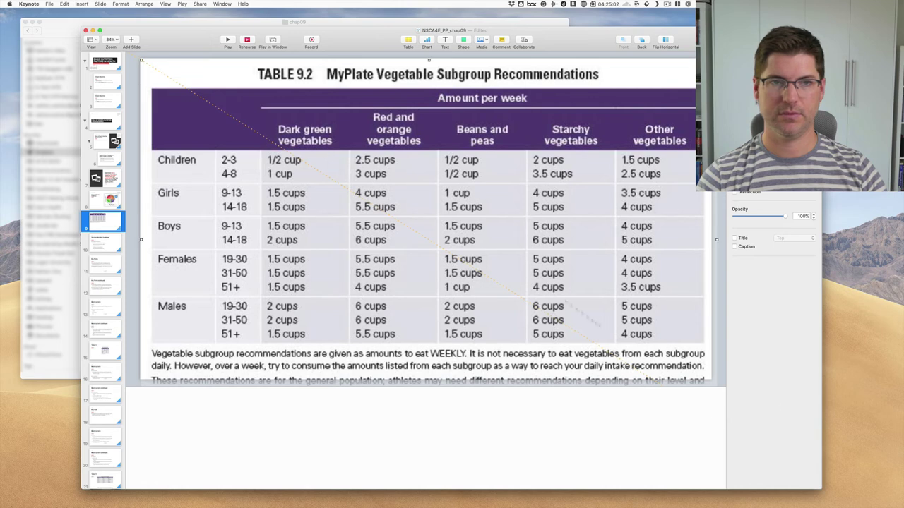
# Step: Crop the table image's mask to just below its rows, then go to slide 4
pyautogui.doubleClick(437, 247)
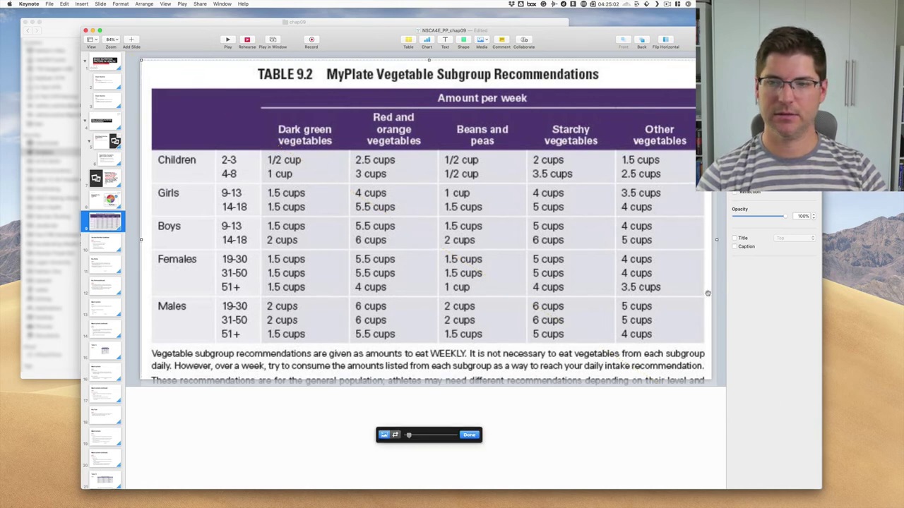
pyautogui.scroll(-5, 441, 294)
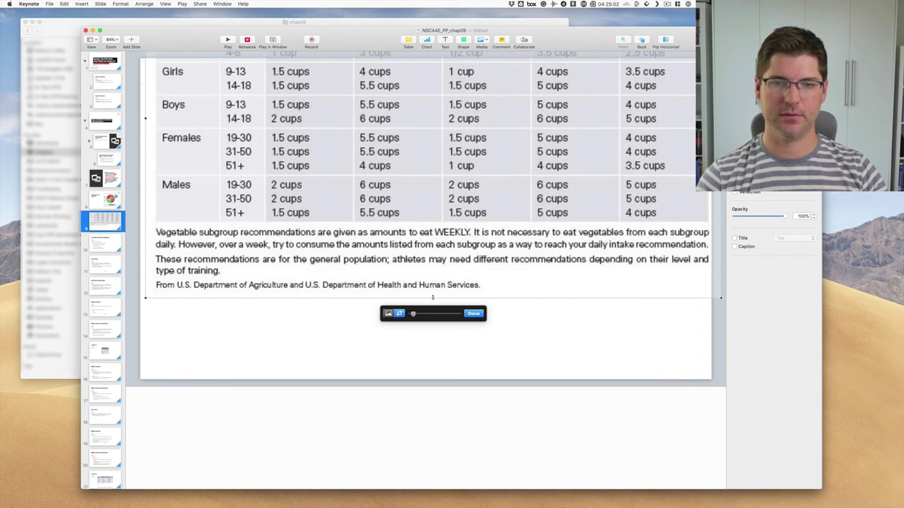
pyautogui.moveTo(434, 298); pyautogui.dragTo(420, 330)
pyautogui.click(428, 227)
pyautogui.click(722, 296)
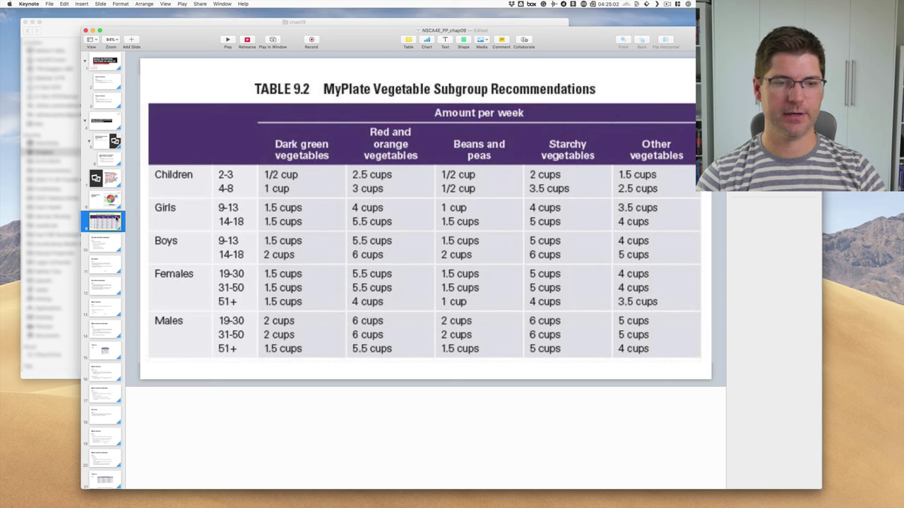
pyautogui.scroll(-10, 117, 221)
pyautogui.scroll(10, 118, 221)
pyautogui.click(107, 122)
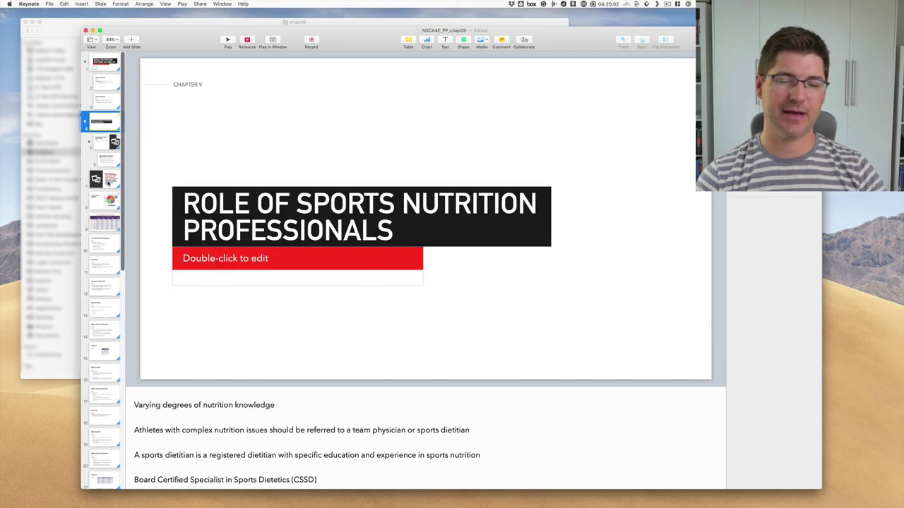
# Step: Apply the dark Section Title BG Contrast Photo layout to the Macronutrients slide
pyautogui.scroll(-5, 110, 194)
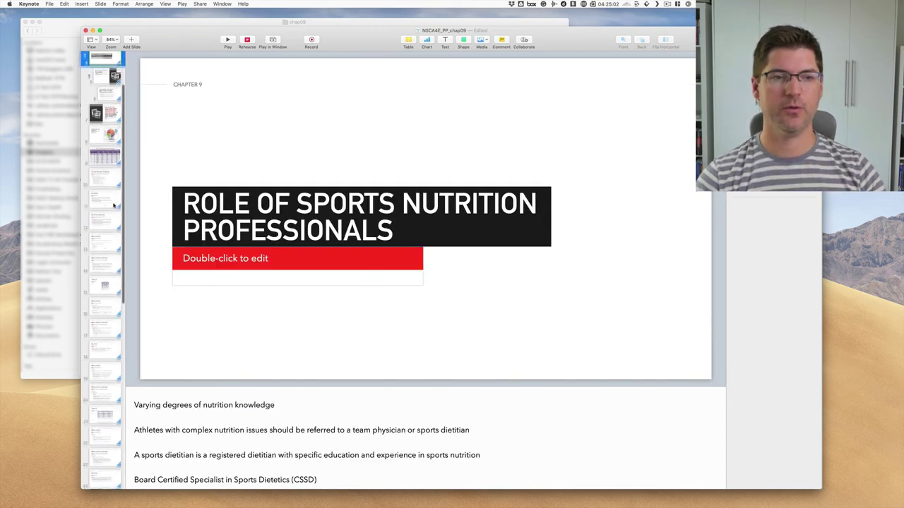
pyautogui.click(111, 189)
pyautogui.click(103, 210)
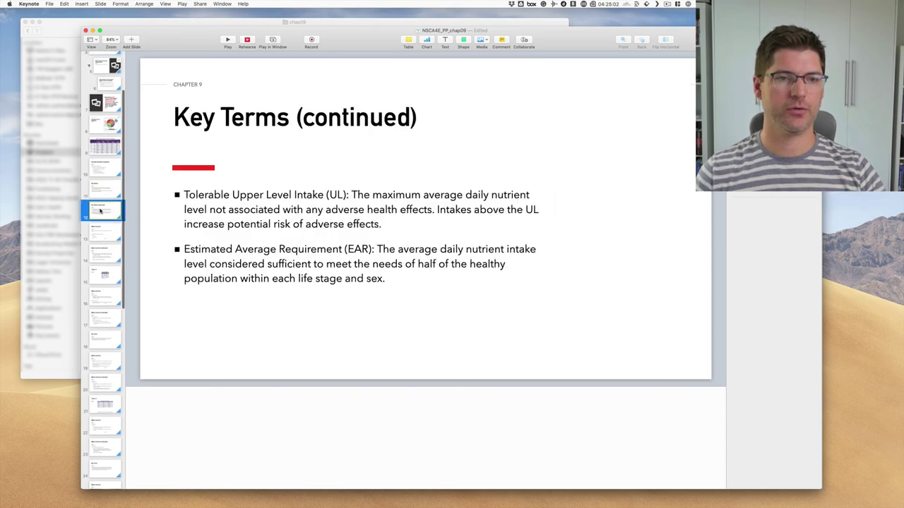
pyautogui.press('Down')
pyautogui.press('Down')
pyautogui.press('Up')
pyautogui.click(791, 169)
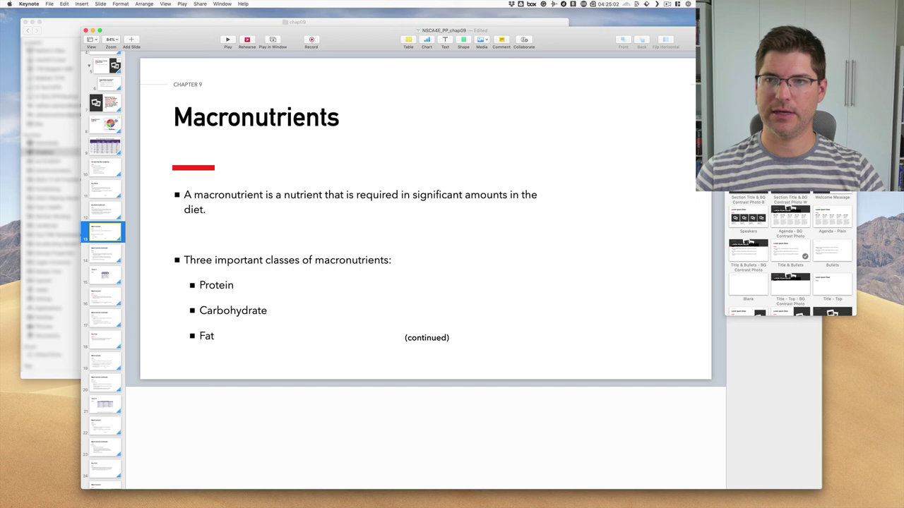
pyautogui.press('Escape')
pyautogui.press('Down')
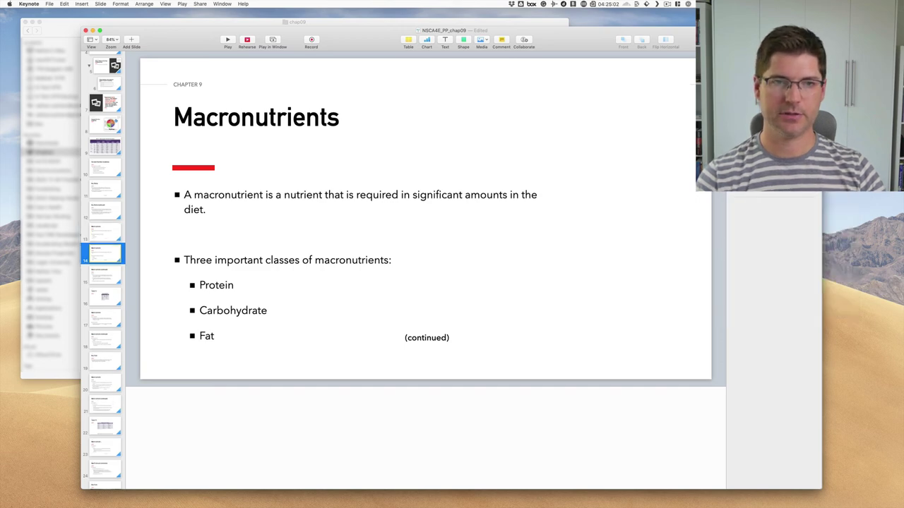
pyautogui.press('Up')
pyautogui.click(791, 169)
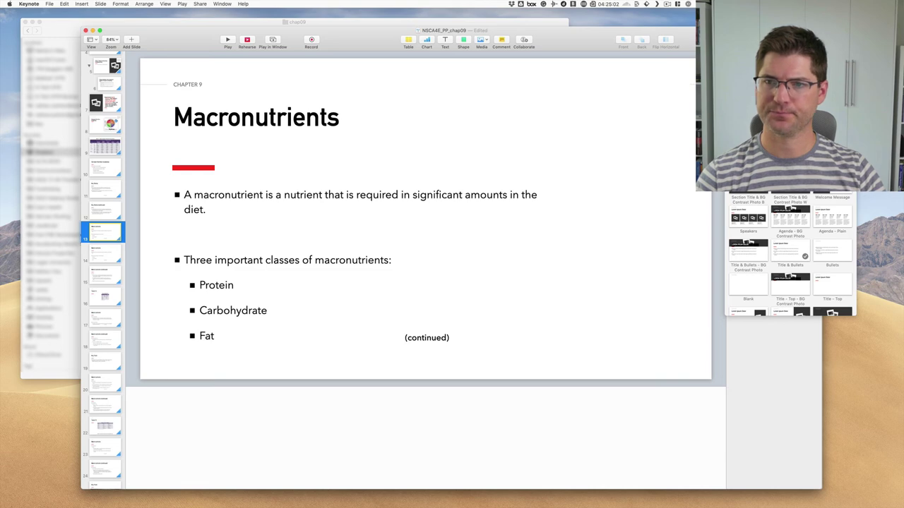
pyautogui.click(748, 248)
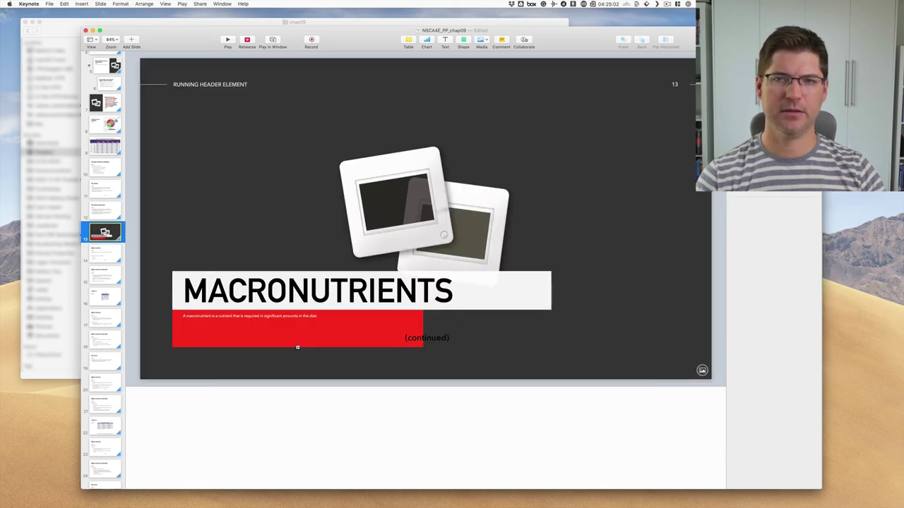
# Step: Give the Vitamins slide the same dark section-title photo layout
pyautogui.click(102, 255)
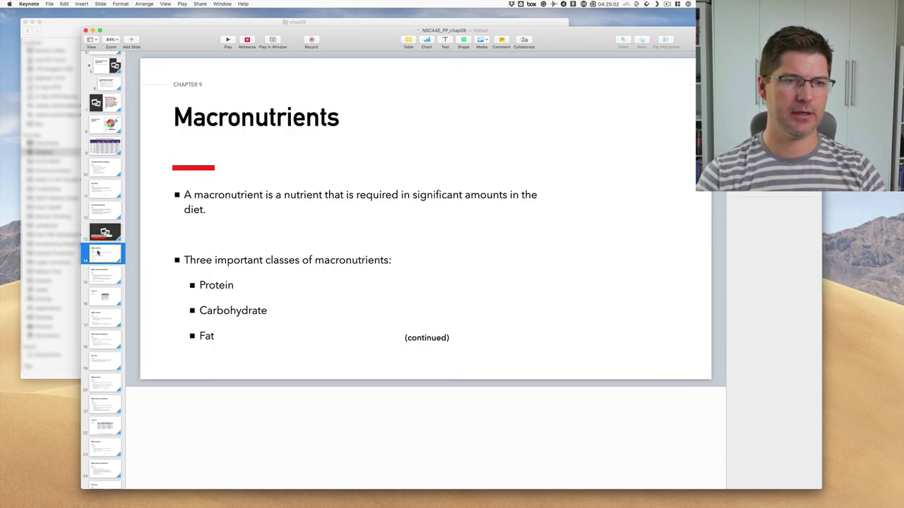
pyautogui.press('Down')
pyautogui.press('Down')
pyautogui.press('Down')
pyautogui.press('Down')
pyautogui.press('Down')
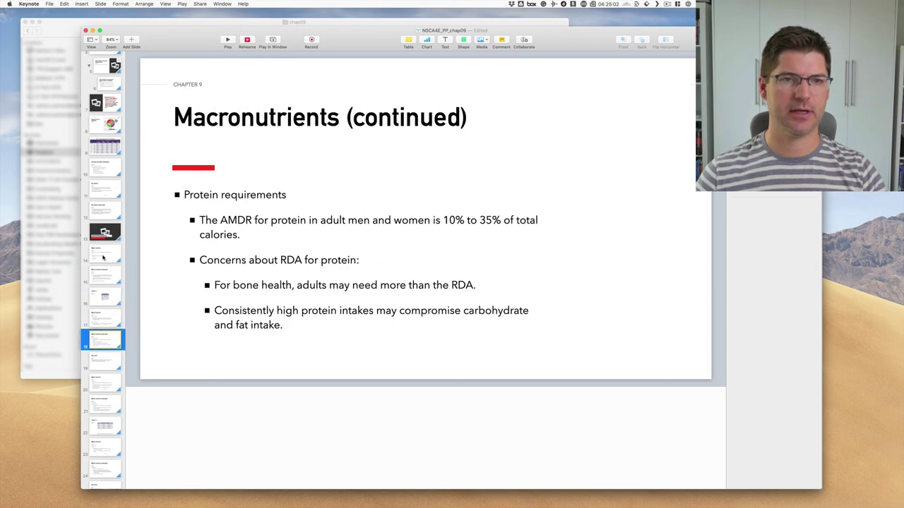
pyautogui.press('Down')
pyautogui.press('Down')
pyautogui.press('Down')
pyautogui.press('Down')
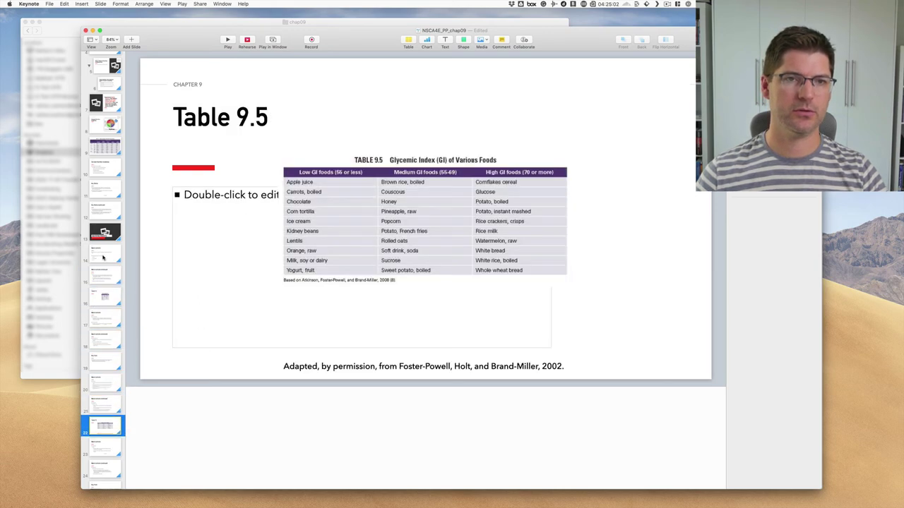
pyautogui.press('Down')
pyautogui.press('Down')
pyautogui.press('Down')
pyautogui.press('Down')
pyautogui.press('Down')
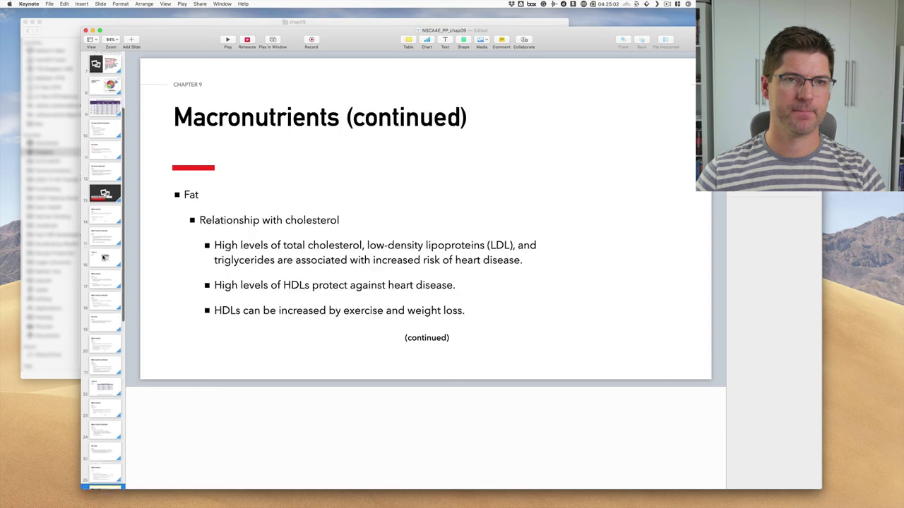
pyautogui.press('Down')
pyautogui.press('Down')
pyautogui.press('Down')
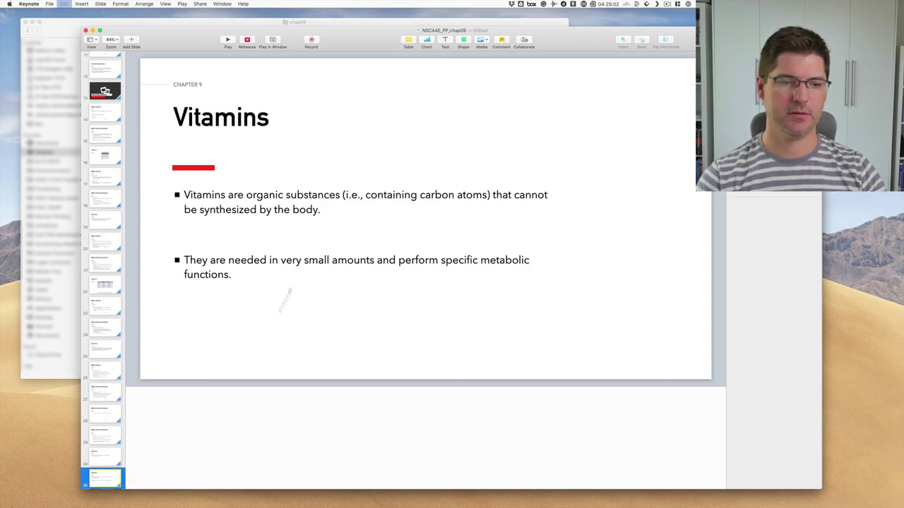
pyautogui.scroll(-2, 111, 459)
pyautogui.click(111, 460)
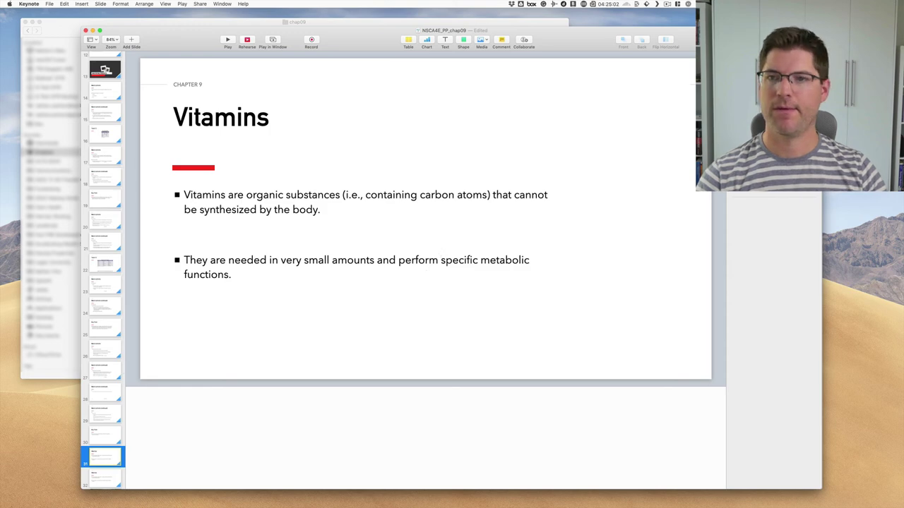
pyautogui.click(789, 180)
pyautogui.click(748, 248)
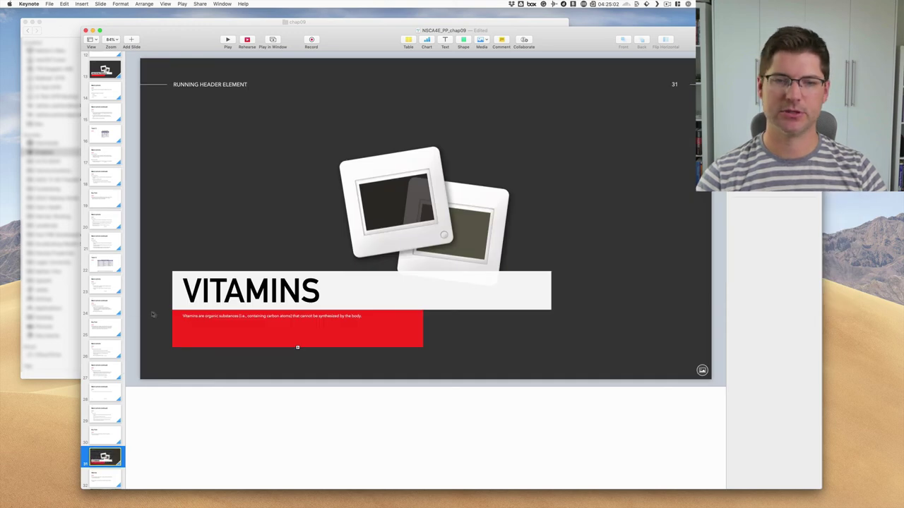
# Step: Duplicate the Minerals intro slide and apply the dark section-title layout to it
pyautogui.scroll(-5, 95, 305)
pyautogui.scroll(1, 95, 305)
pyautogui.click(106, 286)
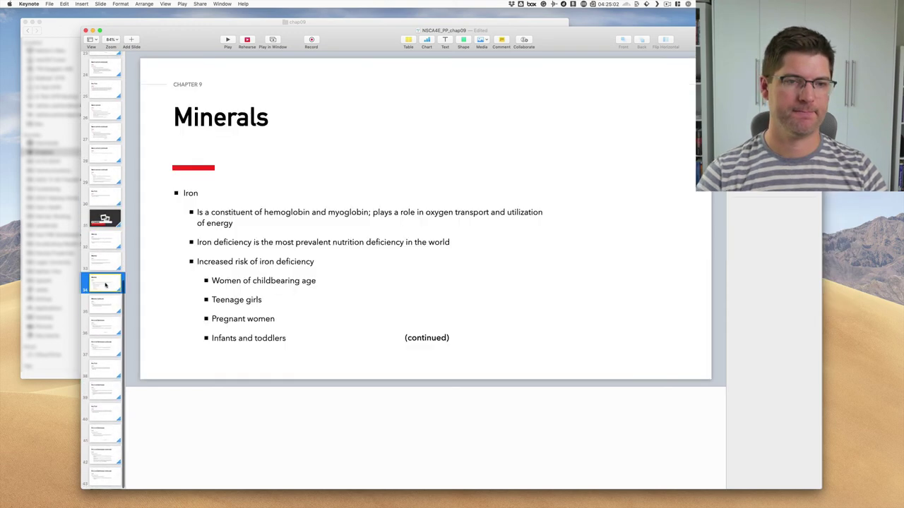
pyautogui.press('Down')
pyautogui.press('Up')
pyautogui.press('Up')
pyautogui.press('Up')
pyautogui.press('Down')
pyautogui.press('super+d')
pyautogui.press('Up')
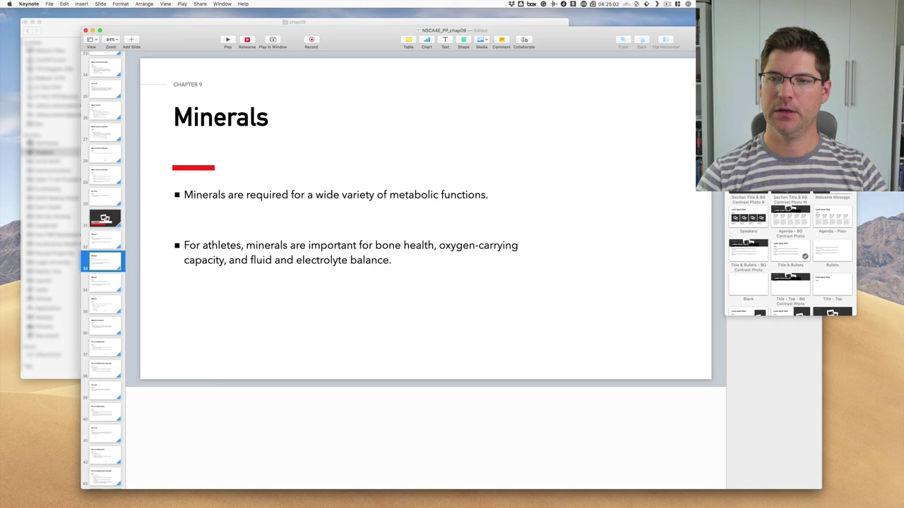
pyautogui.click(748, 188)
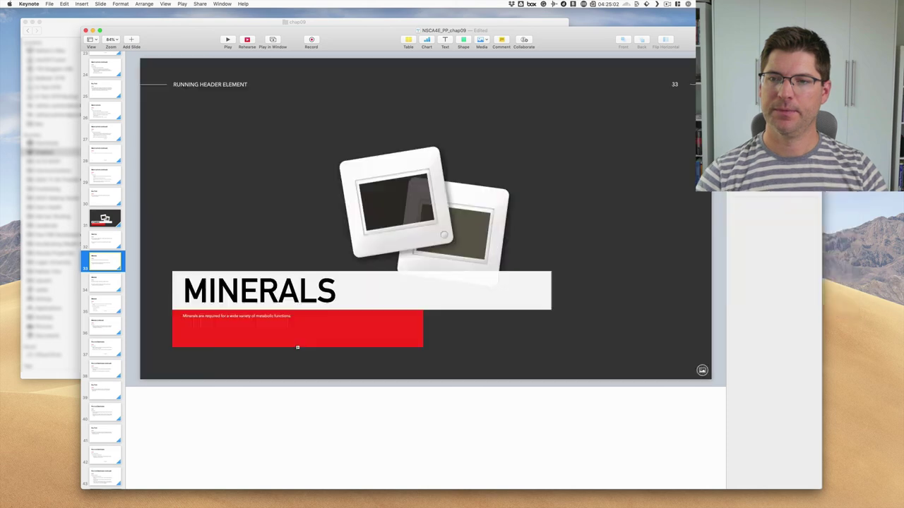
pyautogui.click(92, 40)
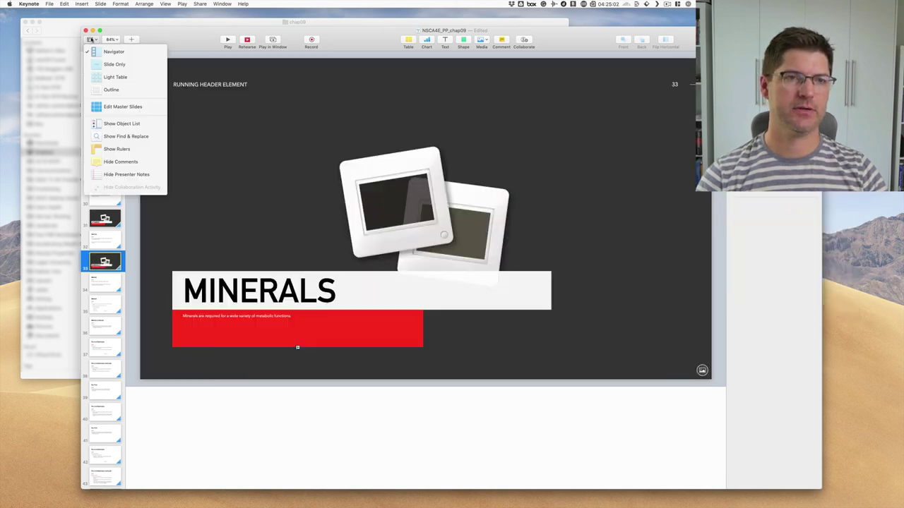
# Step: Switch to Light Table view, hide the presenter notes and enlarge the thumbnails
pyautogui.click(114, 78)
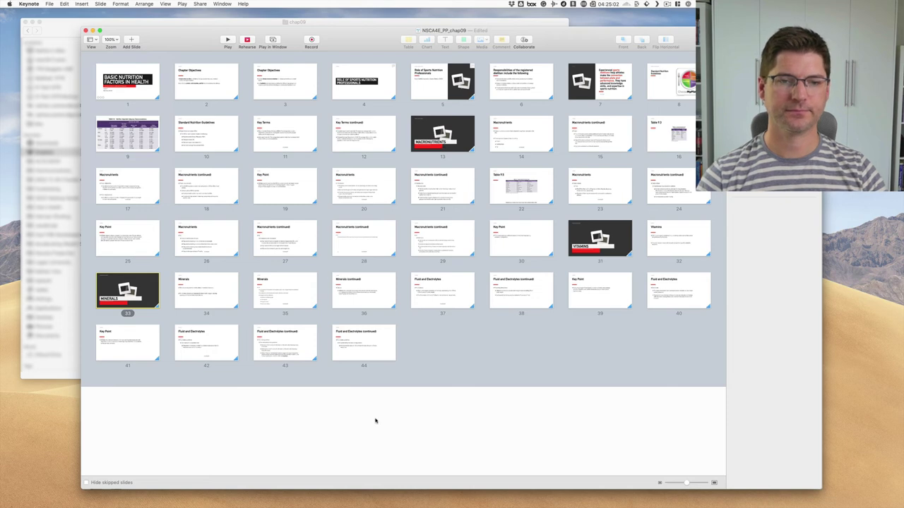
pyautogui.moveTo(390, 387); pyautogui.dragTo(390, 506)
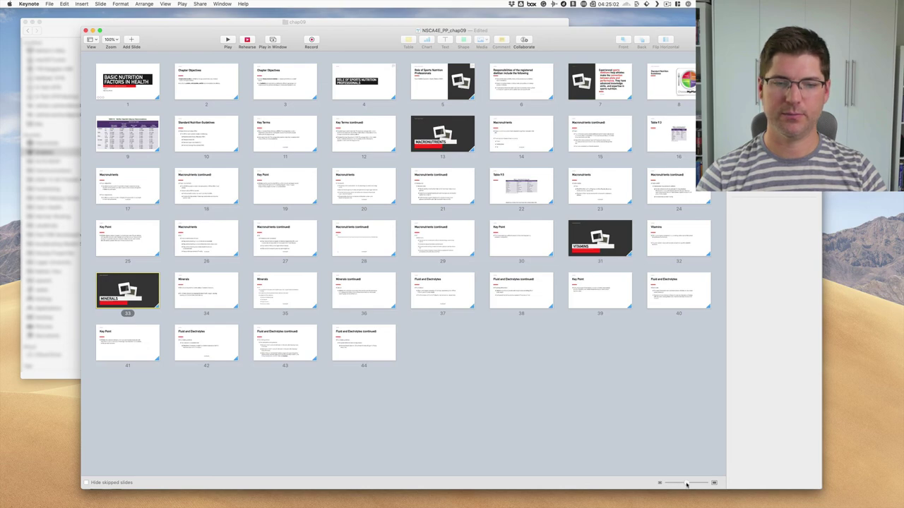
pyautogui.moveTo(686, 483); pyautogui.dragTo(690, 484)
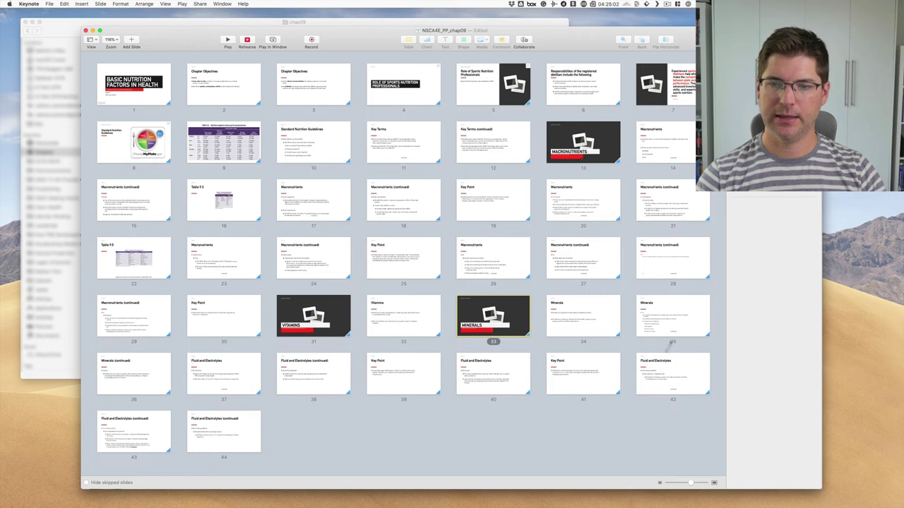
# Step: Copy the Fluid and Electrolytes slide 37 and give it the dark section-title layout
pyautogui.click(205, 379)
pyautogui.press('super+v')
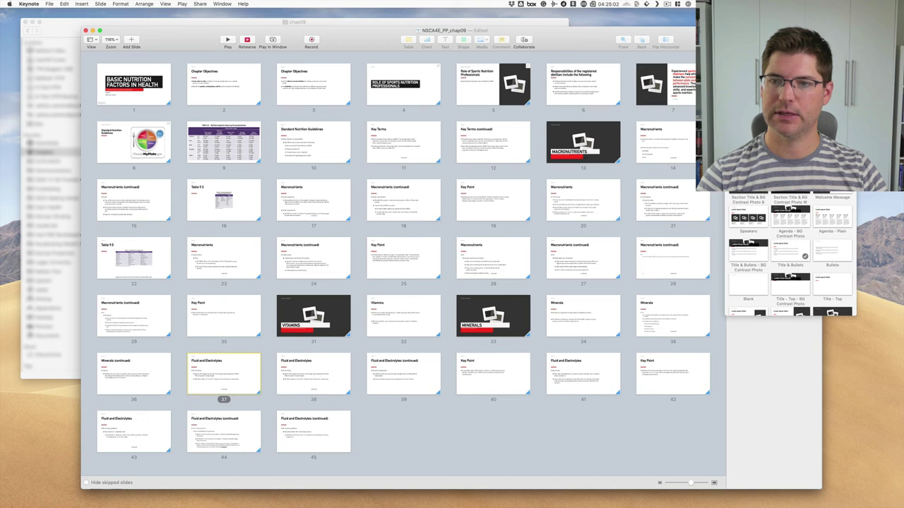
pyautogui.click(747, 200)
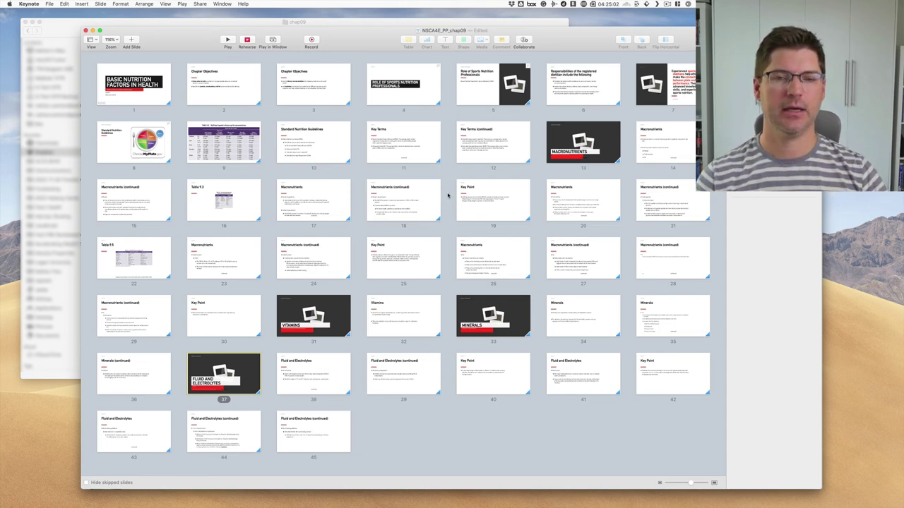
# Step: Open Macronutrients slide 13 and compare it with the salad-photo slide in the other deck
pyautogui.click(597, 144)
pyautogui.doubleClick(594, 144)
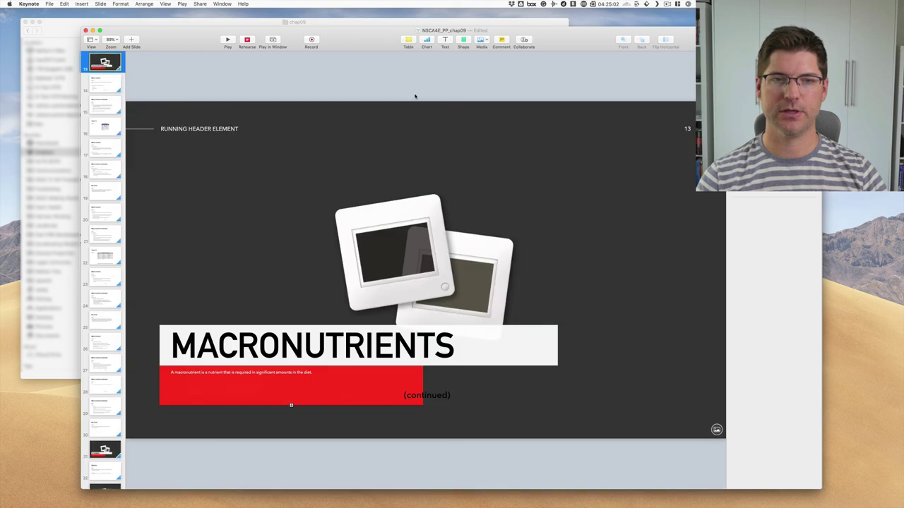
pyautogui.moveTo(377, 41)
pyautogui.mouseDown()
pyautogui.moveTo(383, 23)
pyautogui.moveTo(380, 29)
pyautogui.mouseUp()
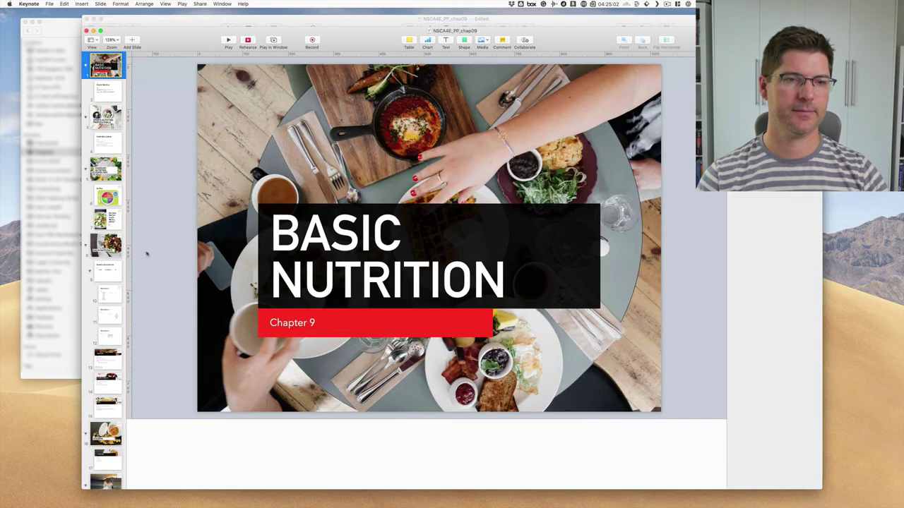
pyautogui.click(106, 245)
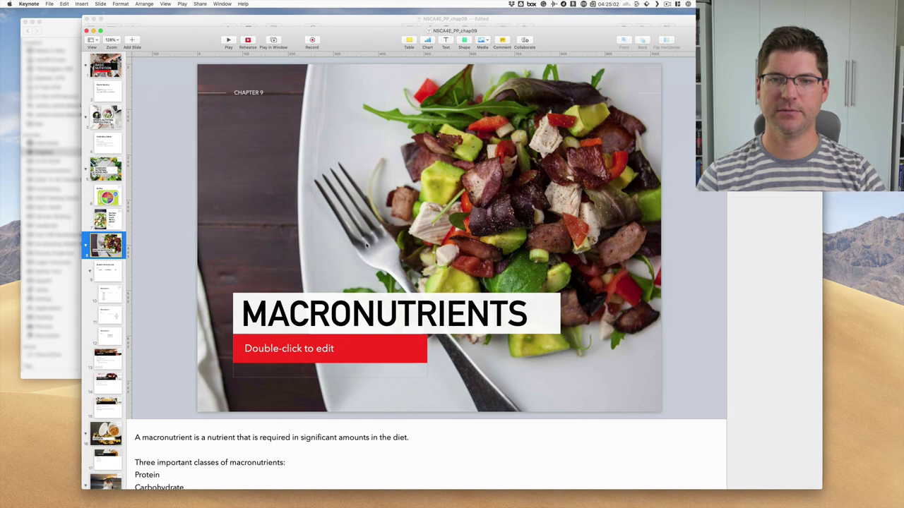
pyautogui.press('super+grave')
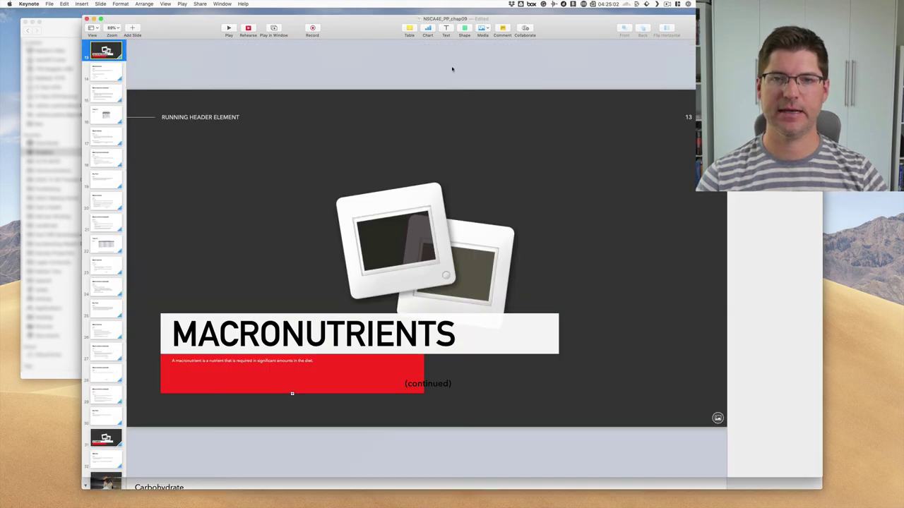
# Step: Switch to Safari, showing a blank Untitled tab
pyautogui.press('super+Tab')
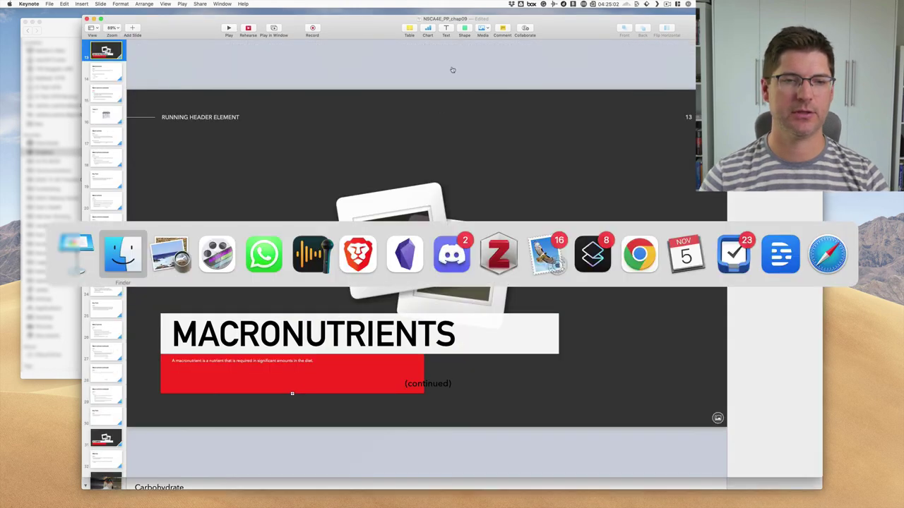
pyautogui.press('super+Tab')
pyautogui.press('super+Tab')
pyautogui.press('super+Tab')
pyautogui.press('super+Tab')
pyautogui.press('super+Tab')
pyautogui.press('super+Tab')
pyautogui.press('super+Tab')
pyautogui.press('super+Tab')
pyautogui.press('super+Tab')
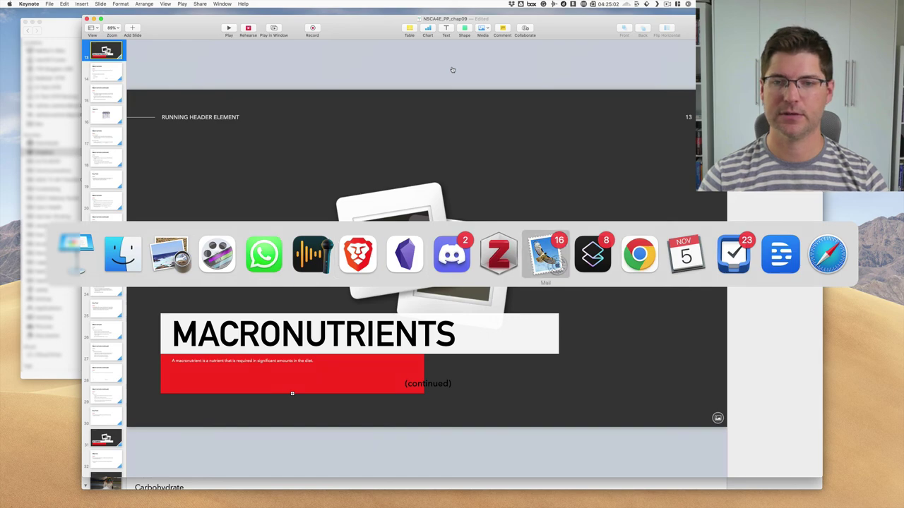
pyautogui.press('super+Tab')
pyautogui.press('super+Tab')
pyautogui.press('super+Tab')
pyautogui.press('super+Tab')
pyautogui.press('super+Tab')
pyautogui.press('super+Tab')
pyautogui.press('super+Tab')
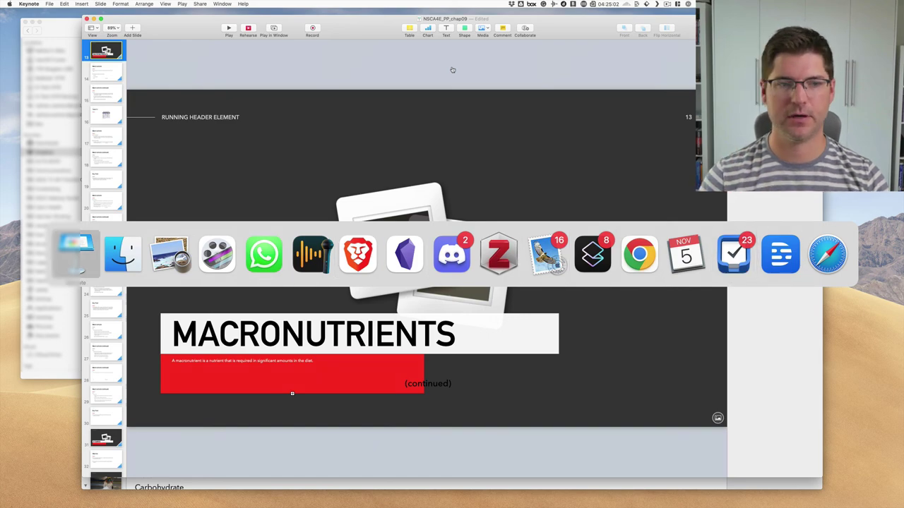
pyautogui.press('super+shift+Tab')
# Step: Open the Unsplash site in a new browser tab
pyautogui.press('super+t')
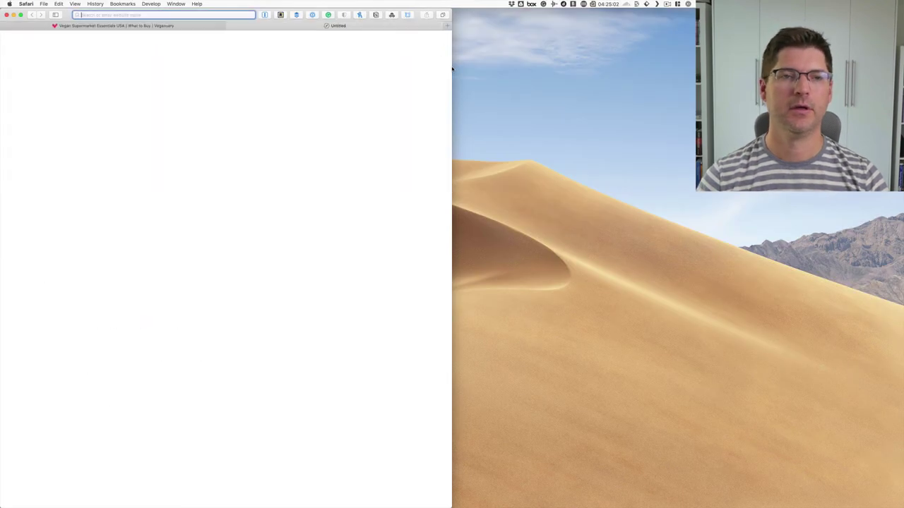
pyautogui.write('unsplash')
pyautogui.press('Return')
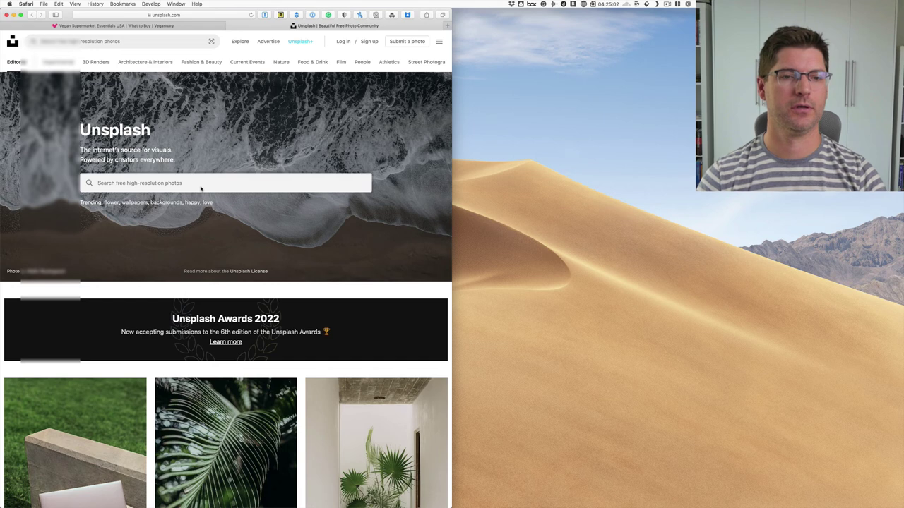
# Step: Search Unsplash for 'lad', then 'dog', each returning only an ICU format error page
pyautogui.click(190, 184)
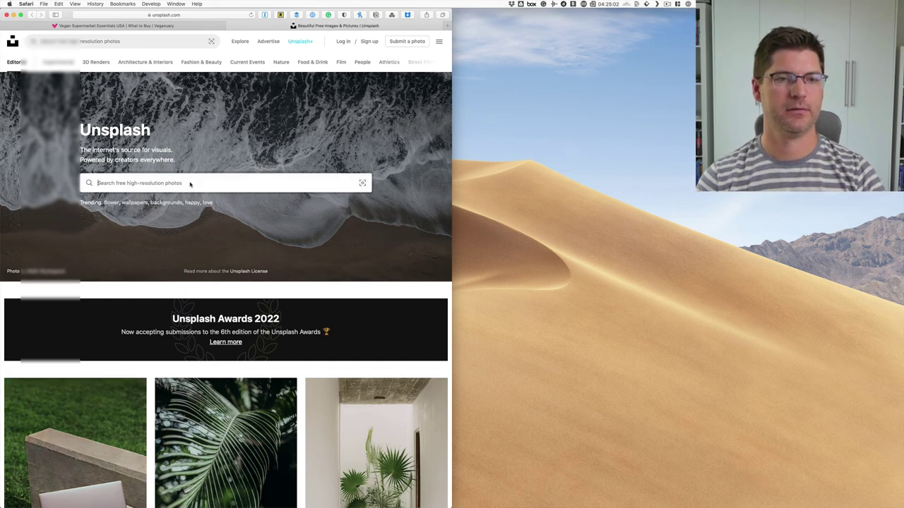
pyautogui.write('lad')
pyautogui.press('Return')
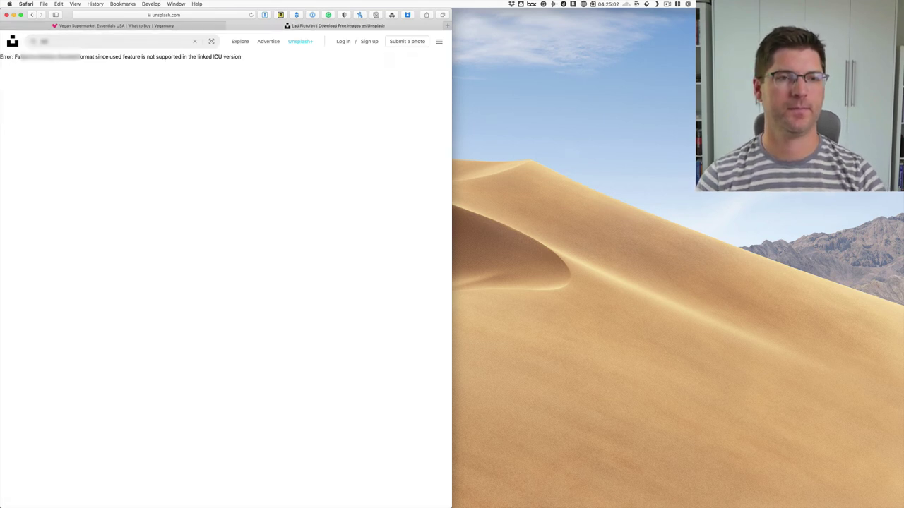
pyautogui.click(47, 42)
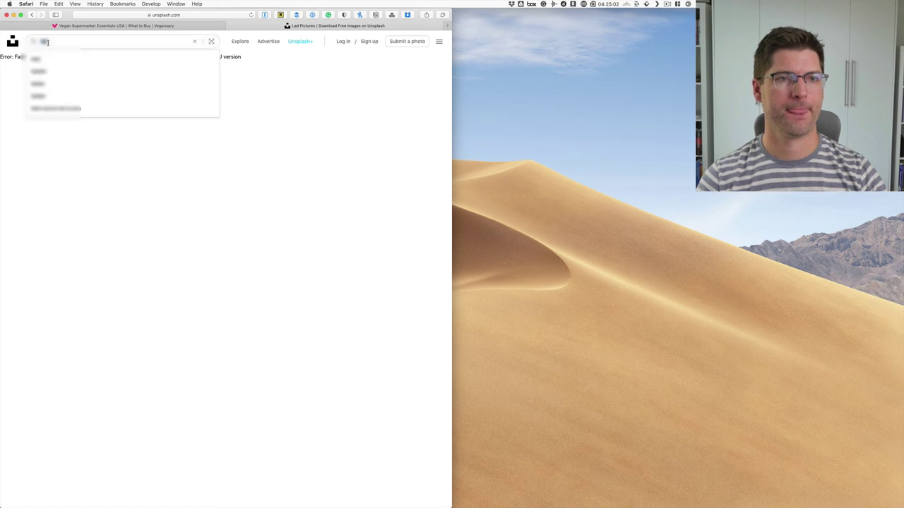
pyautogui.write('dog')
pyautogui.press('Return')
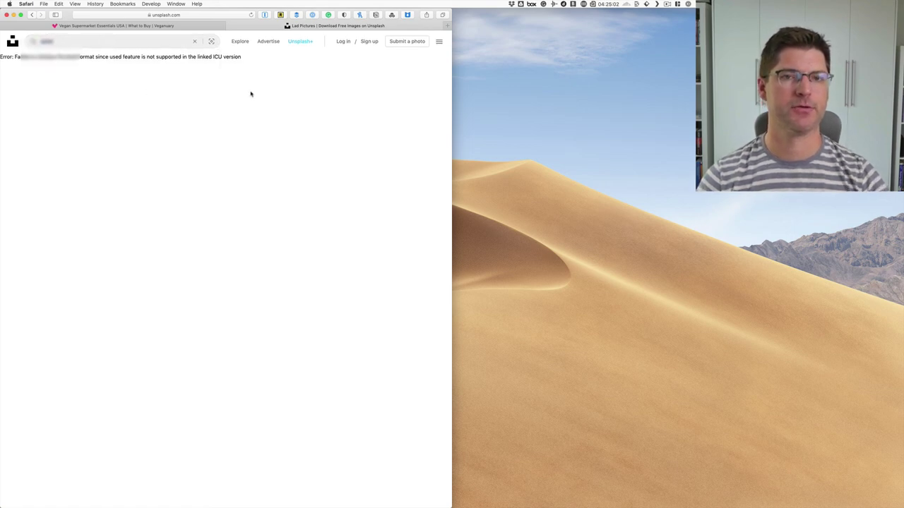
pyautogui.press('super+l')
# Step: Go to pexels.com and search for 'salad' photos
pyautogui.write('pexel')
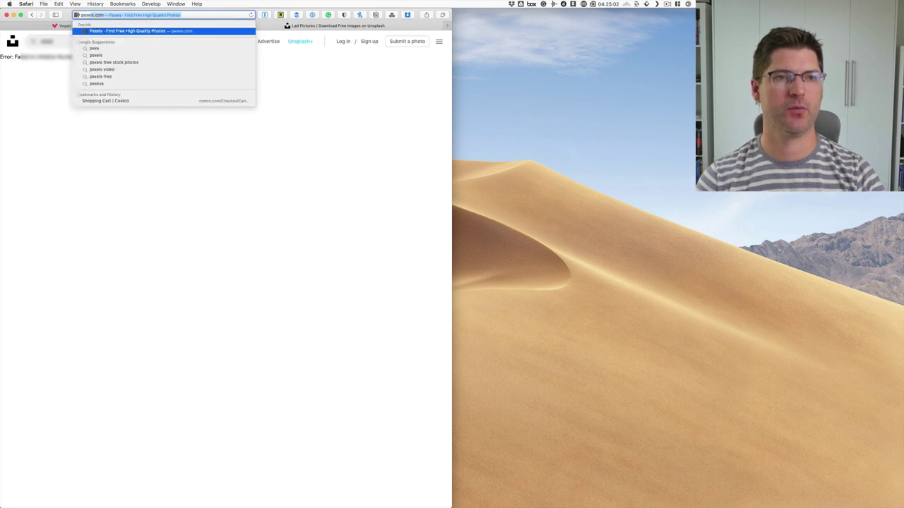
pyautogui.write('s')
pyautogui.press('Return')
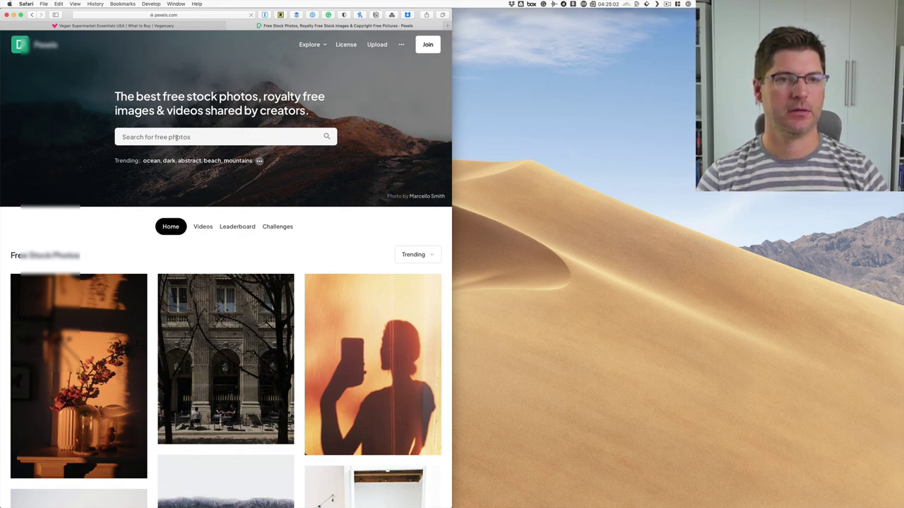
pyautogui.scroll(-1, 162, 137)
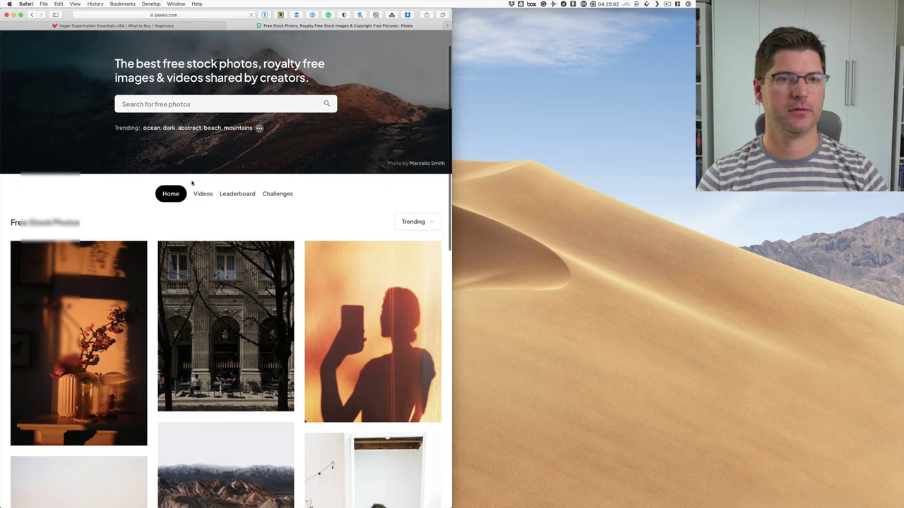
pyautogui.click(176, 104)
pyautogui.write('s')
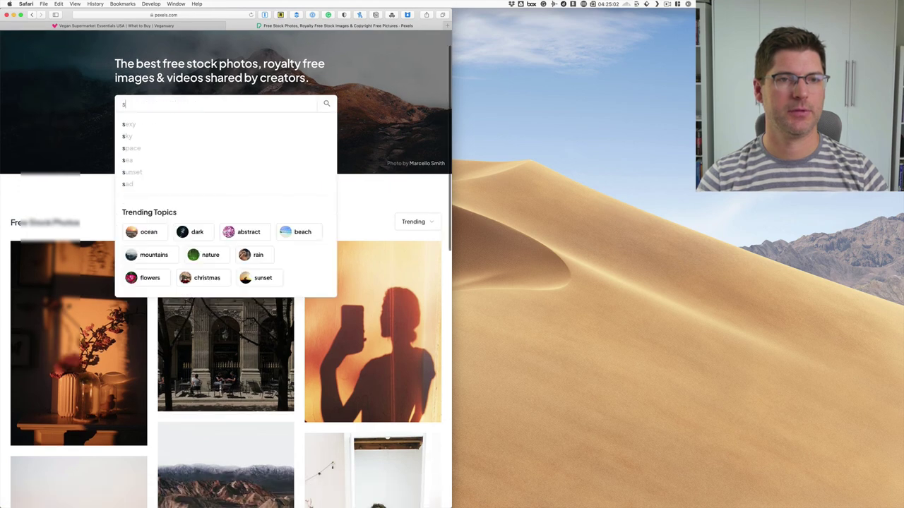
pyautogui.write('alad')
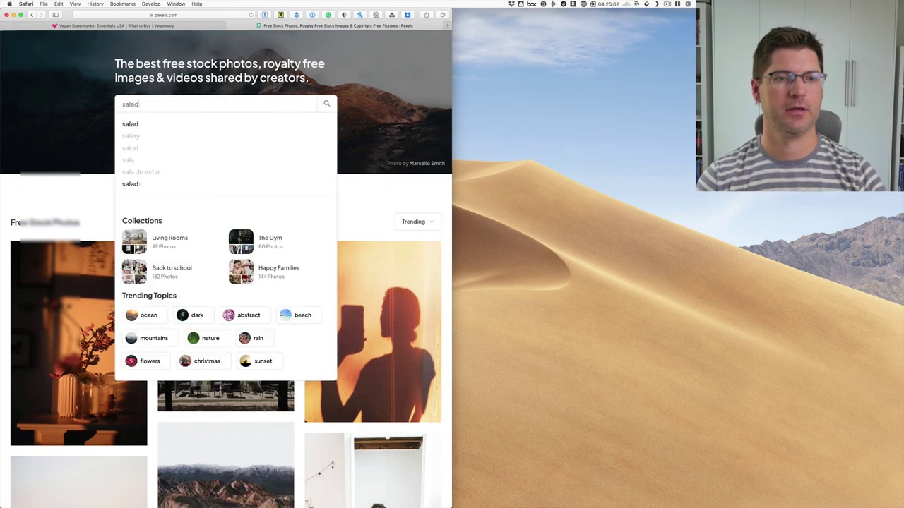
pyautogui.press('Return')
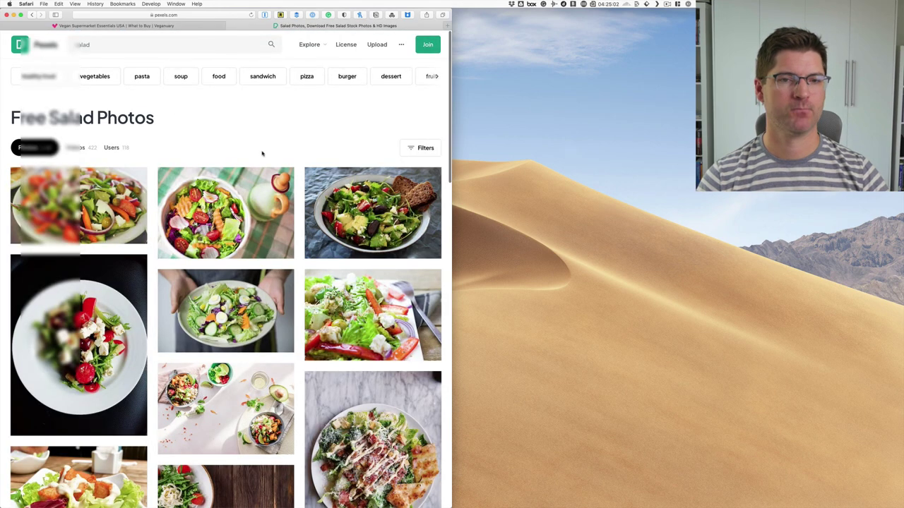
pyautogui.scroll(-1, 281, 150)
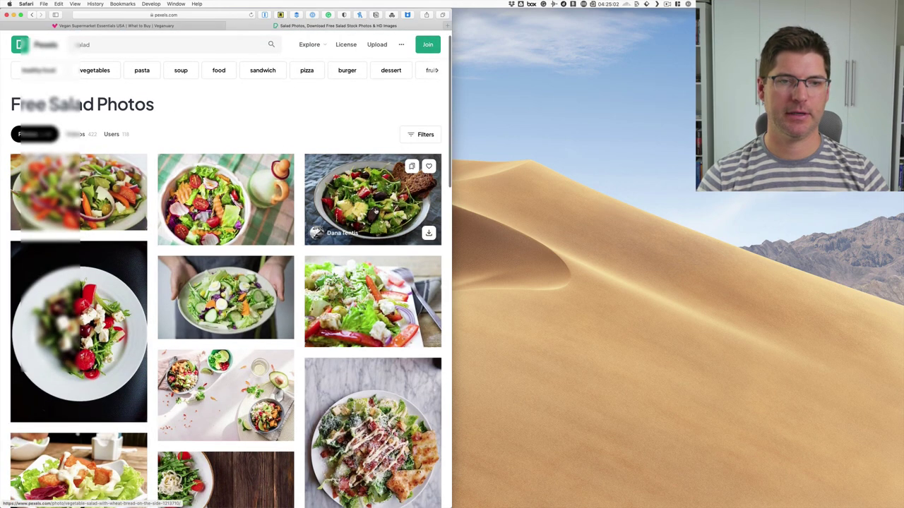
pyautogui.scroll(-2, 376, 210)
pyautogui.scroll(3, 375, 209)
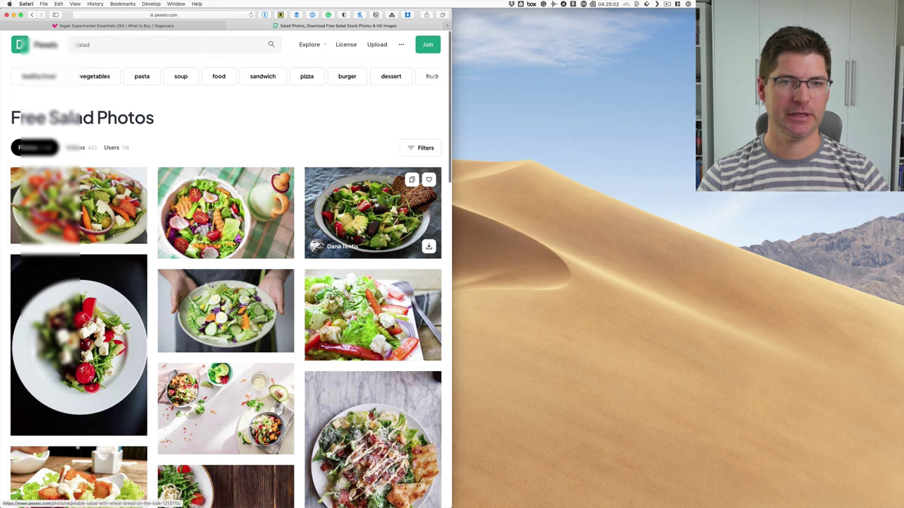
# Step: Open the Vegetable Salad With Wheat Bread photo and carry it over into Keynote
pyautogui.click(376, 210)
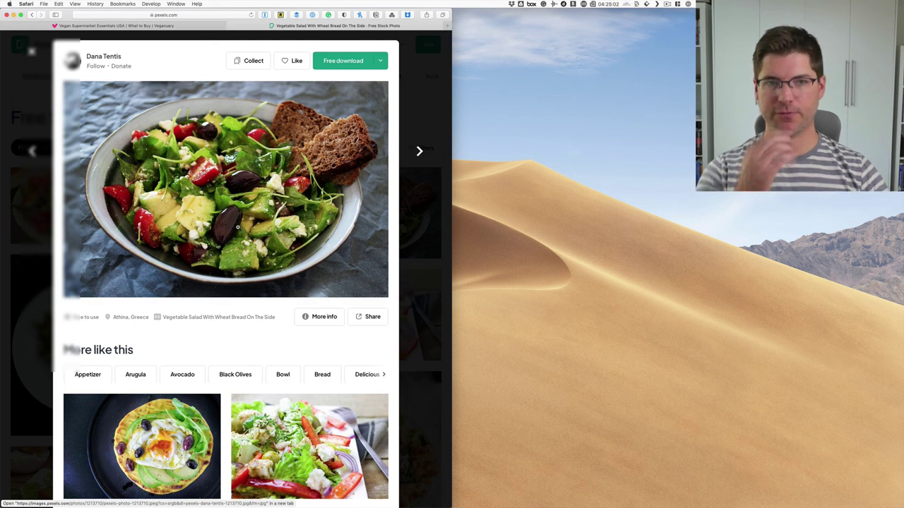
pyautogui.moveTo(323, 230); pyautogui.dragTo(305, 228)
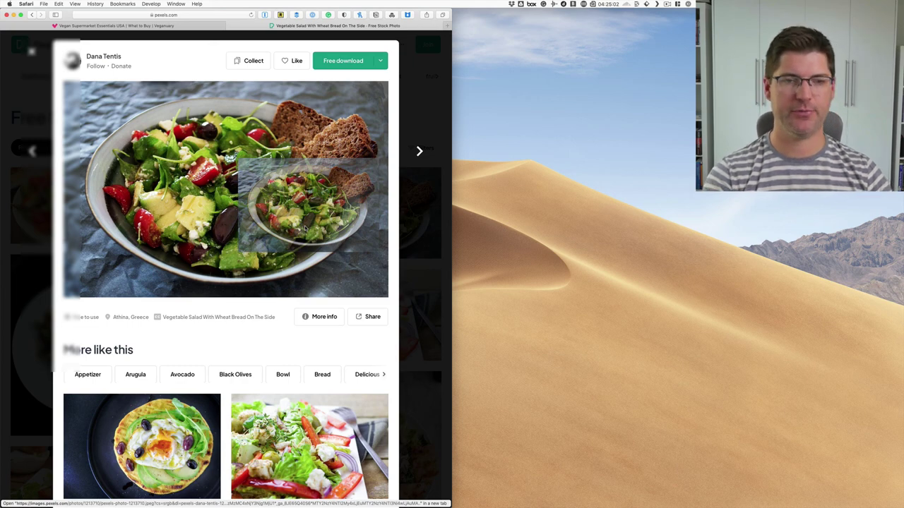
pyautogui.moveTo(305, 229); pyautogui.dragTo(427, 229)
pyautogui.press('super+Tab')
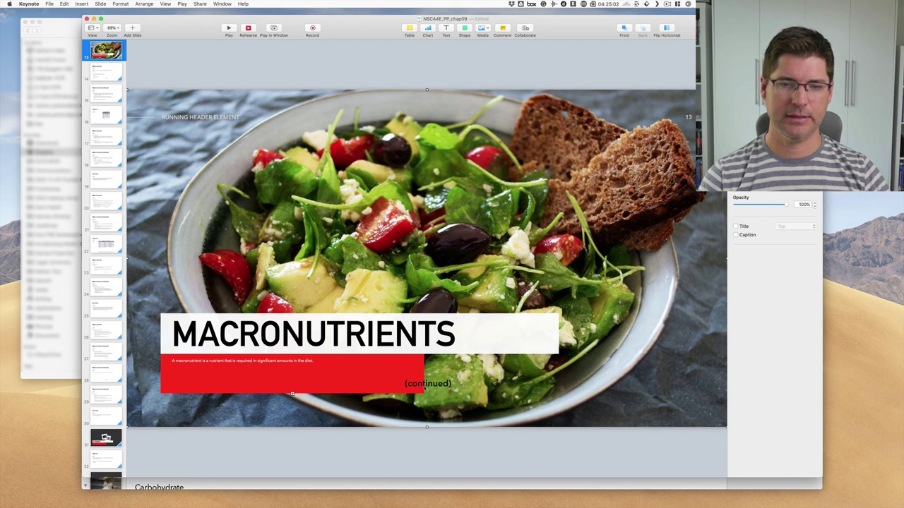
# Step: Delete the (continued) text box and show the presenter notes below the slide
pyautogui.click(426, 384)
pyautogui.press('Delete')
pyautogui.click(93, 29)
pyautogui.click(127, 162)
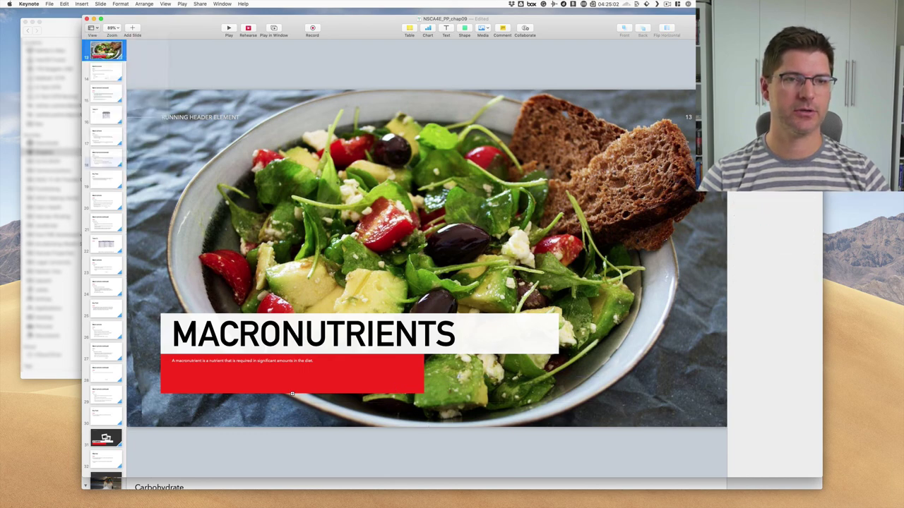
# Step: Move the macronutrient definition sentence from the red box into the presenter notes
pyautogui.click(315, 313)
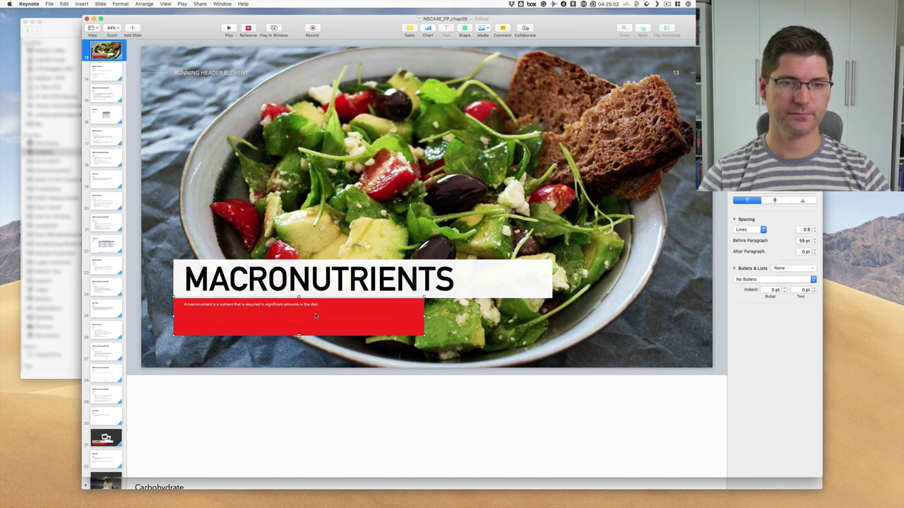
pyautogui.tripleClick(302, 305)
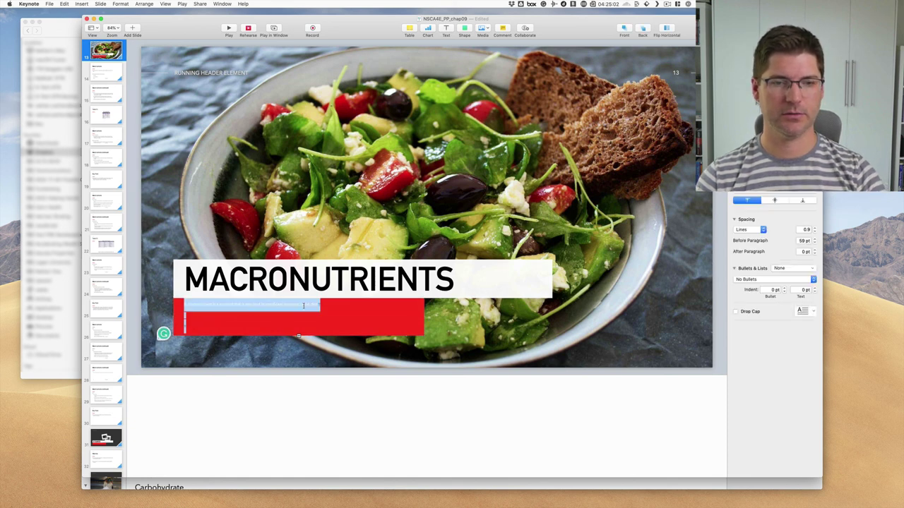
pyautogui.press('BackSpace')
pyautogui.click(307, 413)
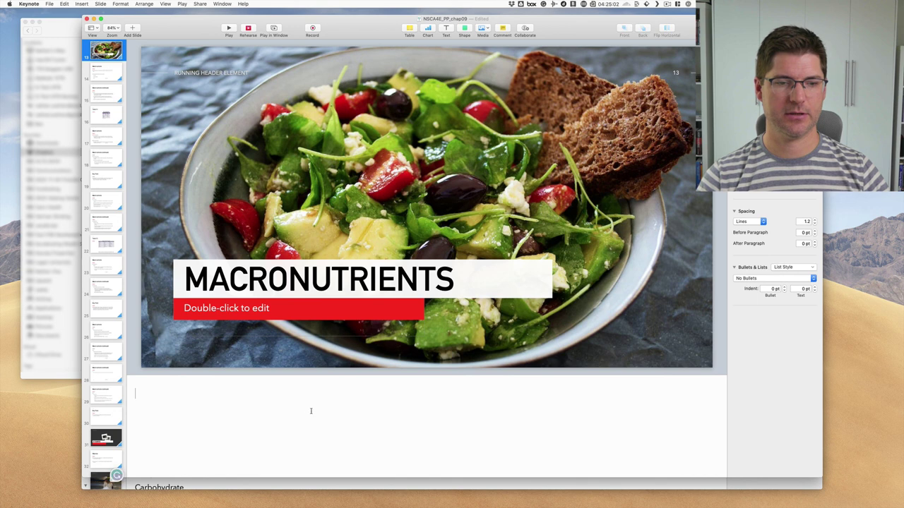
pyautogui.write('A macronutrient is a nutrient that is required in significant amounts in the diet.  Three important classes of macronutrients: Protein Carbohydrate Fat')
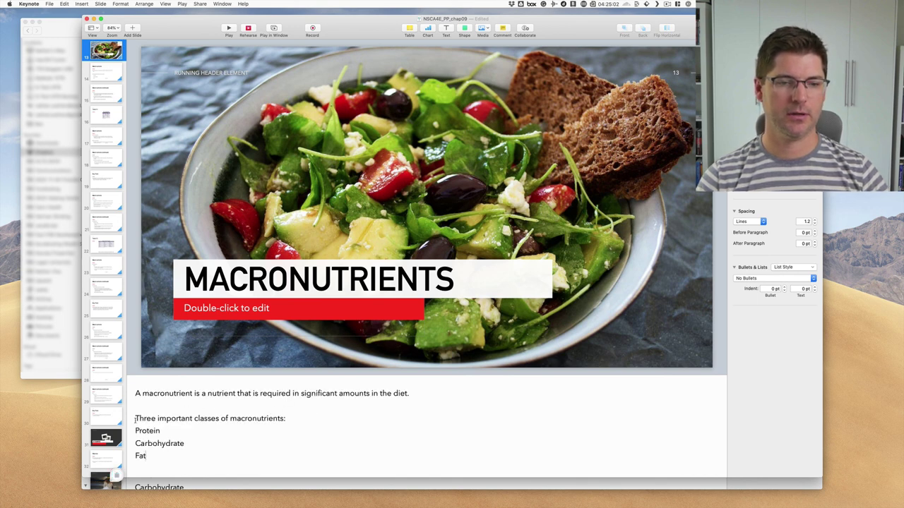
pyautogui.moveTo(135, 420); pyautogui.dragTo(170, 458)
pyautogui.click(183, 459)
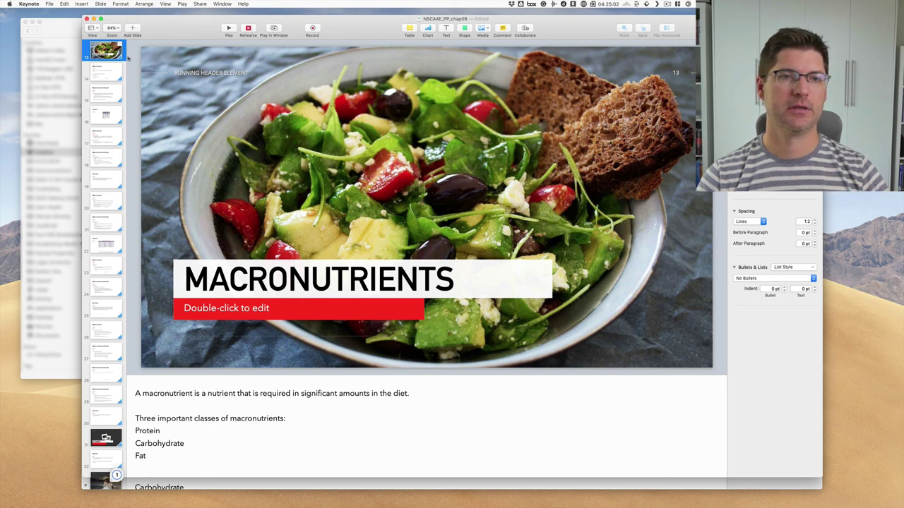
pyautogui.scroll(12, 116, 141)
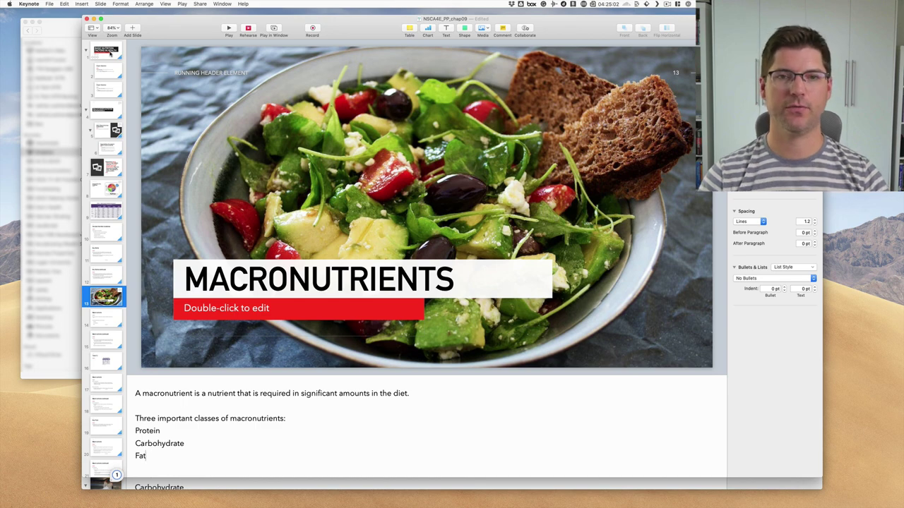
# Step: Switch to the BASIC NUTRITION deck and view its 28 slides in Light Table with larger thumbnails
pyautogui.press('super+grave')
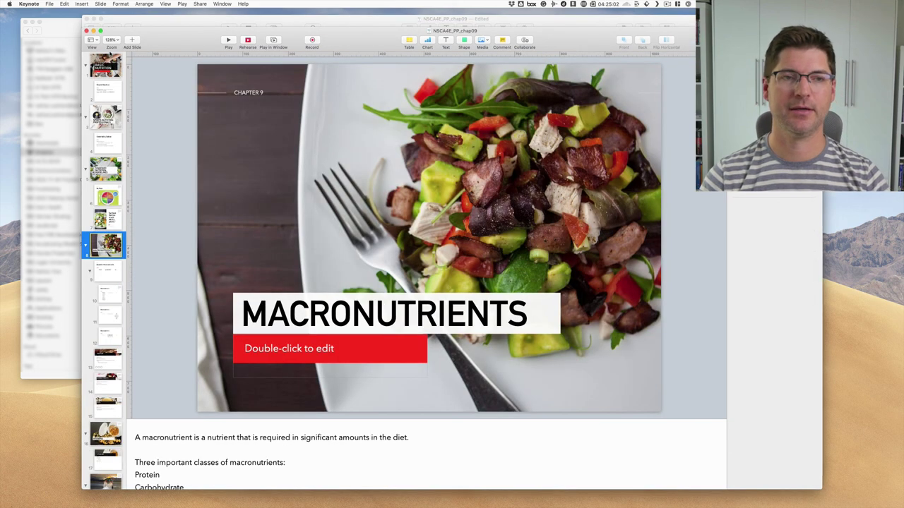
pyautogui.click(109, 65)
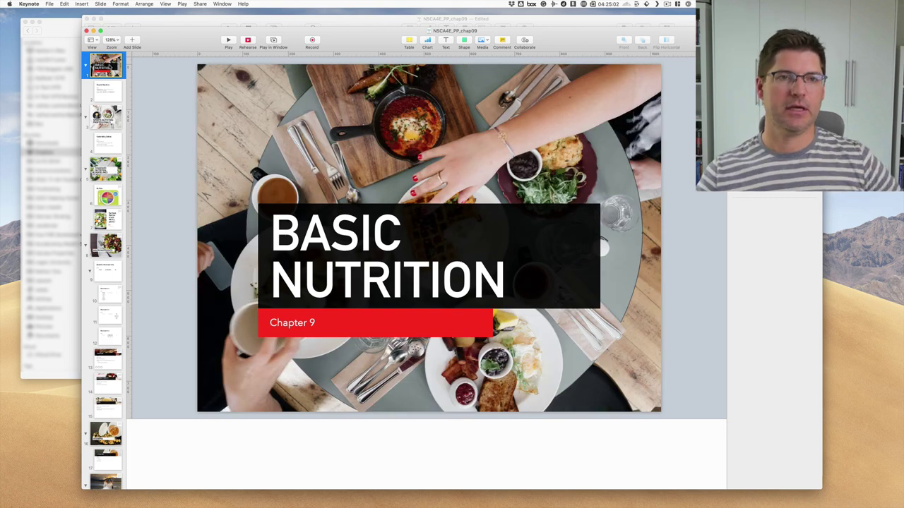
pyautogui.click(95, 41)
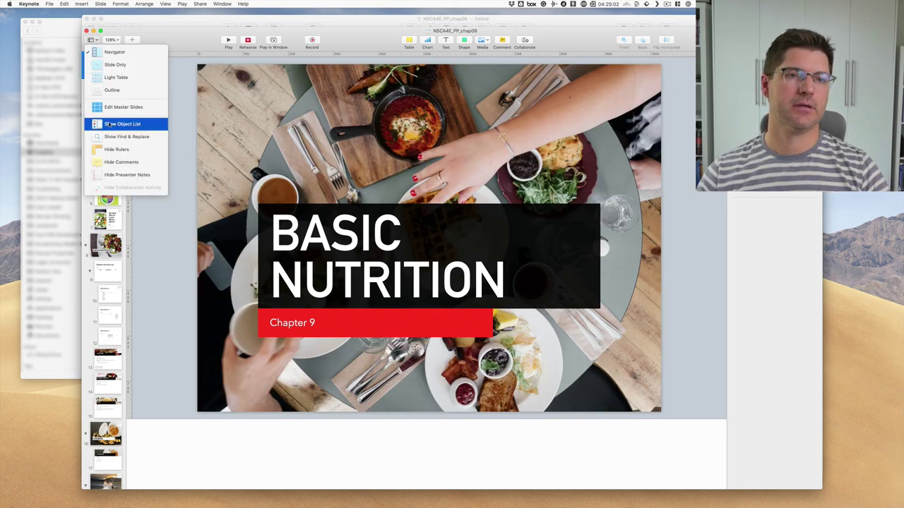
pyautogui.click(114, 78)
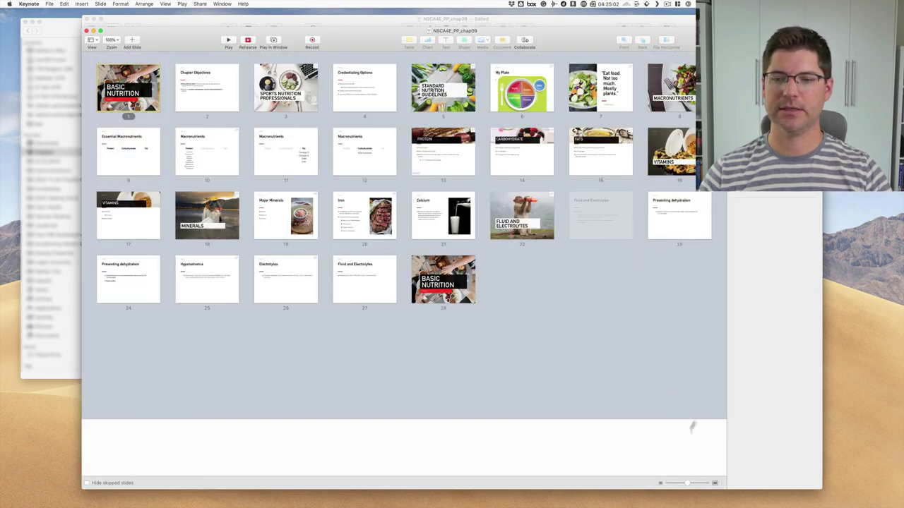
pyautogui.moveTo(685, 483); pyautogui.dragTo(695, 485)
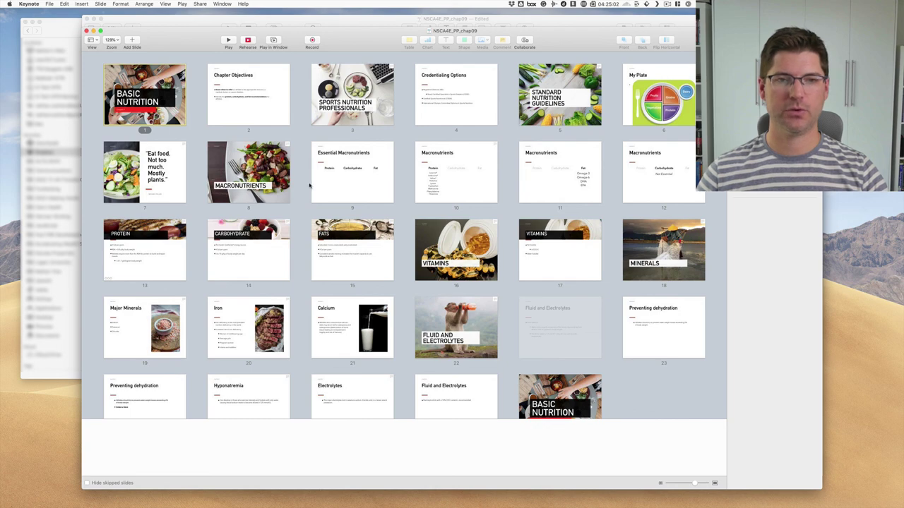
pyautogui.scroll(-2, 371, 181)
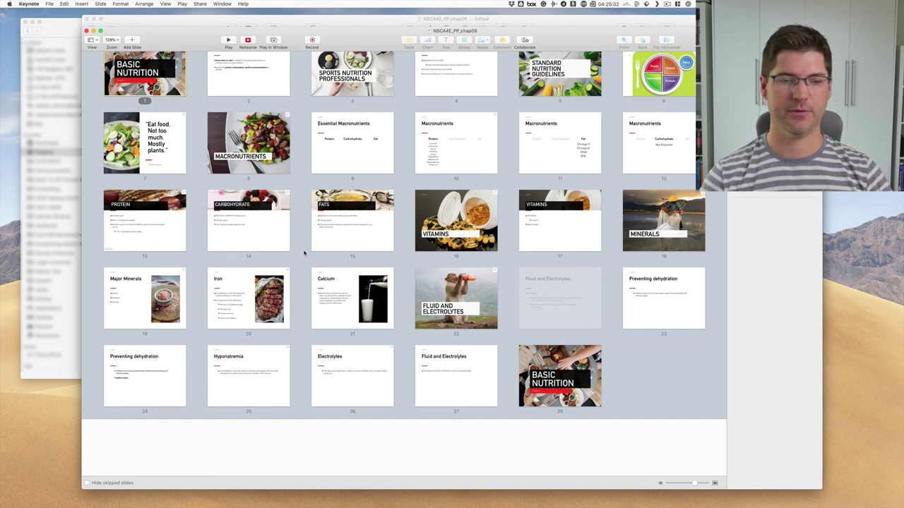
pyautogui.scroll(1, 423, 212)
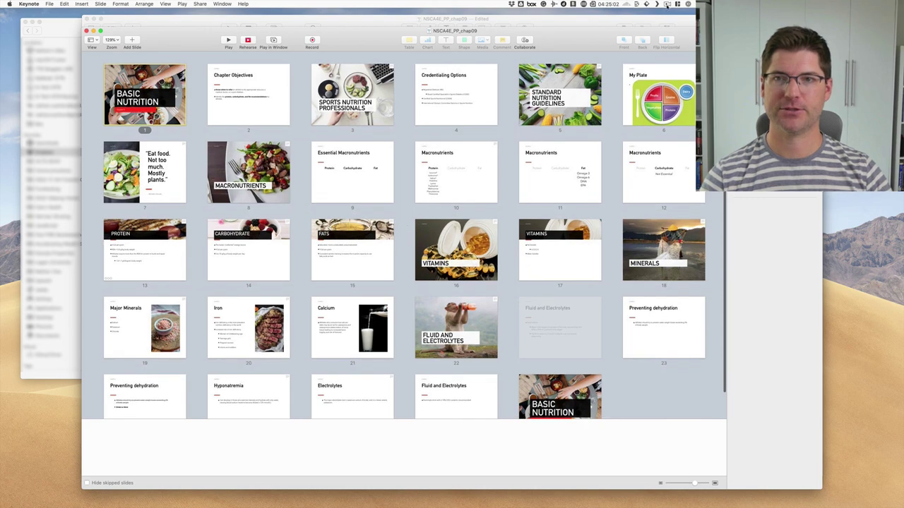